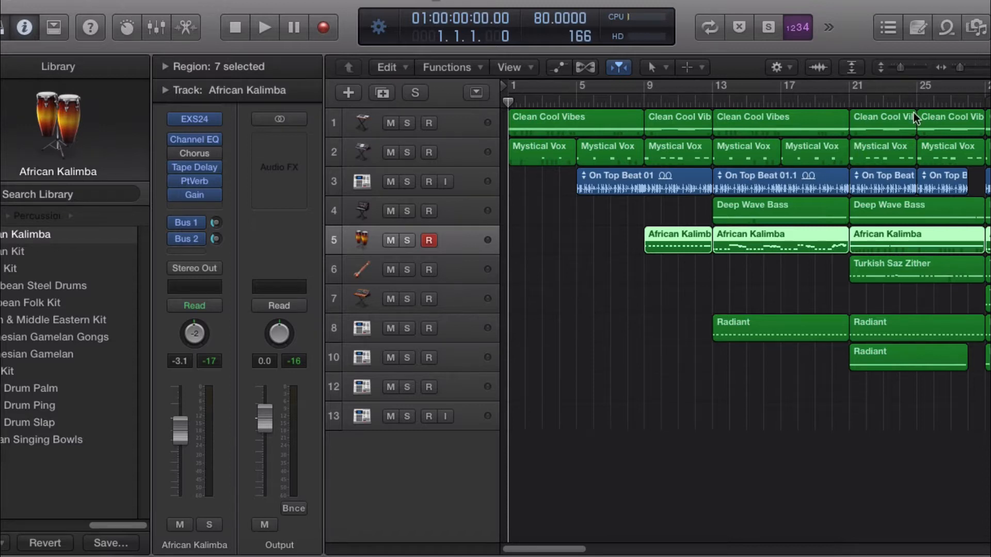
Step: Zoom the tracks area out horizontally and return the playhead to the project start
{"action": "left_click_drag", "start_coordinate": [957, 63], "coordinate": [955, 64]}
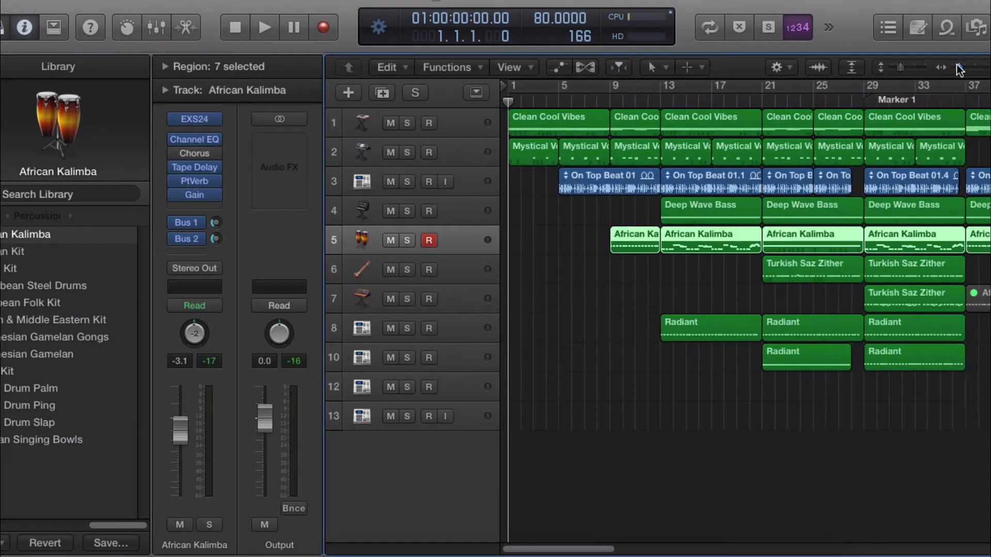
{"action": "mouse_move", "coordinate": [508, 102]}
{"action": "left_mouse_down"}
{"action": "mouse_move", "coordinate": [915, 101]}
{"action": "mouse_move", "coordinate": [509, 101]}
{"action": "left_mouse_up"}
Step: Play the whole arrangement from the start to listen to it, then stop playback
{"action": "key", "text": "XF86AudioRaiseVolume"}
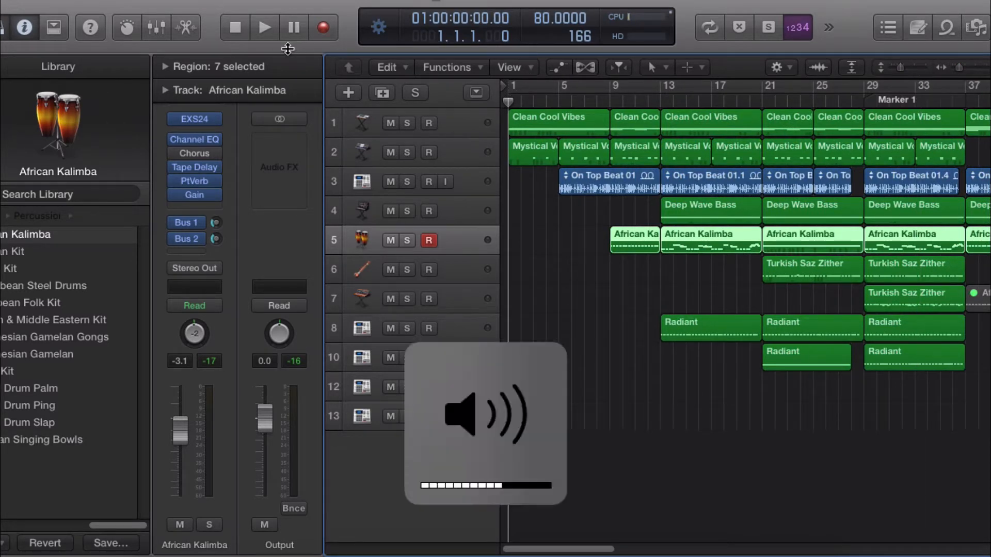
{"action": "left_click", "coordinate": [271, 29]}
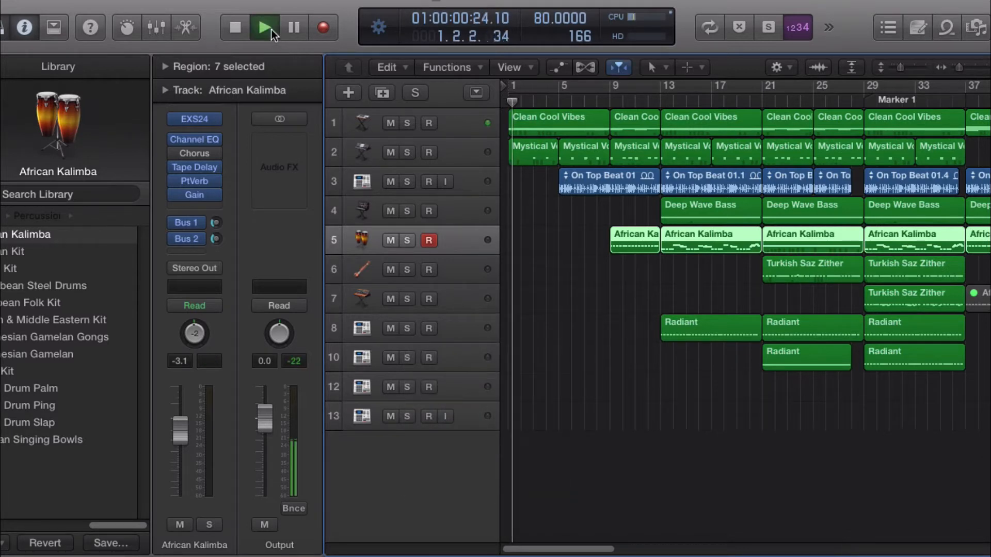
{"action": "key", "text": "XF86AudioRaiseVolume"}
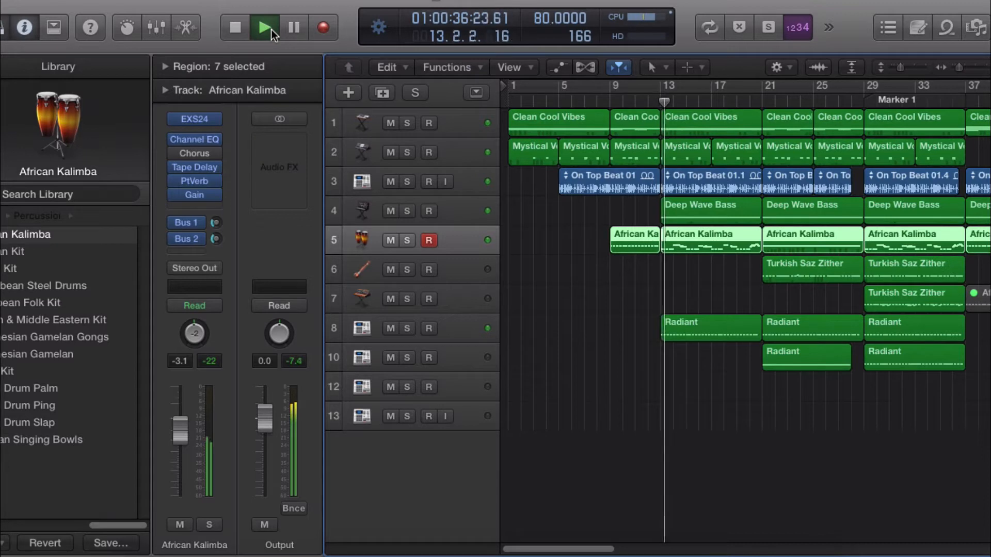
{"action": "left_click", "coordinate": [231, 17]}
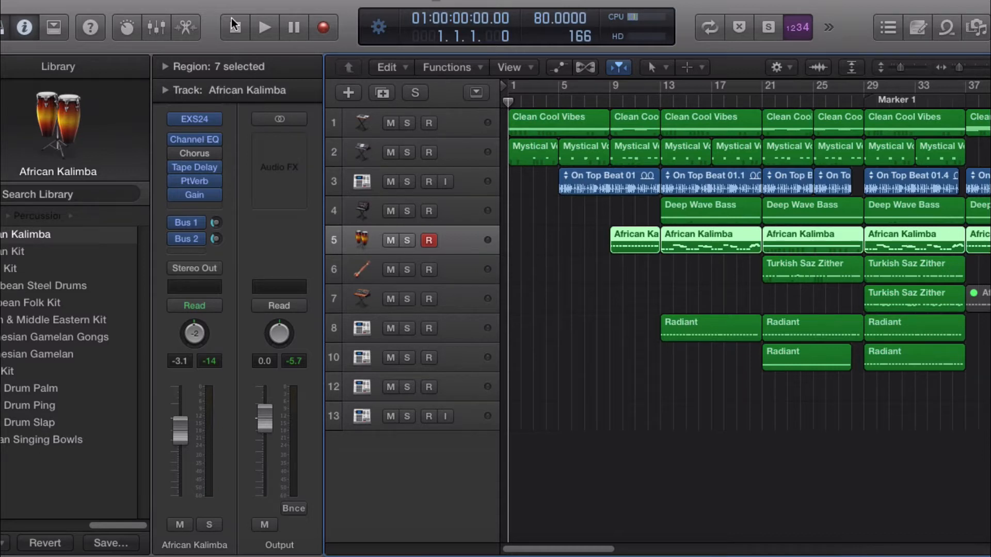
Step: Move the playhead to bar 8 in the ruler
{"action": "left_click", "coordinate": [609, 99]}
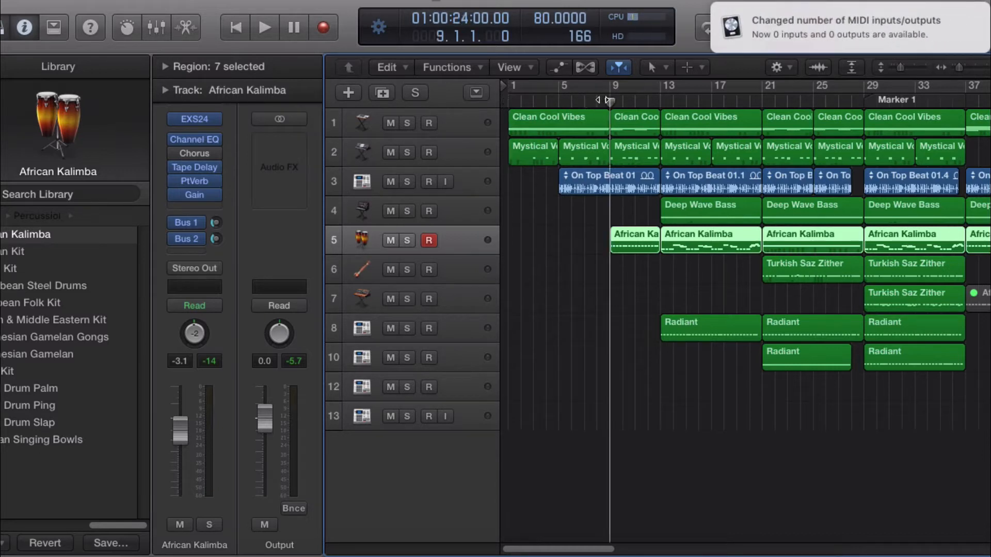
{"action": "left_click", "coordinate": [596, 97]}
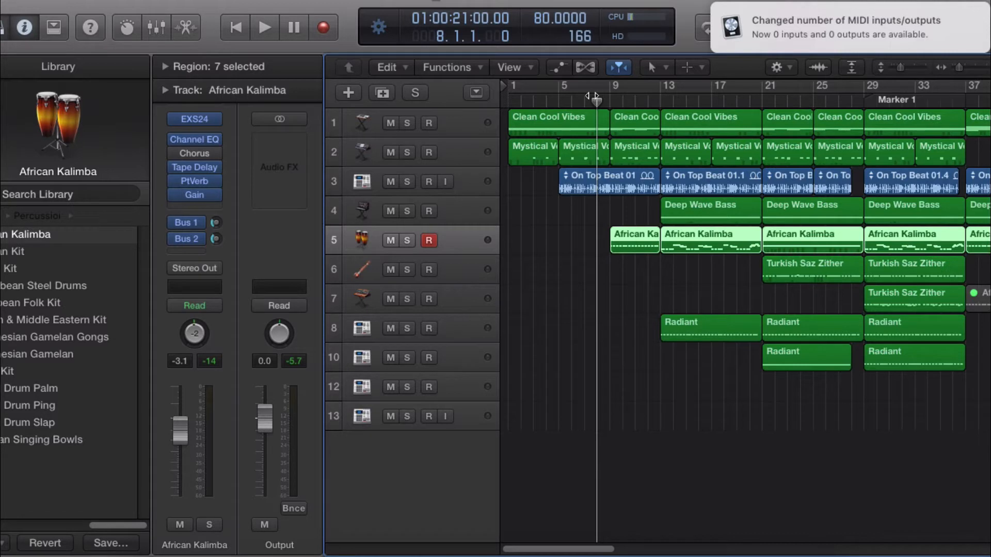
{"action": "left_click_drag", "start_coordinate": [602, 97], "coordinate": [597, 100]}
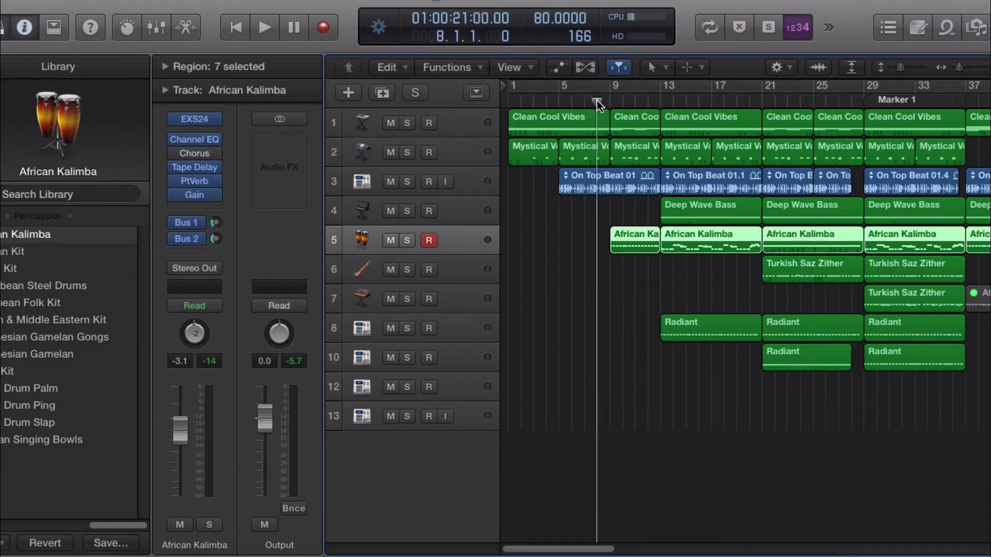
Step: Audition the African Kalimba track solo from bar 8, then clear the solo and stop playback
{"action": "left_click", "coordinate": [407, 240]}
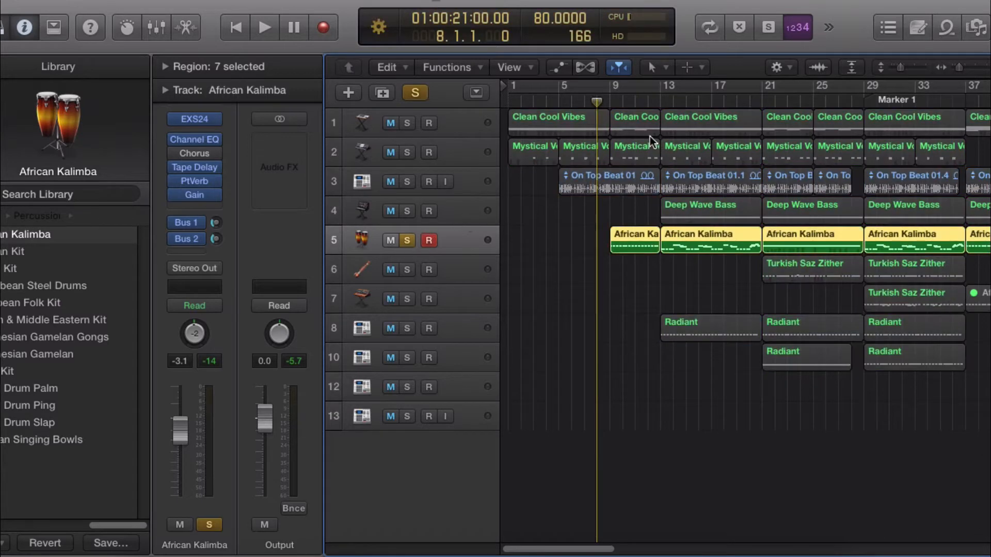
{"action": "key", "text": "space"}
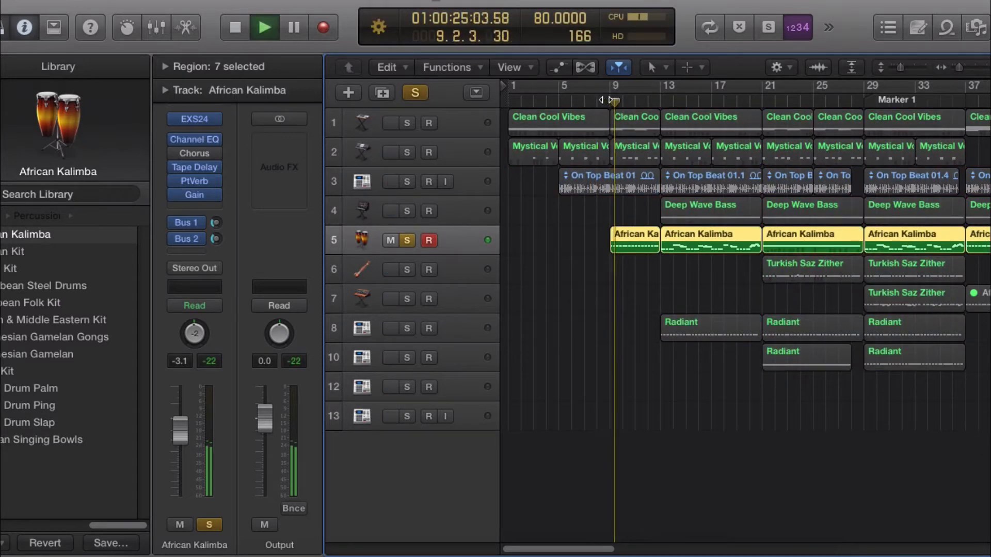
{"action": "left_click", "coordinate": [416, 93]}
{"action": "left_click", "coordinate": [595, 102]}
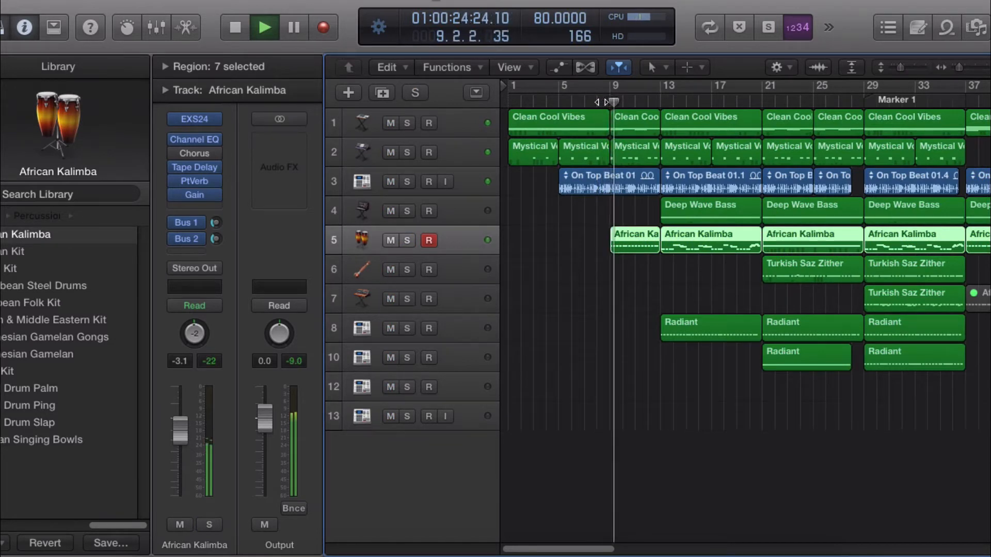
{"action": "key", "text": "space"}
Step: Return the playhead to the start and adjust the tracks area zoom so the tracks appear larger
{"action": "left_click", "coordinate": [509, 98]}
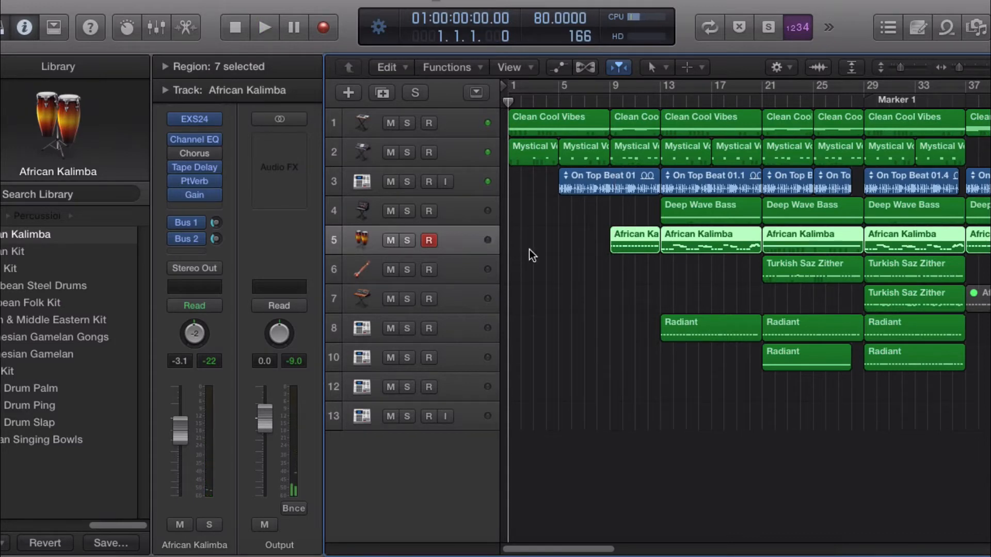
{"action": "left_click_drag", "start_coordinate": [588, 550], "coordinate": [555, 504]}
{"action": "mouse_move", "coordinate": [583, 538]}
{"action": "left_mouse_down"}
{"action": "mouse_move", "coordinate": [590, 547]}
{"action": "mouse_move", "coordinate": [684, 540]}
{"action": "mouse_move", "coordinate": [578, 538]}
{"action": "left_mouse_up"}
{"action": "left_click_drag", "start_coordinate": [961, 67], "coordinate": [958, 71]}
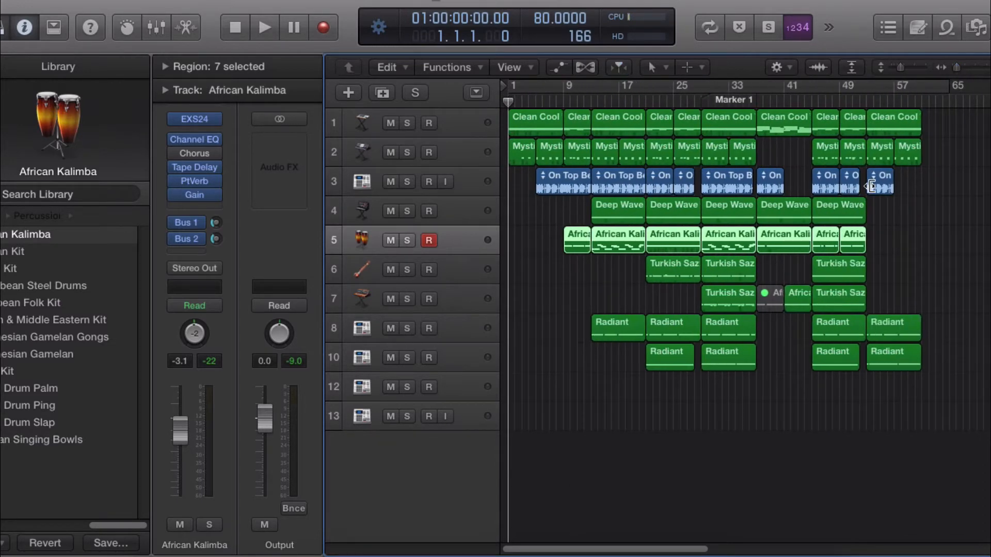
{"action": "key", "text": "XF86AudioRaiseVolume"}
{"action": "left_click_drag", "start_coordinate": [901, 67], "coordinate": [959, 67]}
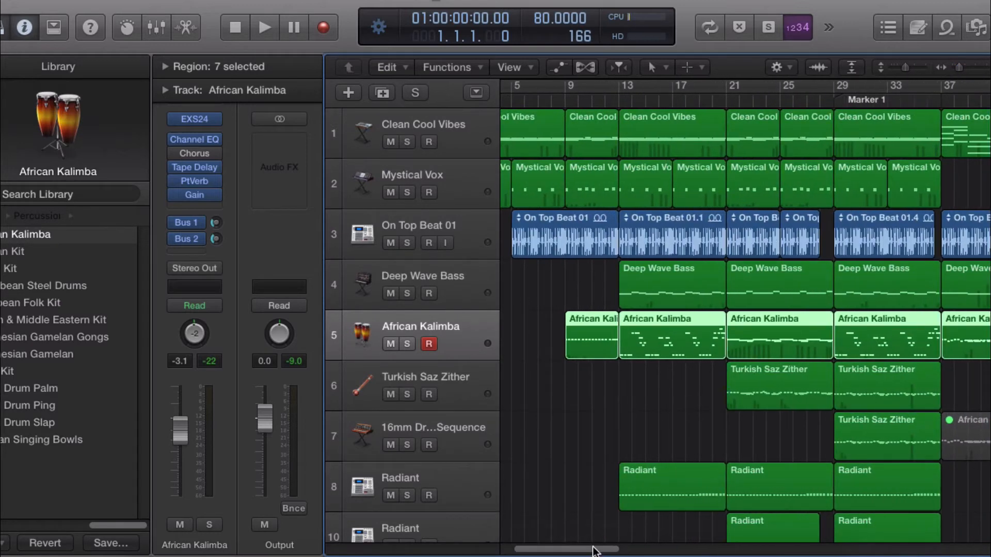
Step: Deselect all regions and briefly solo, then unsolo, the Clean Cool Vibes track
{"action": "left_click_drag", "start_coordinate": [594, 549], "coordinate": [528, 551]}
{"action": "left_click", "coordinate": [624, 453]}
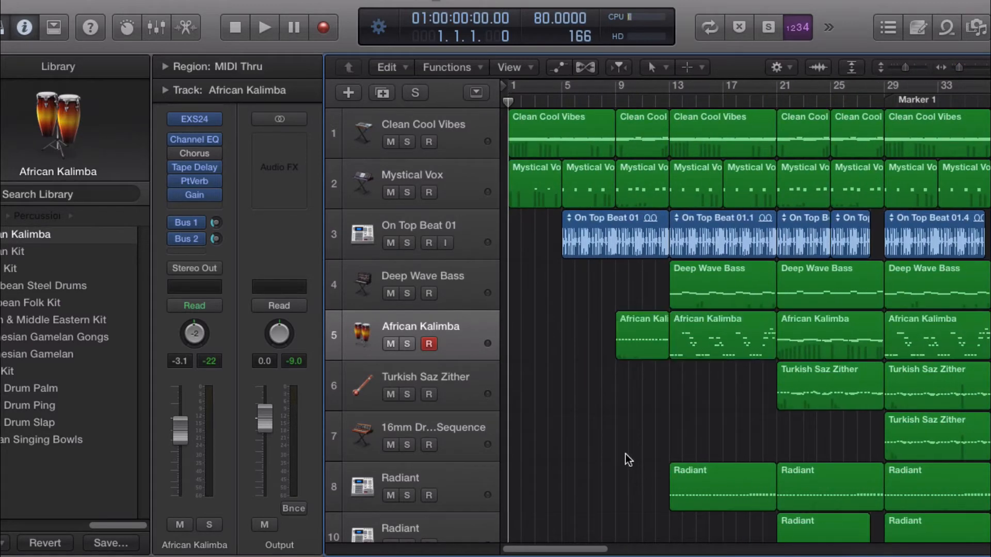
{"action": "left_click", "coordinate": [407, 142]}
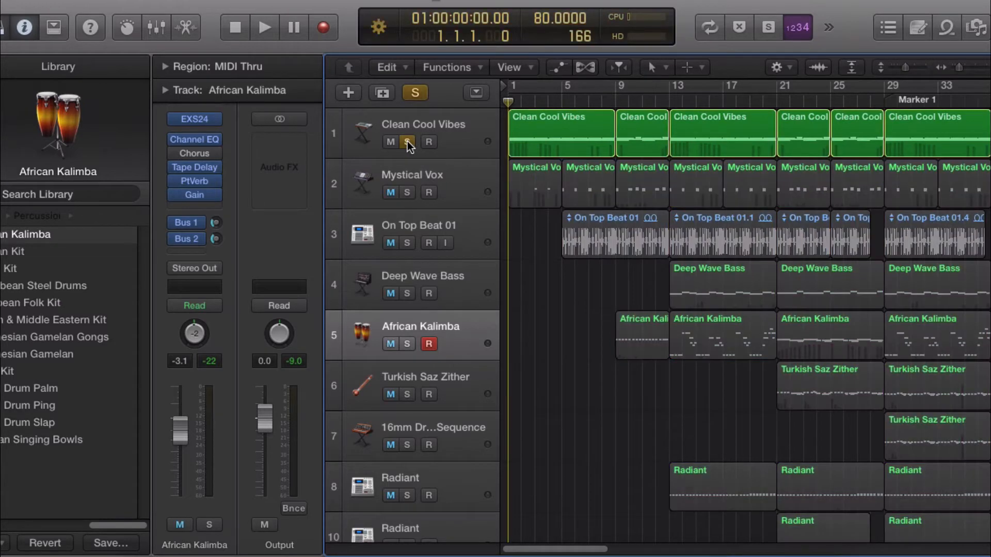
{"action": "left_click", "coordinate": [407, 141]}
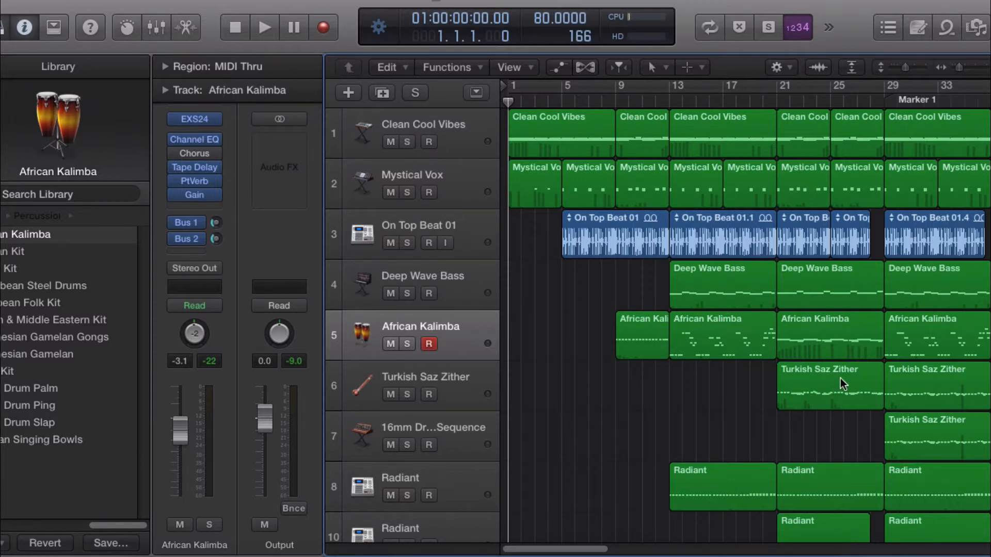
Step: Toggle the zoom-to-fit view and scroll through the track list
{"action": "key", "text": "z"}
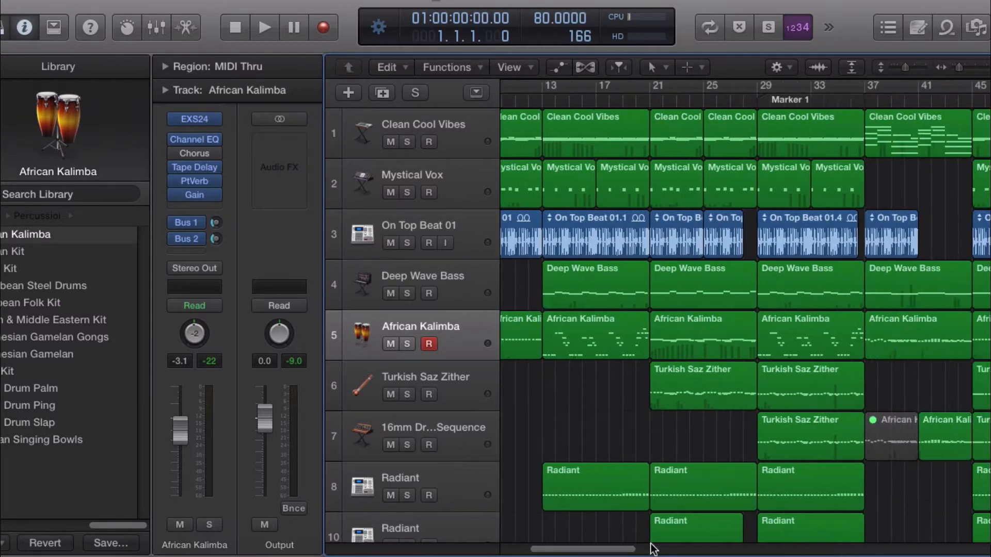
{"action": "key", "text": "z"}
{"action": "scroll", "coordinate": [687, 344], "scroll_direction": "down", "scroll_amount": 3}
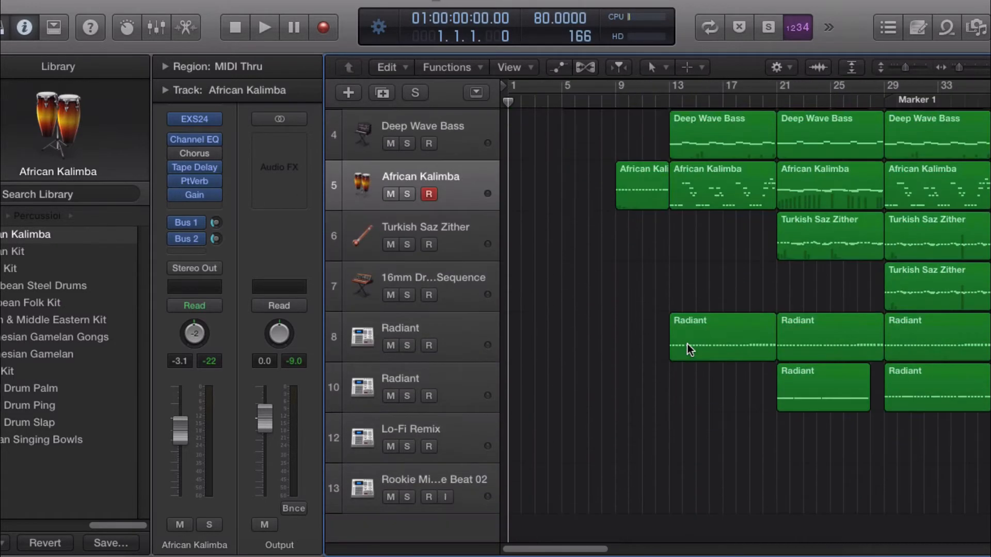
{"action": "scroll", "coordinate": [687, 344], "scroll_direction": "up", "scroll_amount": 3}
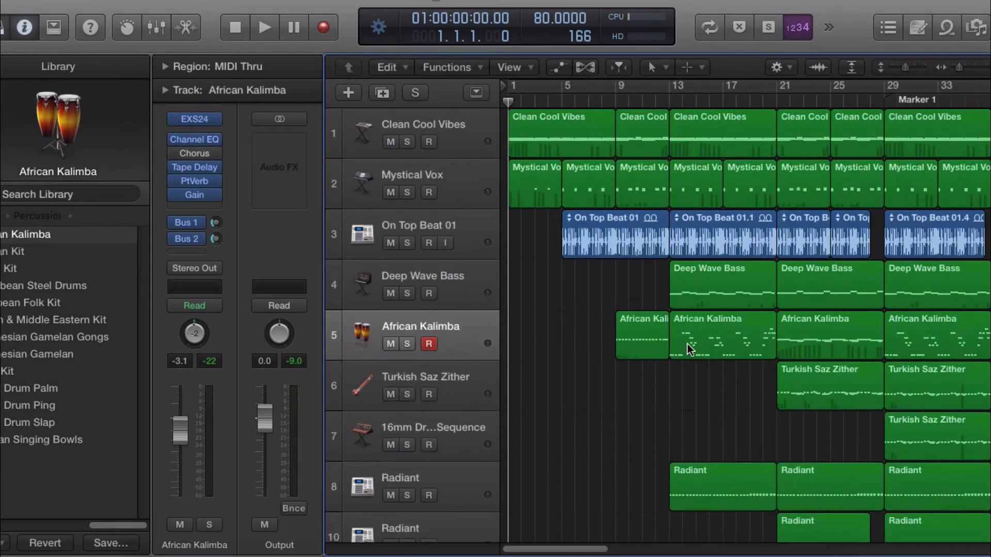
Step: Open the first Clean Cool Vibes region in the Piano Roll and play it back, then stop
{"action": "left_click", "coordinate": [460, 135]}
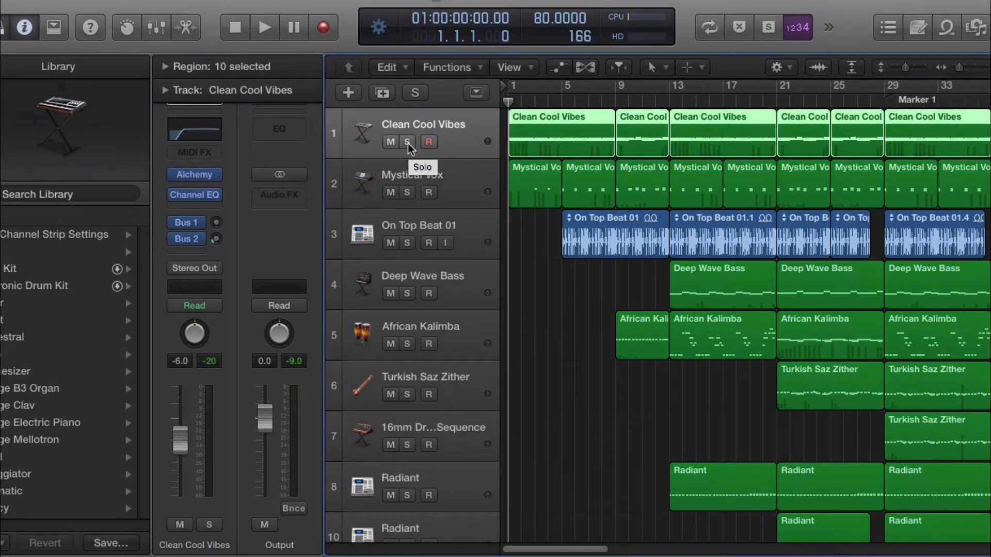
{"action": "double_click", "coordinate": [560, 127]}
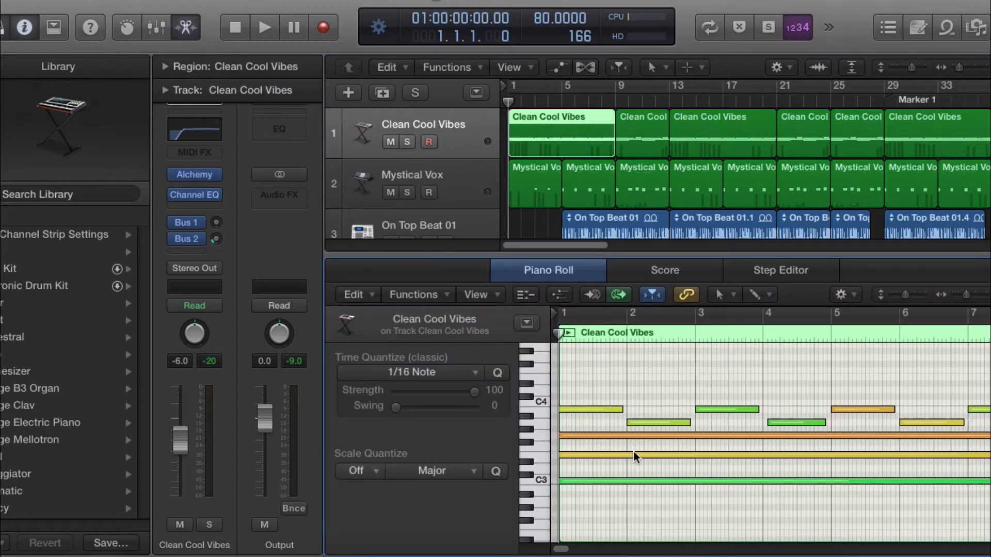
{"action": "left_click", "coordinate": [568, 333]}
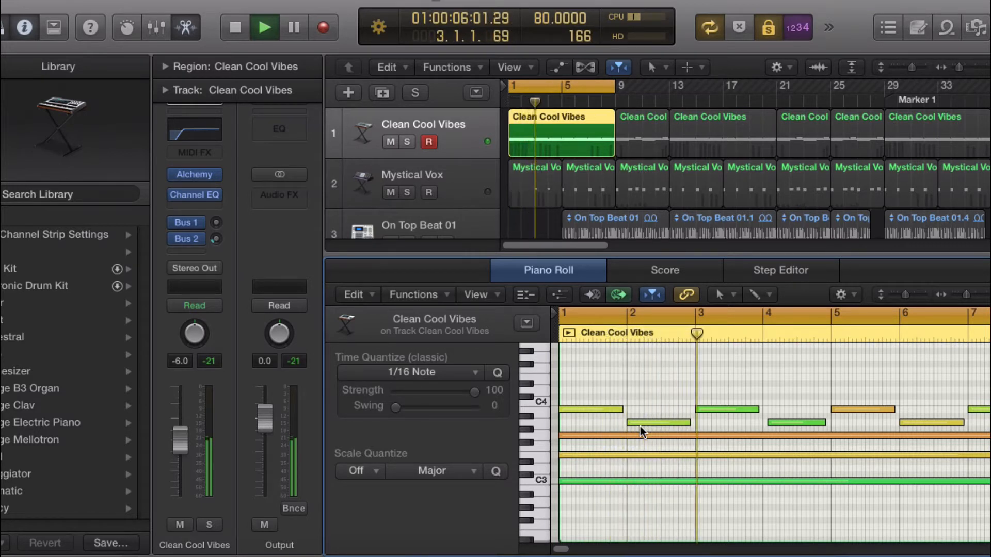
{"action": "left_click_drag", "start_coordinate": [567, 550], "coordinate": [567, 550]}
{"action": "key", "text": "space"}
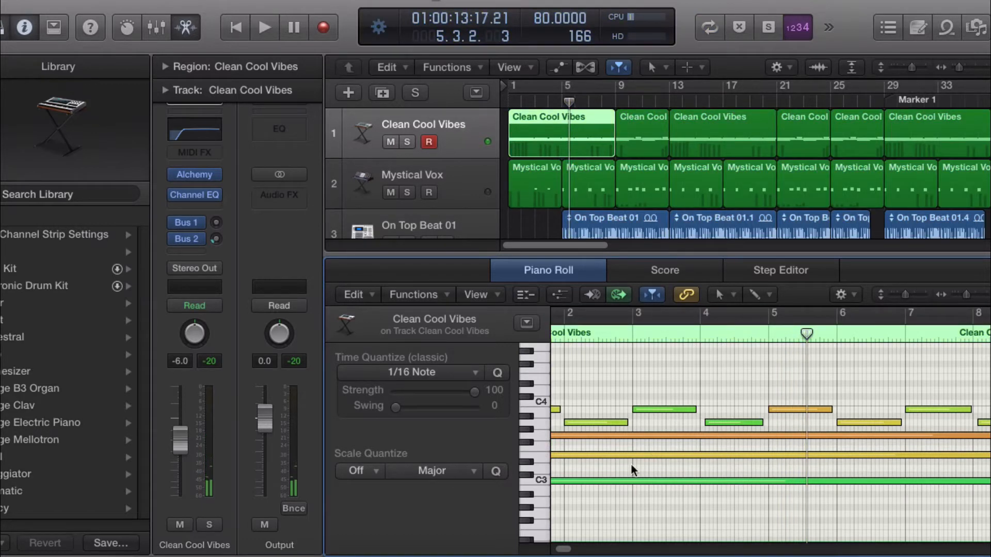
Step: Select a note in the Piano Roll, then close the editor
{"action": "left_click_drag", "start_coordinate": [708, 423], "coordinate": [701, 422]}
{"action": "mouse_move", "coordinate": [563, 551]}
{"action": "left_mouse_down"}
{"action": "mouse_move", "coordinate": [572, 549]}
{"action": "mouse_move", "coordinate": [559, 550]}
{"action": "left_mouse_up"}
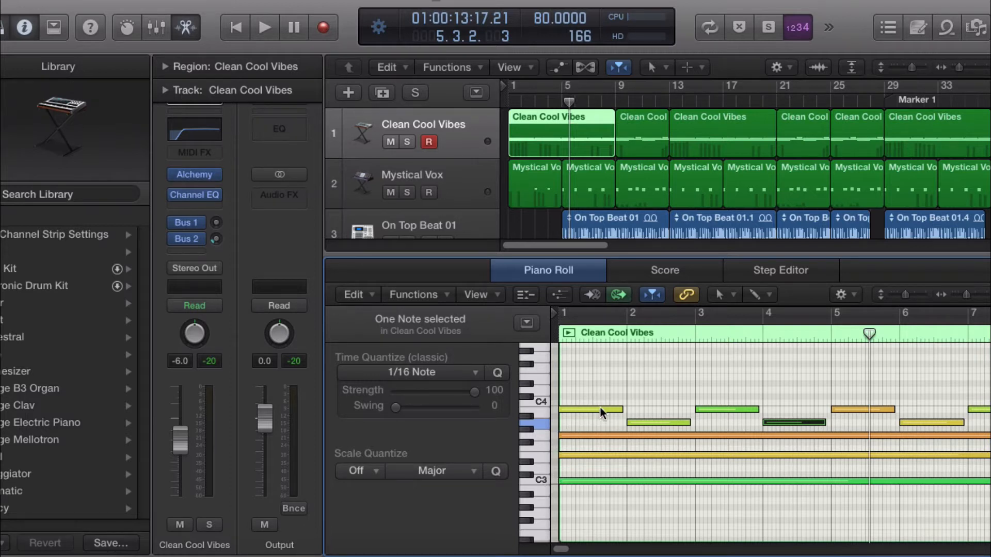
{"action": "mouse_move", "coordinate": [601, 413]}
{"action": "left_click_drag", "start_coordinate": [630, 254], "coordinate": [594, 518]}
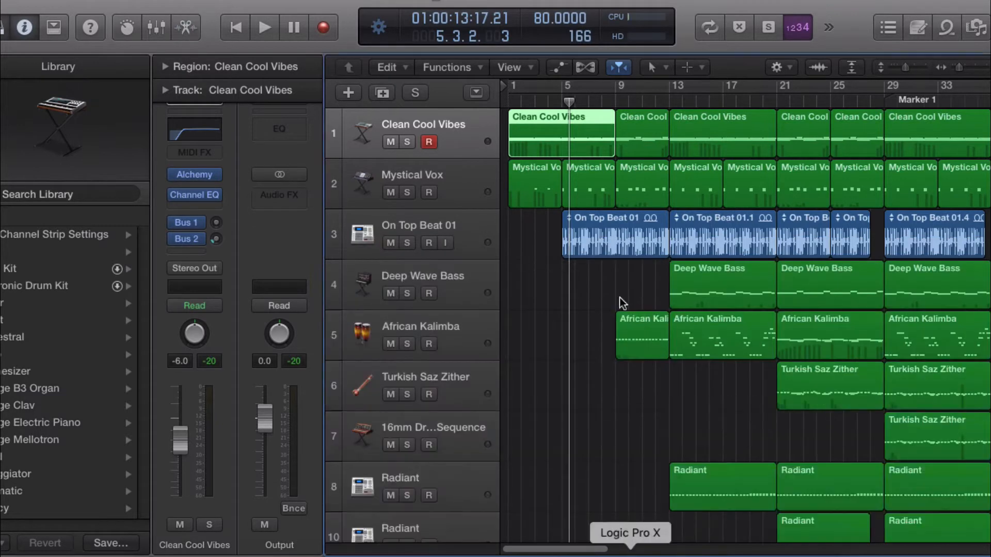
Step: Play the project from the start while selecting the Mystical Vox track, then stop and return to the beginning
{"action": "left_click", "coordinate": [511, 97]}
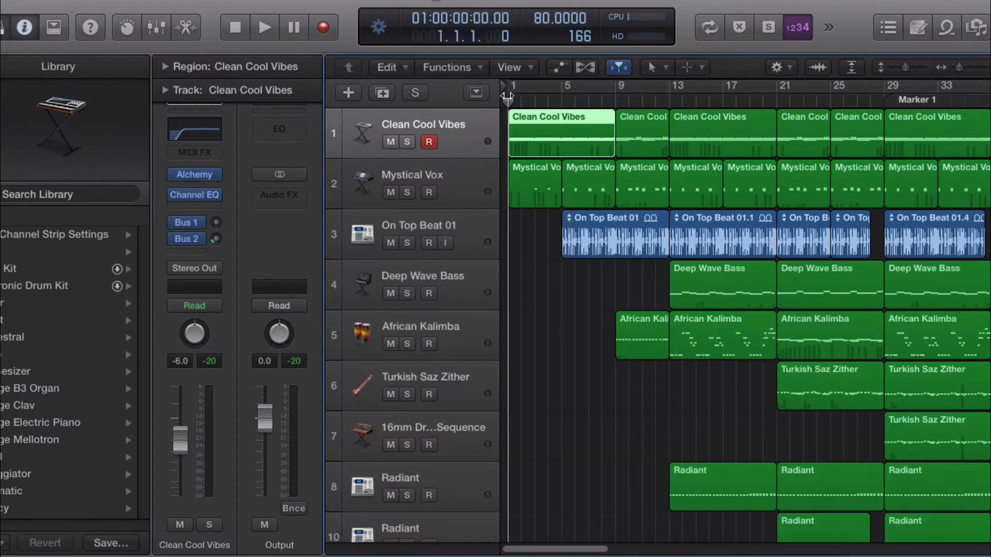
{"action": "key", "text": "space"}
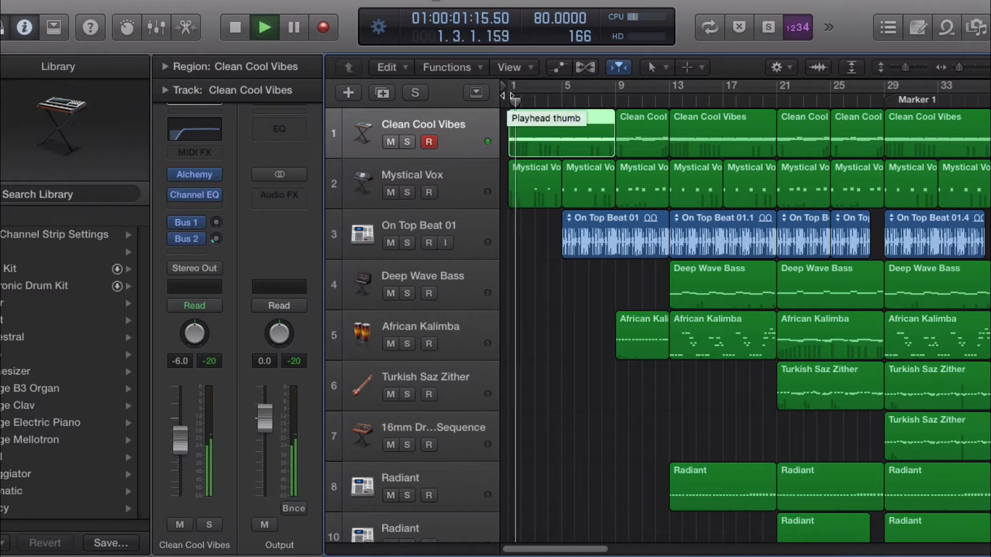
{"action": "left_click", "coordinate": [475, 177]}
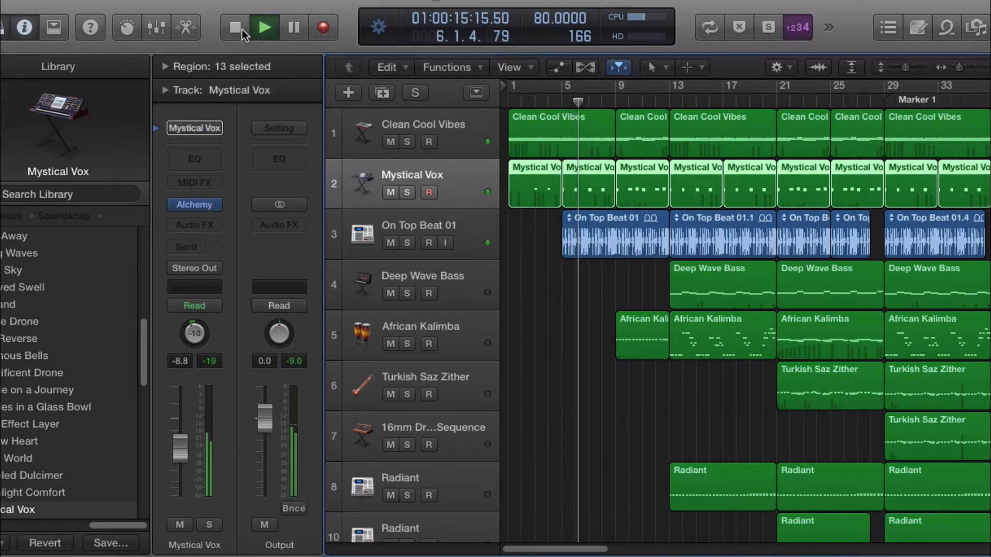
{"action": "key", "text": "space"}
{"action": "key", "text": "Return"}
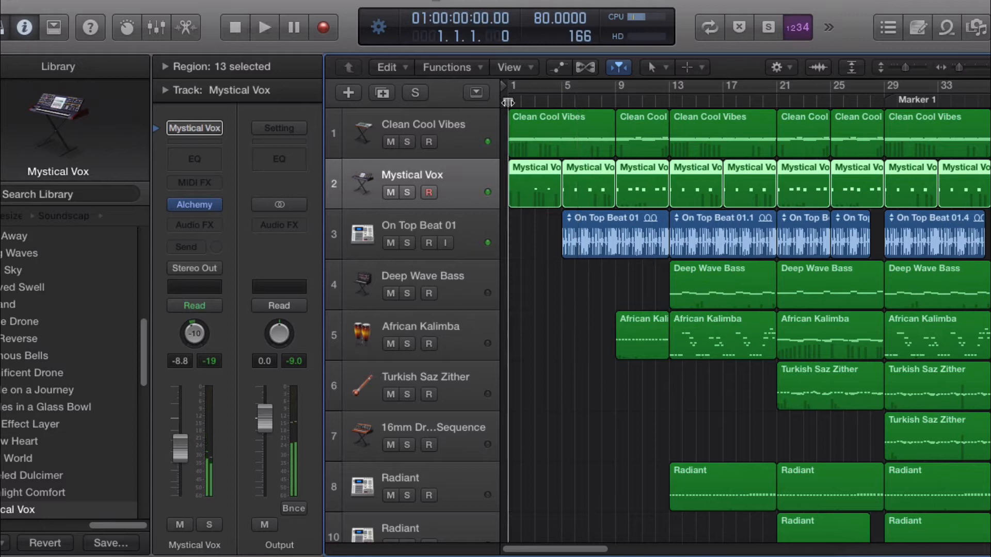
Step: Select the Clean Cool Vibes track and open, then close, its Alchemy instrument window
{"action": "left_click", "coordinate": [601, 243]}
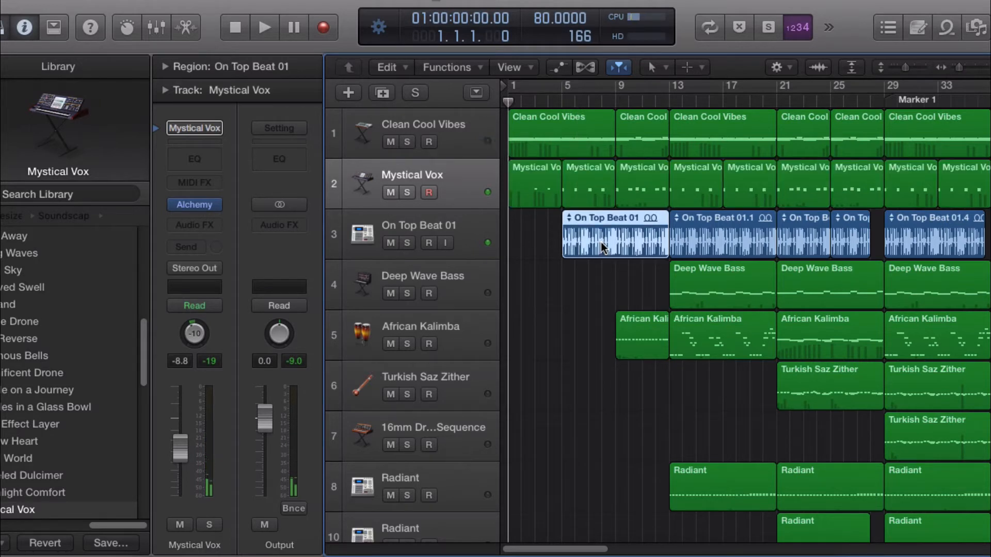
{"action": "left_click", "coordinate": [444, 124]}
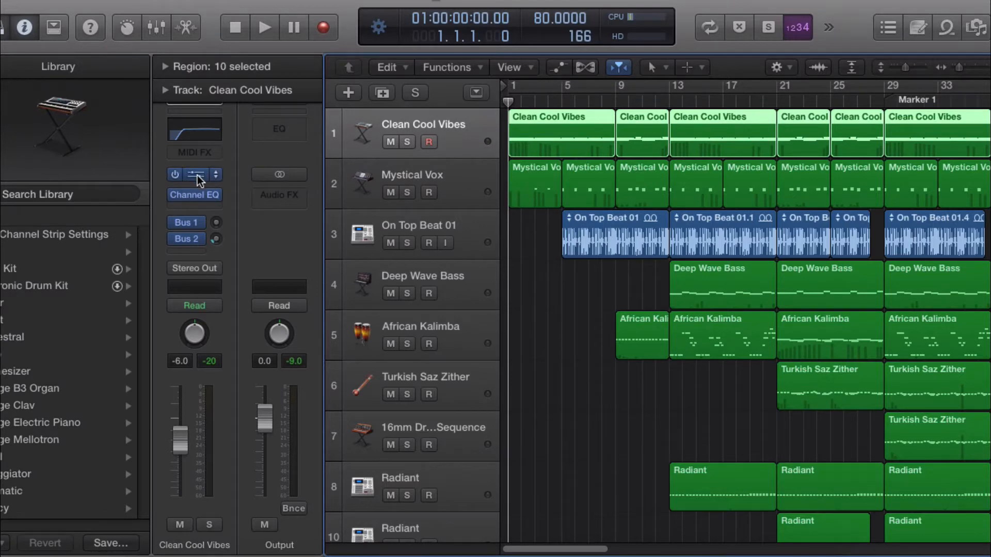
{"action": "left_click", "coordinate": [197, 175]}
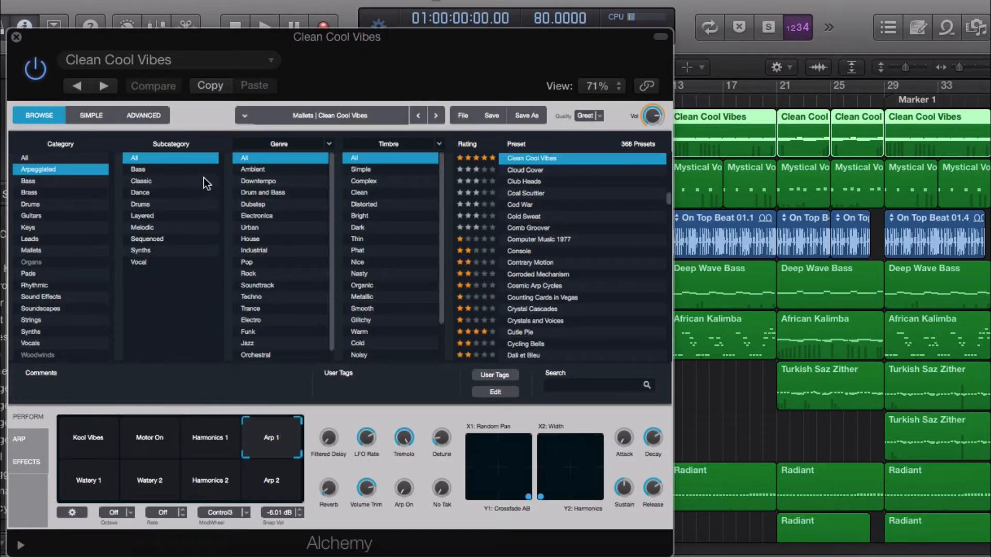
{"action": "left_click", "coordinate": [16, 37]}
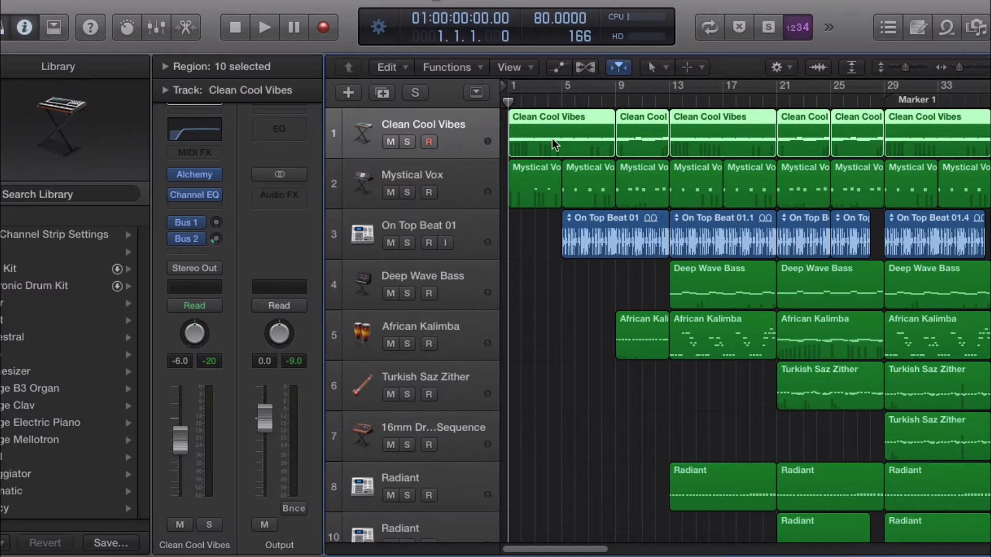
Step: Move the playhead to bar 5
{"action": "left_click_drag", "start_coordinate": [508, 99], "coordinate": [560, 97]}
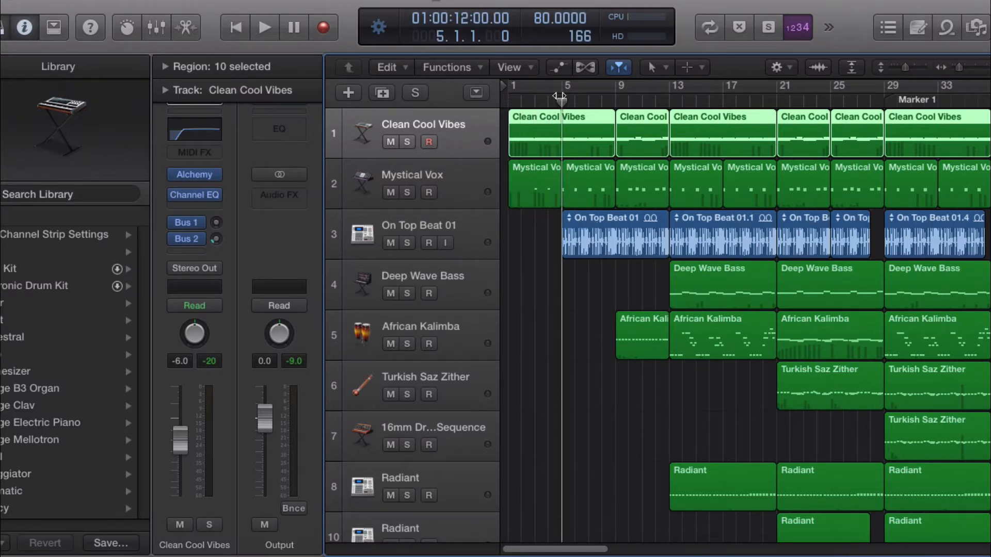
Step: Open the On Top Beat 01 audio region in the editor, then close the editor
{"action": "double_click", "coordinate": [606, 223]}
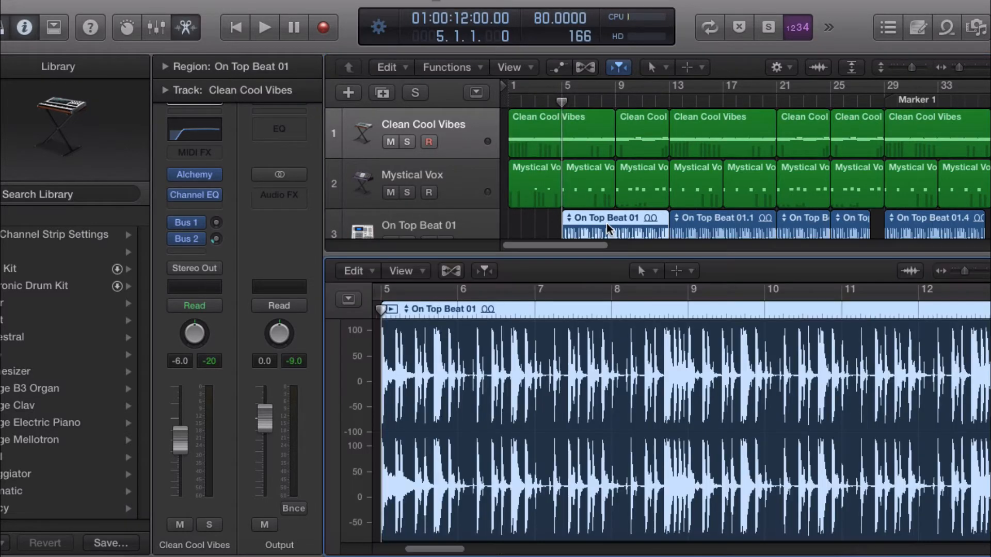
{"action": "key", "text": "e"}
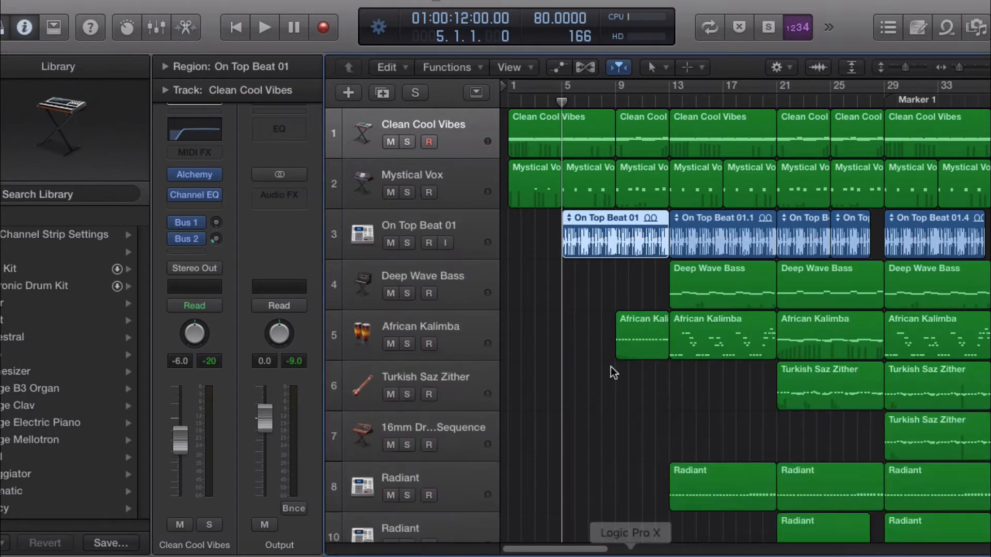
Step: Solo the On Top Beat 01 track and play it, then unsolo the track and stop playback
{"action": "left_click", "coordinate": [407, 243]}
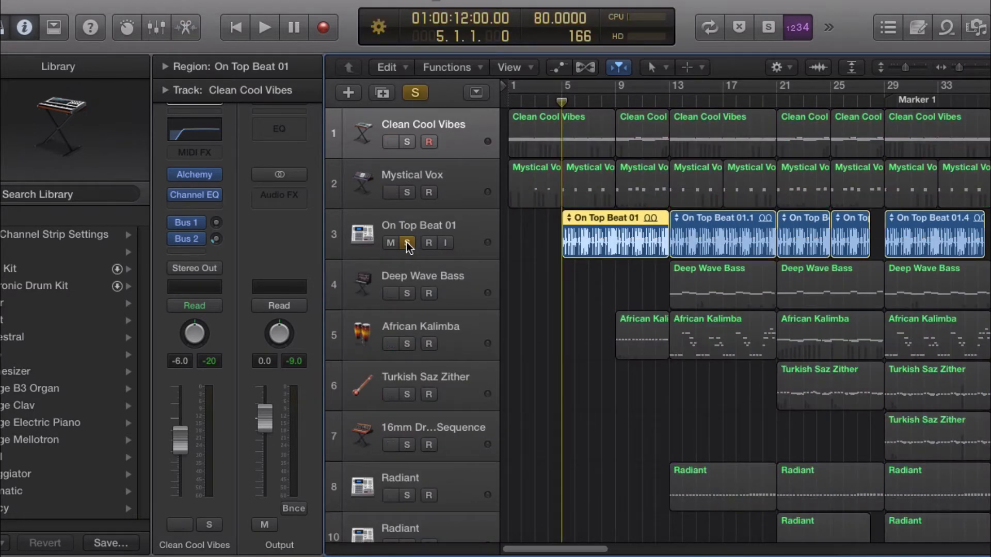
{"action": "key", "text": "space"}
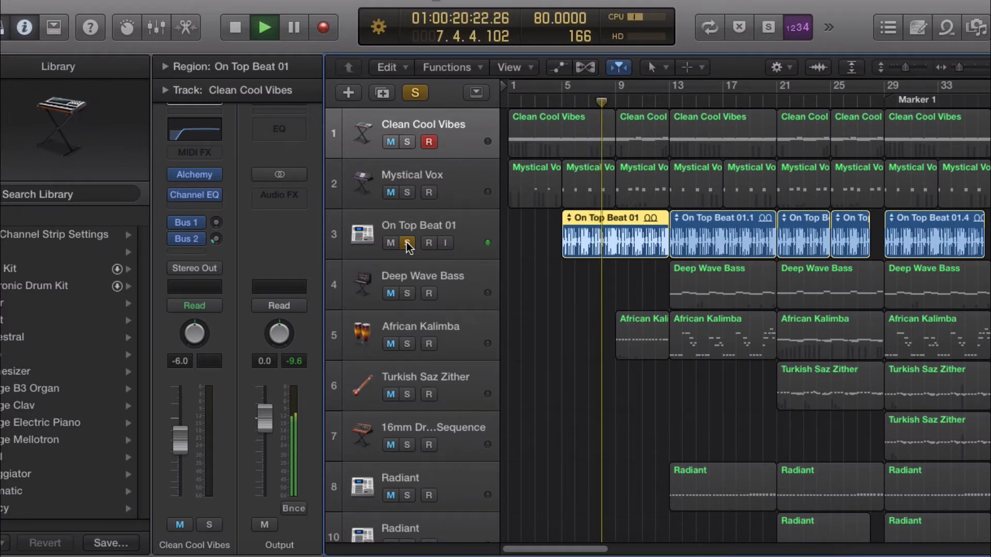
{"action": "left_click", "coordinate": [406, 243]}
{"action": "key", "text": "space"}
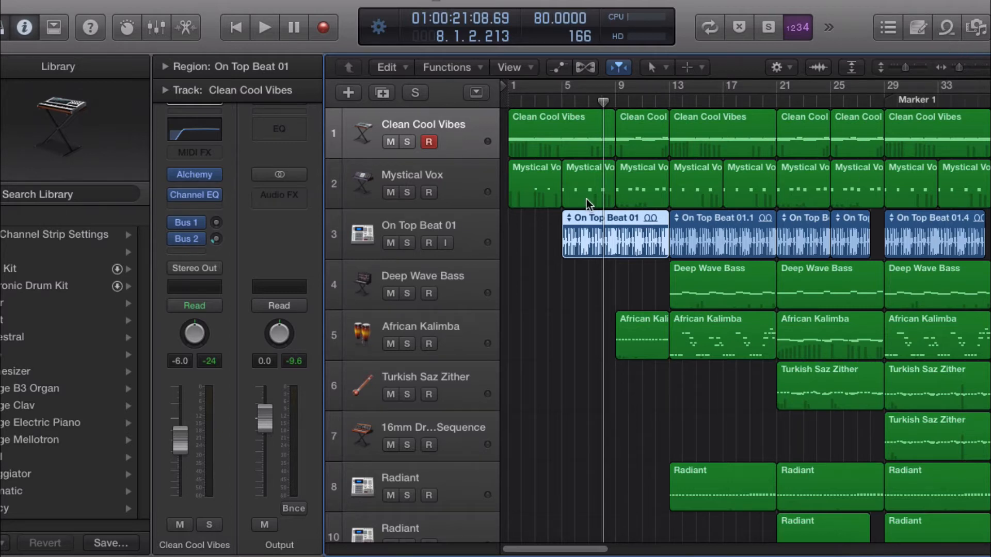
Step: Move the playhead to bar 9
{"action": "mouse_move", "coordinate": [601, 103]}
{"action": "left_mouse_down"}
{"action": "mouse_move", "coordinate": [555, 105]}
{"action": "mouse_move", "coordinate": [616, 108]}
{"action": "mouse_move", "coordinate": [508, 105]}
{"action": "mouse_move", "coordinate": [617, 118]}
{"action": "mouse_move", "coordinate": [539, 104]}
{"action": "mouse_move", "coordinate": [668, 105]}
{"action": "mouse_move", "coordinate": [514, 106]}
{"action": "mouse_move", "coordinate": [595, 113]}
{"action": "left_mouse_up"}
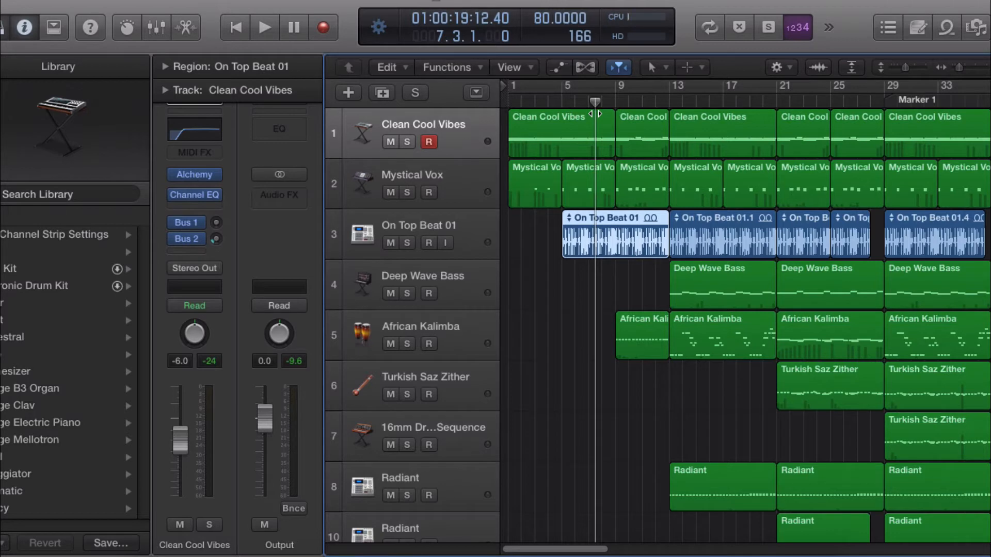
{"action": "left_click_drag", "start_coordinate": [595, 114], "coordinate": [614, 111]}
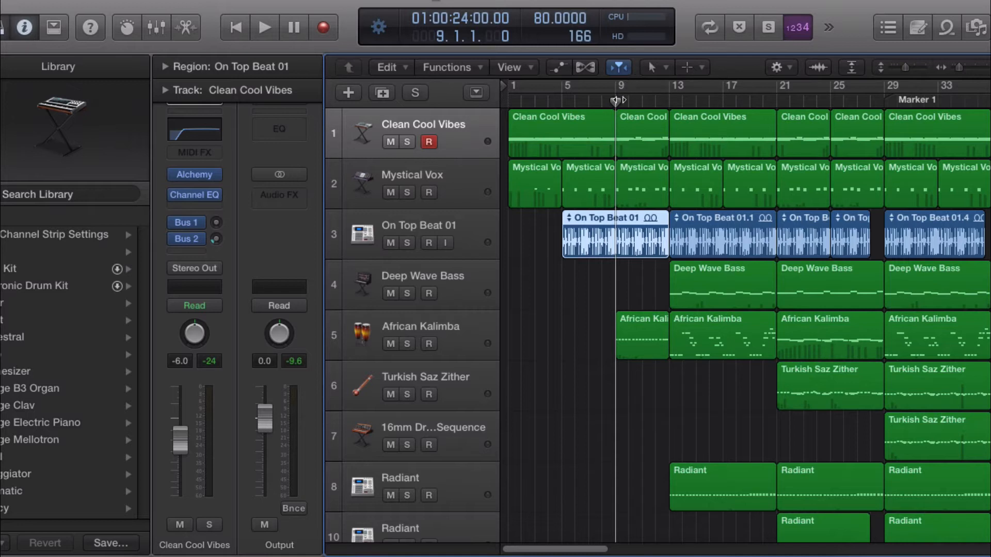
{"action": "left_click_drag", "start_coordinate": [611, 101], "coordinate": [441, 136]}
{"action": "key", "text": "space"}
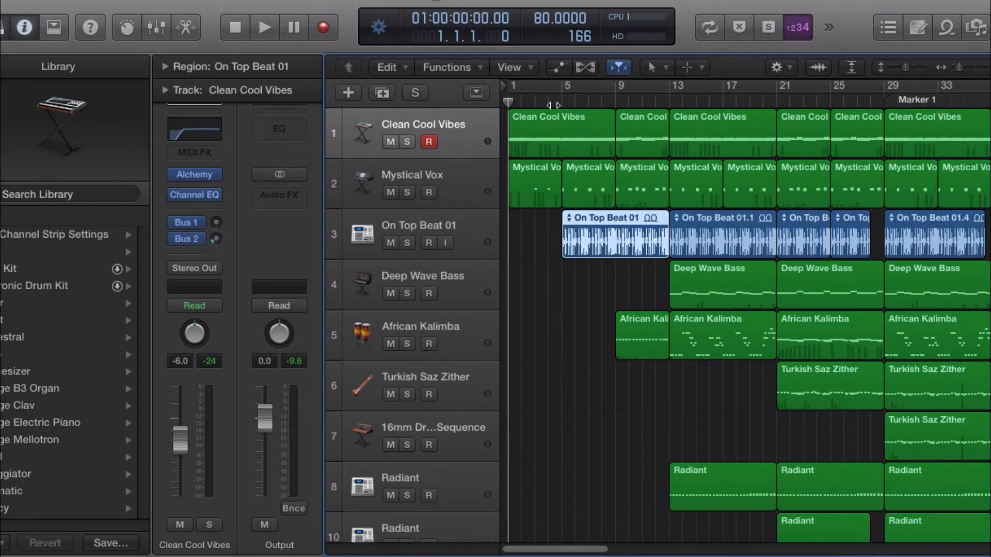
{"action": "left_click", "coordinate": [615, 104]}
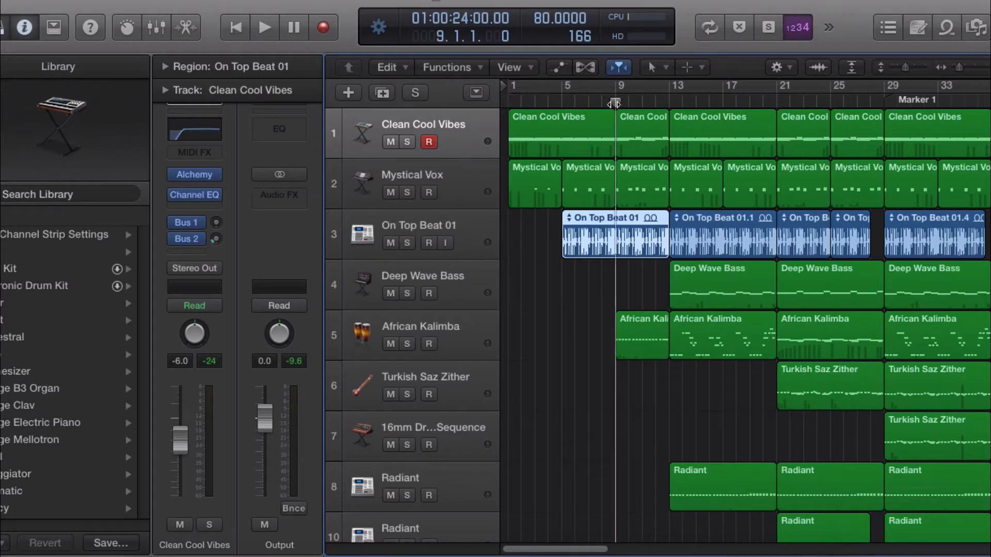
Step: Mute the African Kalimba track and select several notes of the Clean Cool Vibes region at bar 9 in the Piano Roll
{"action": "left_click", "coordinate": [391, 344]}
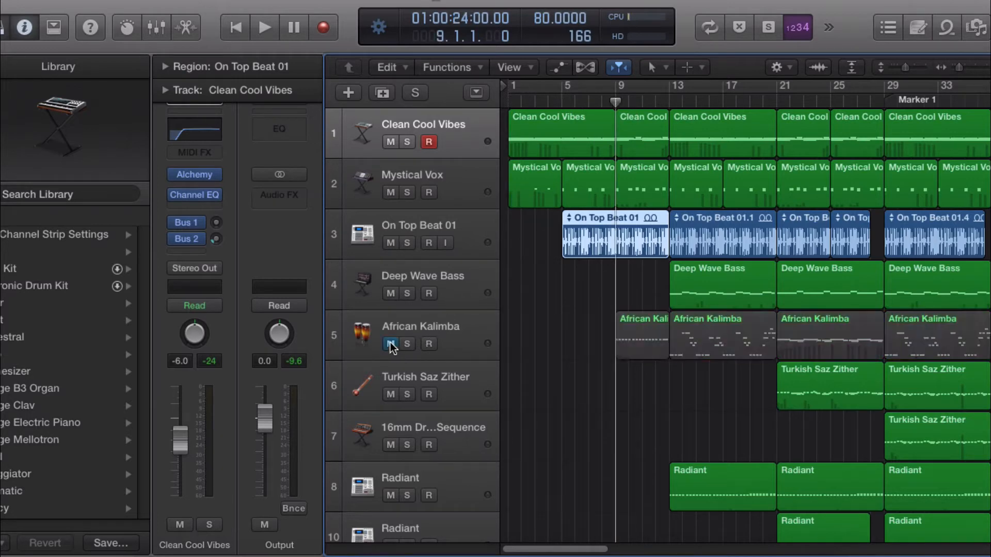
{"action": "double_click", "coordinate": [647, 129]}
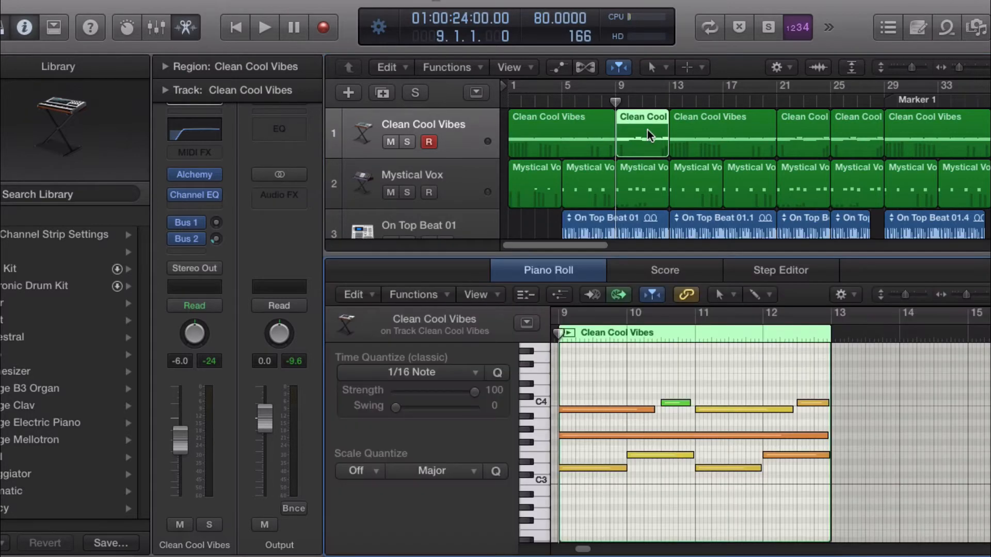
{"action": "left_click", "coordinate": [606, 410]}
{"action": "left_click", "coordinate": [605, 436]}
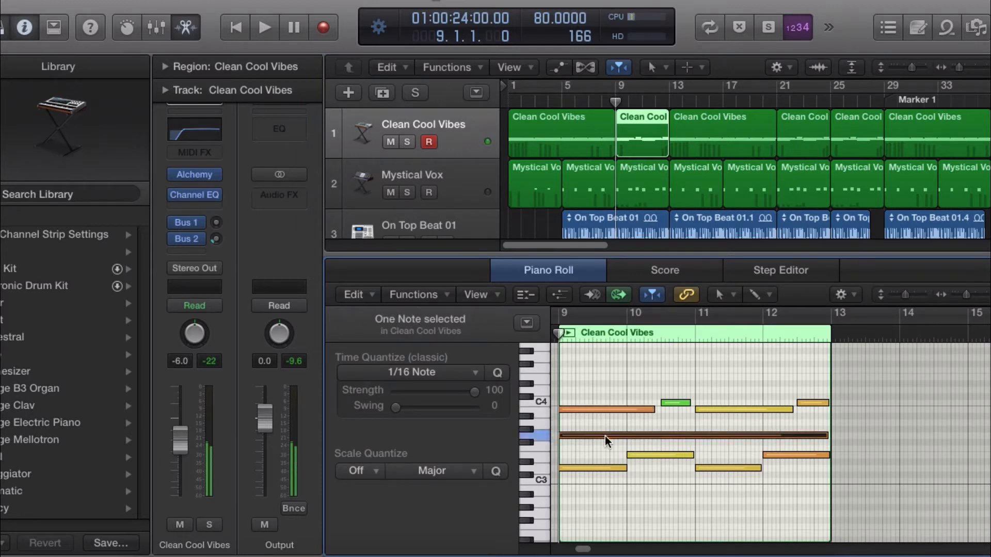
{"action": "left_click", "coordinate": [603, 468]}
{"action": "left_click", "coordinate": [659, 456]}
{"action": "left_click", "coordinate": [703, 467]}
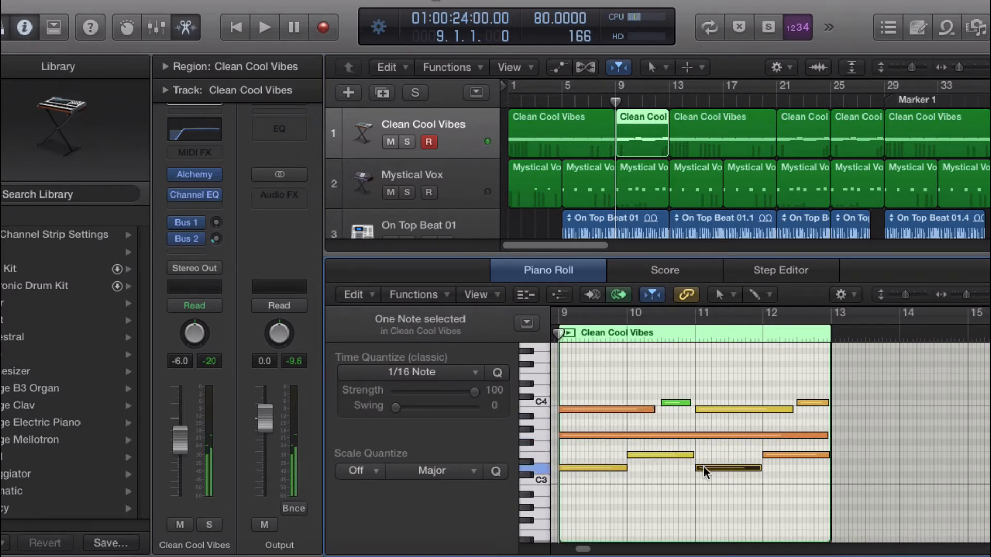
{"action": "left_click", "coordinate": [729, 410]}
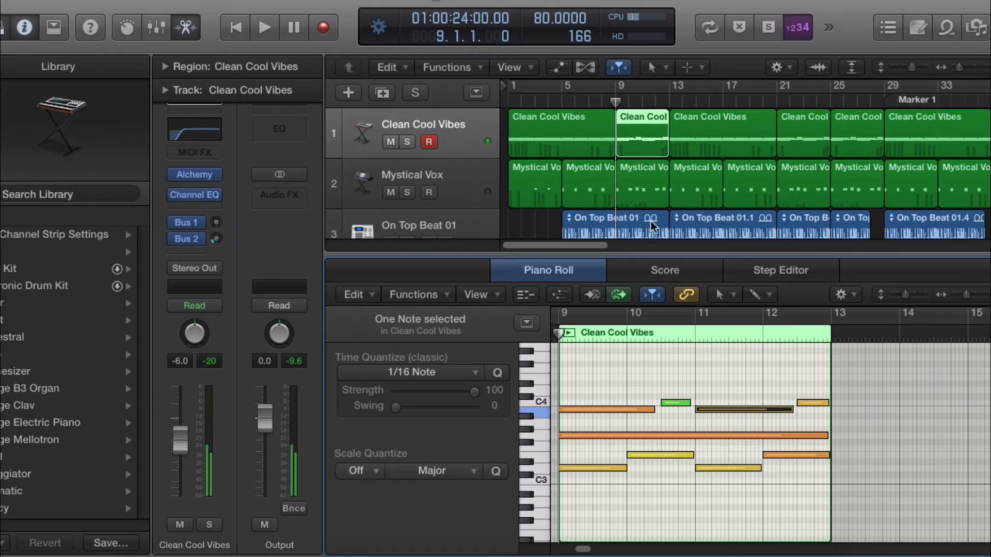
Step: Play from bar 8, close the Piano Roll, stop playback and unmute the African Kalimba track
{"action": "left_click_drag", "start_coordinate": [616, 102], "coordinate": [604, 101]}
{"action": "key", "text": "space"}
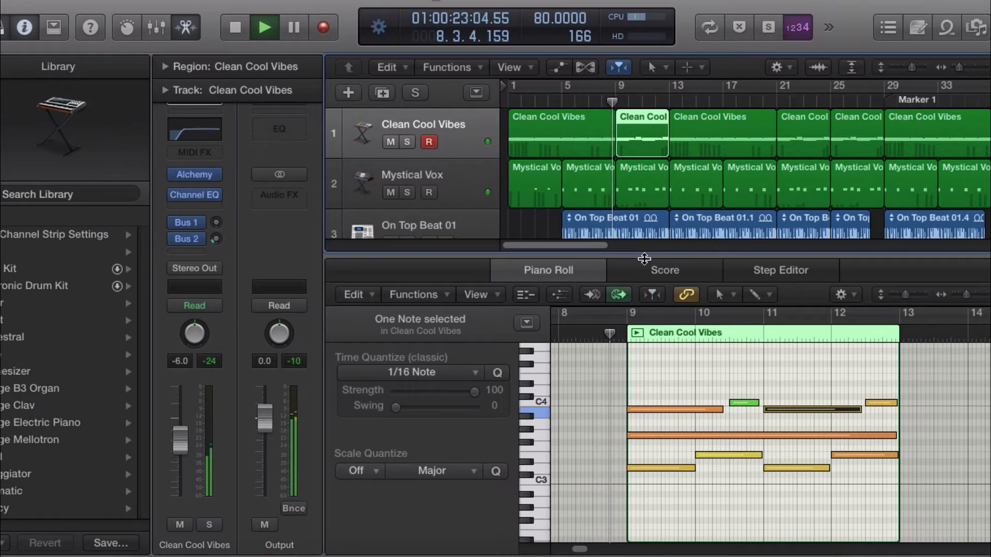
{"action": "left_click_drag", "start_coordinate": [644, 253], "coordinate": [630, 546]}
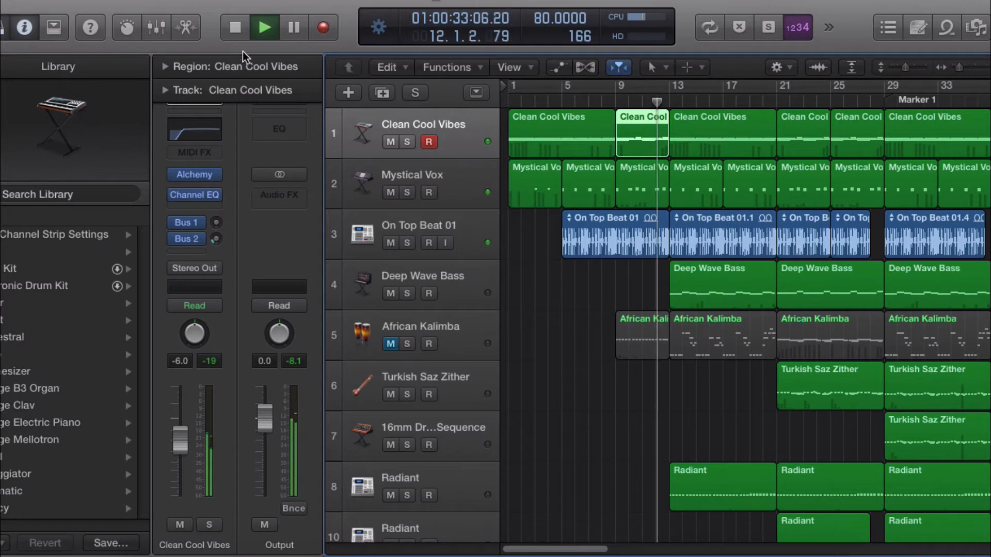
{"action": "left_click", "coordinate": [235, 27]}
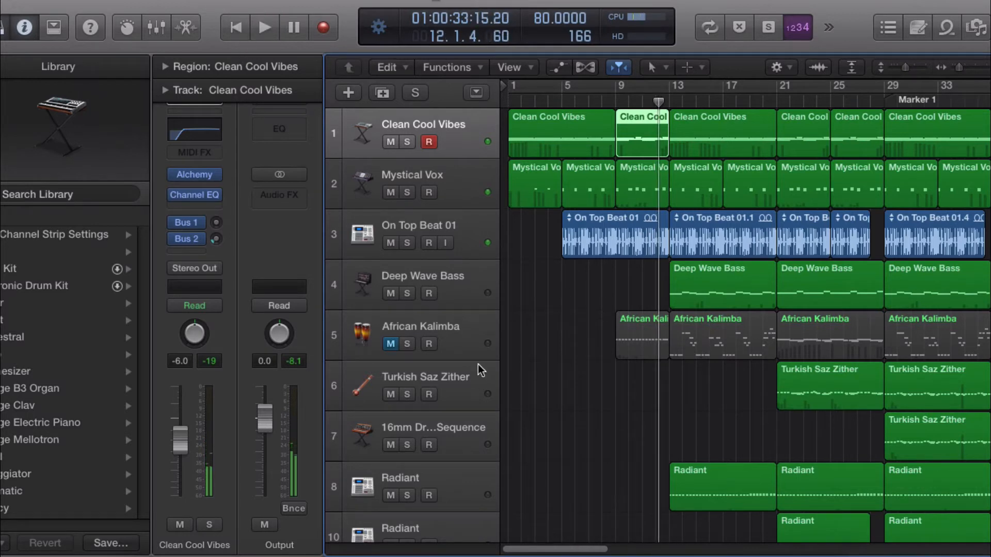
{"action": "left_click", "coordinate": [391, 344]}
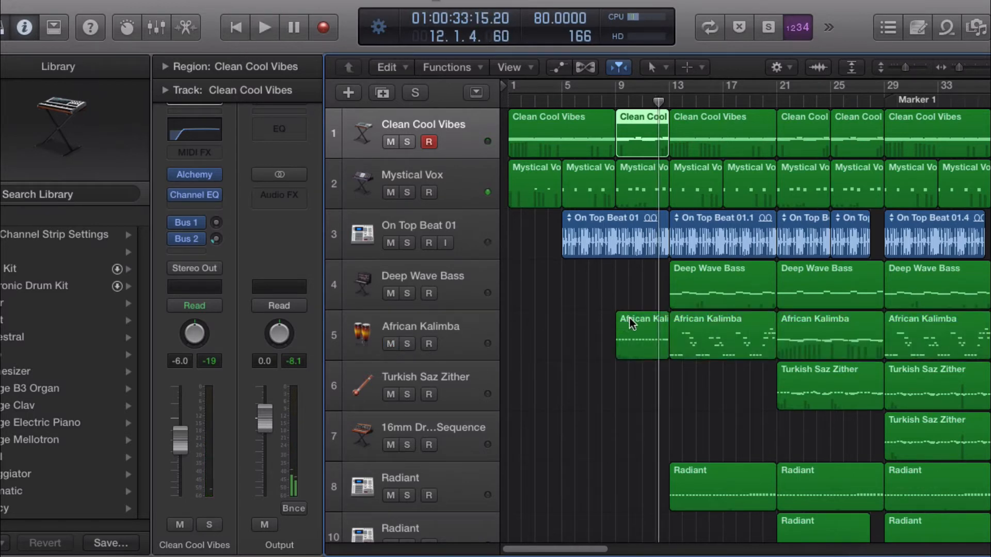
Step: Play from bar 5, muting the African Kalimba track during playback, then stop
{"action": "left_click_drag", "start_coordinate": [658, 102], "coordinate": [605, 104]}
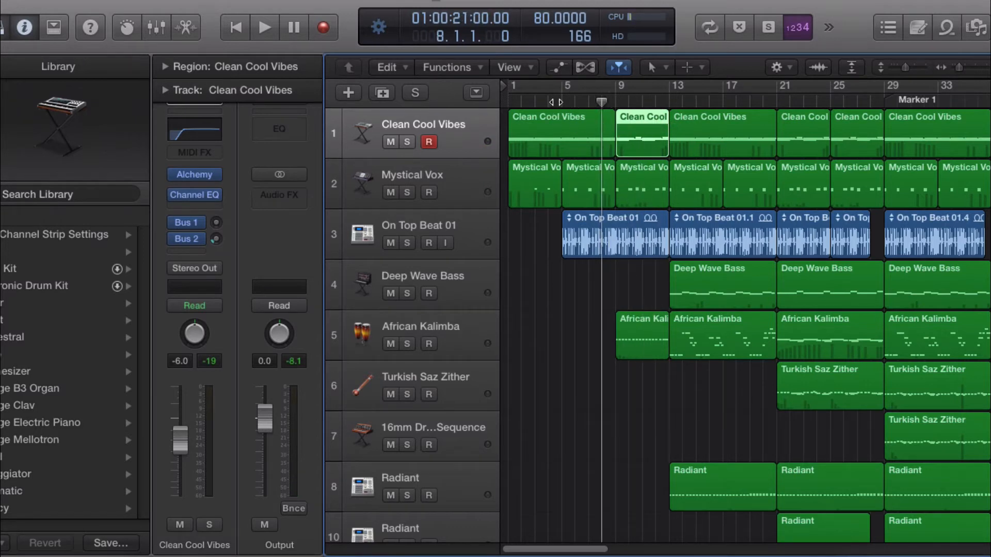
{"action": "left_click", "coordinate": [560, 102]}
{"action": "key", "text": "space"}
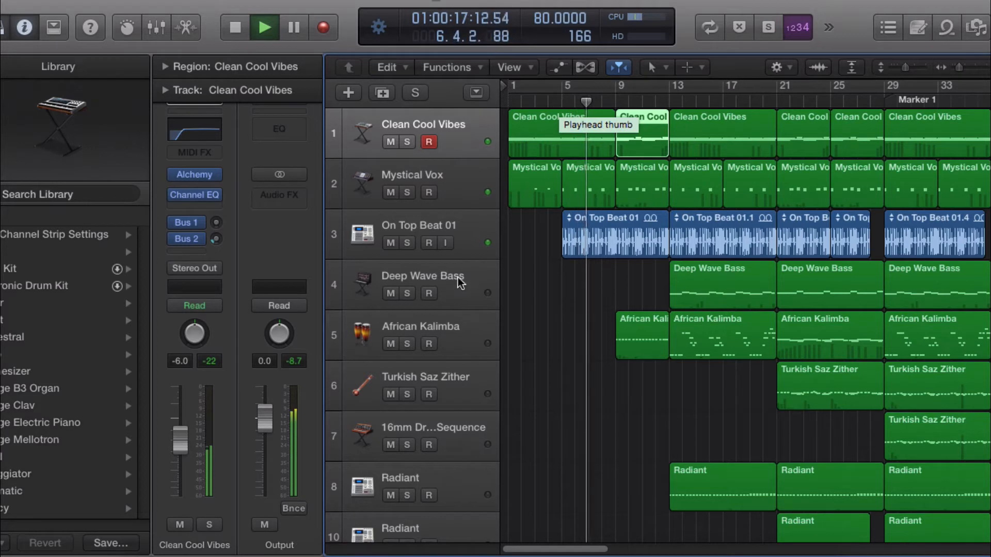
{"action": "left_click", "coordinate": [391, 344]}
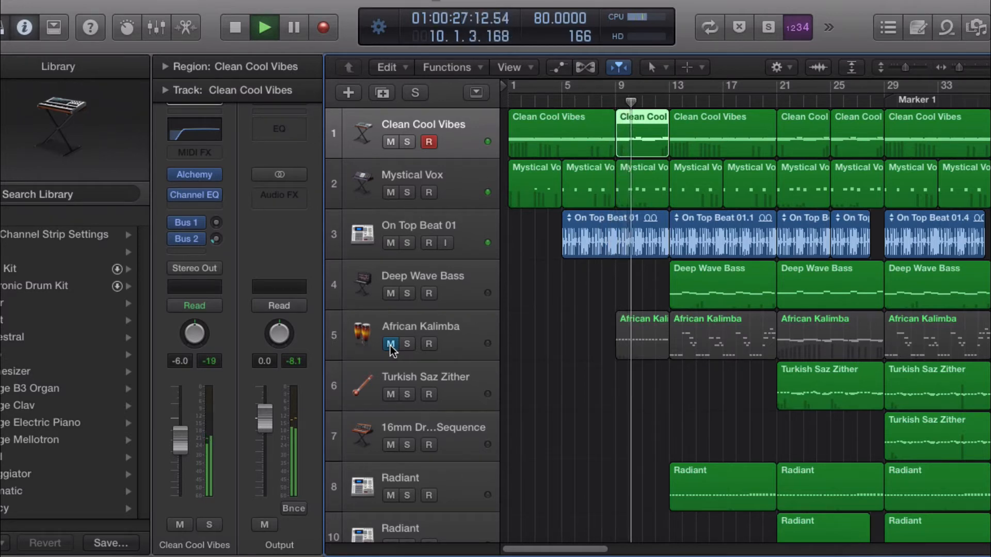
{"action": "key", "text": "space"}
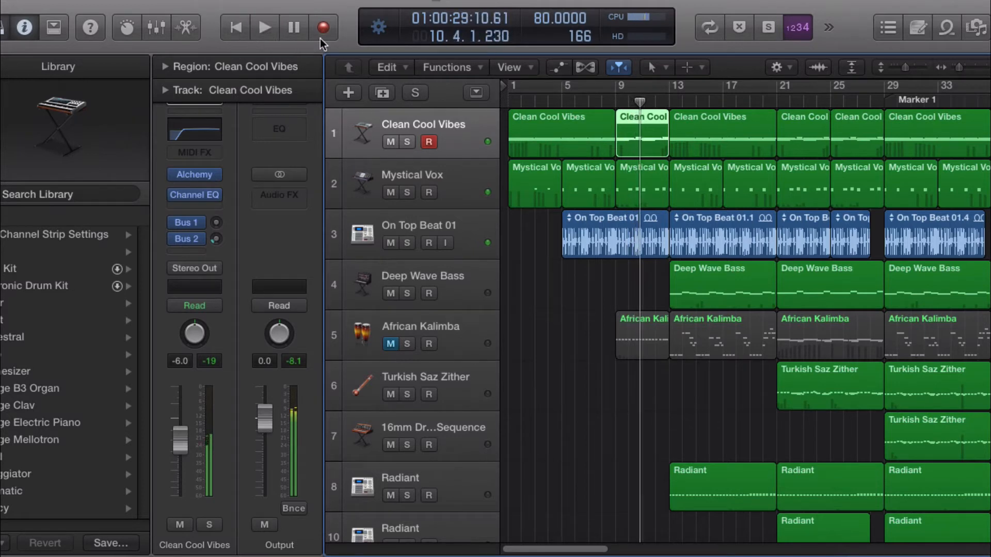
Step: Unmute the African Kalimba track and select notes of its bar 9 region in the Piano Roll, then close the editor
{"action": "left_click", "coordinate": [619, 102]}
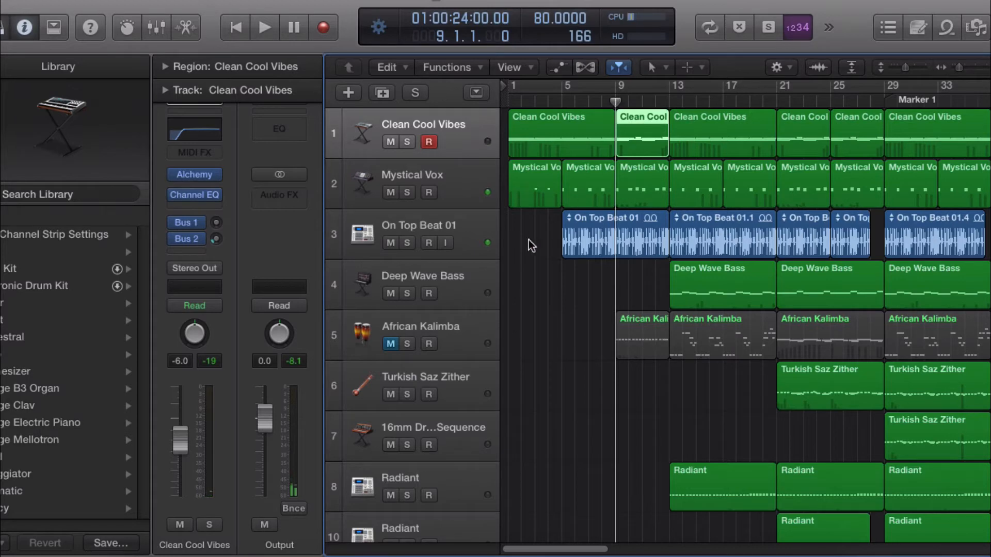
{"action": "left_click", "coordinate": [391, 343]}
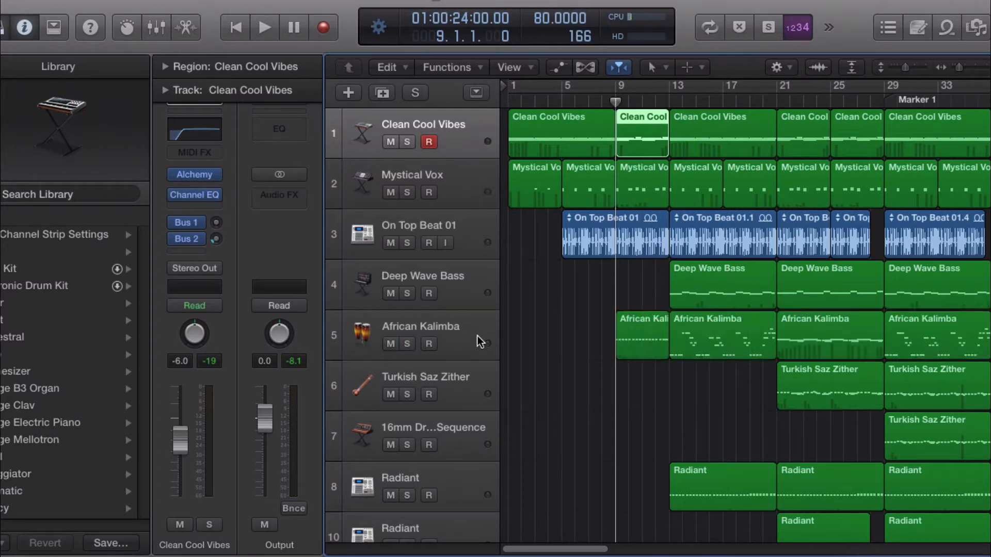
{"action": "double_click", "coordinate": [630, 330]}
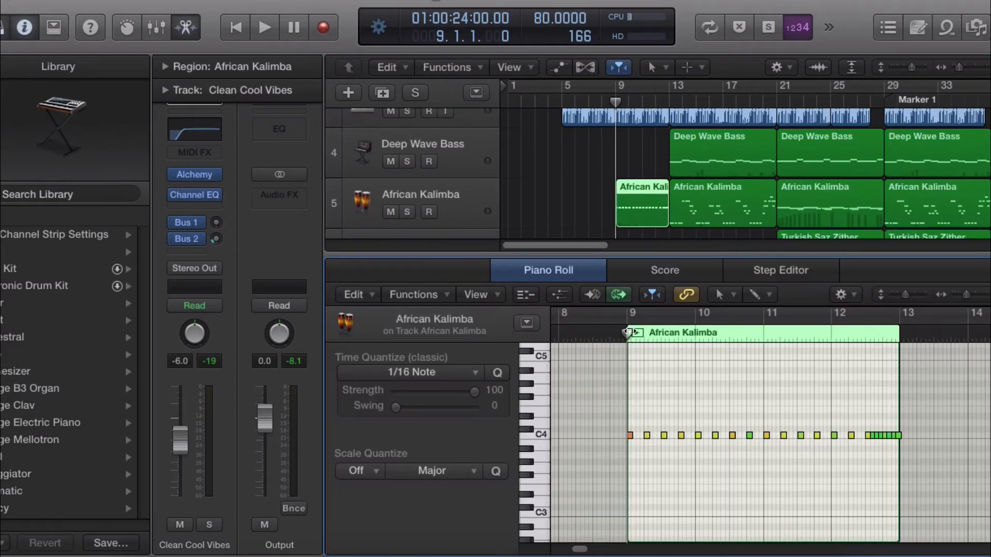
{"action": "left_click", "coordinate": [630, 436]}
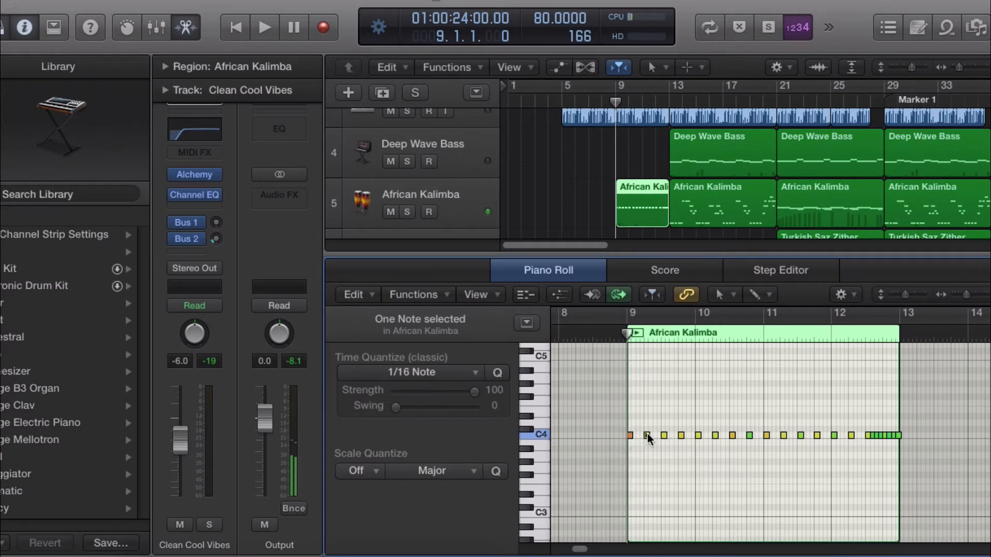
{"action": "left_click", "coordinate": [647, 436]}
{"action": "left_click", "coordinate": [681, 436]}
{"action": "left_click_drag", "start_coordinate": [717, 256], "coordinate": [698, 550]}
{"action": "scroll", "coordinate": [671, 309], "scroll_direction": "up", "scroll_amount": 5}
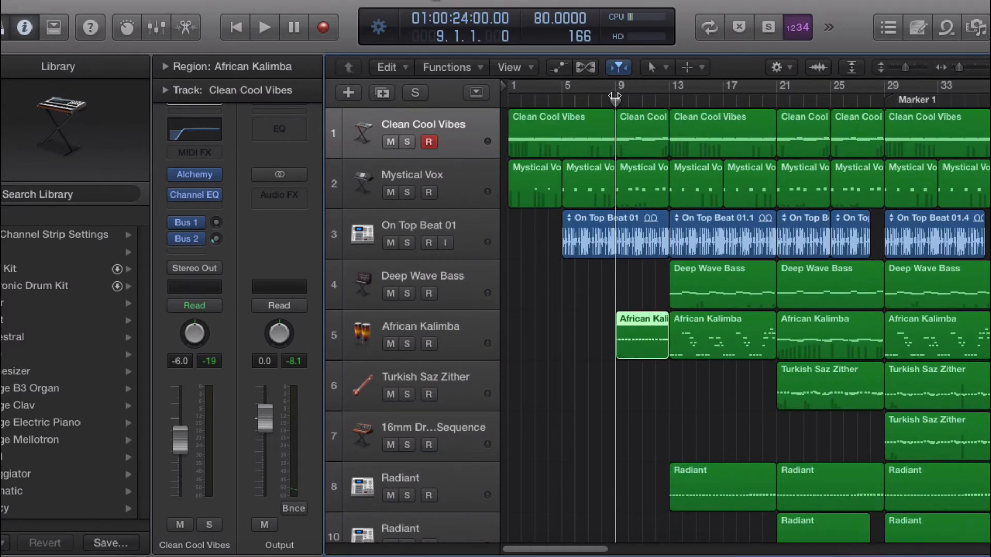
Step: Play the project from bar 9 and stop playback
{"action": "left_click", "coordinate": [609, 99]}
{"action": "key", "text": "space"}
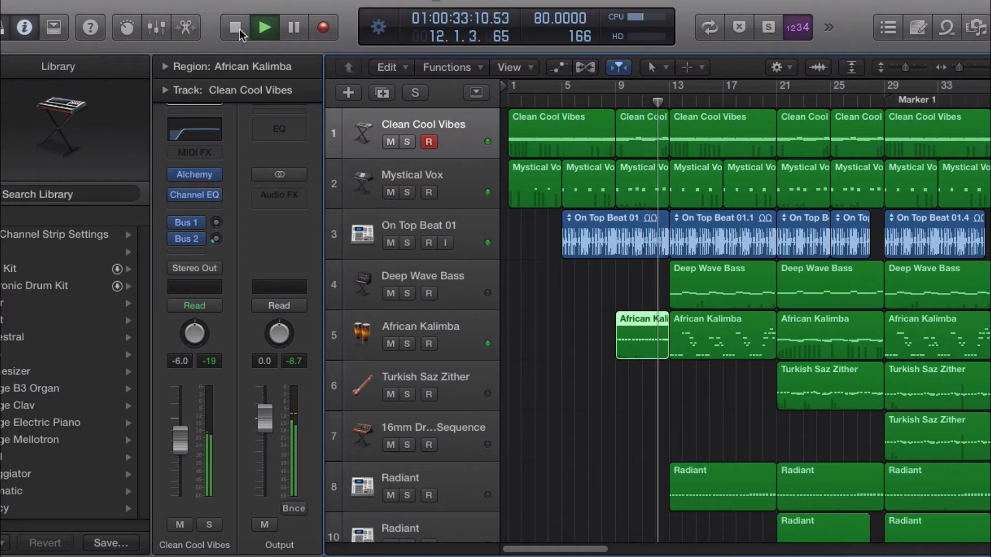
{"action": "key", "text": "space"}
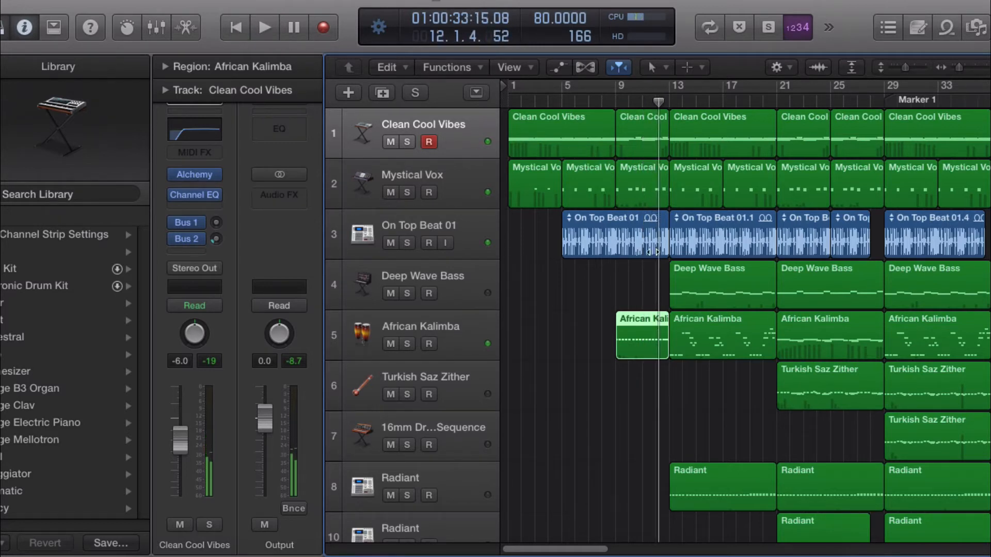
Step: Open the Clean Cool Vibes region at bar 9 in the Piano Roll, then close the editor
{"action": "left_click", "coordinate": [645, 137]}
{"action": "double_click", "coordinate": [646, 137]}
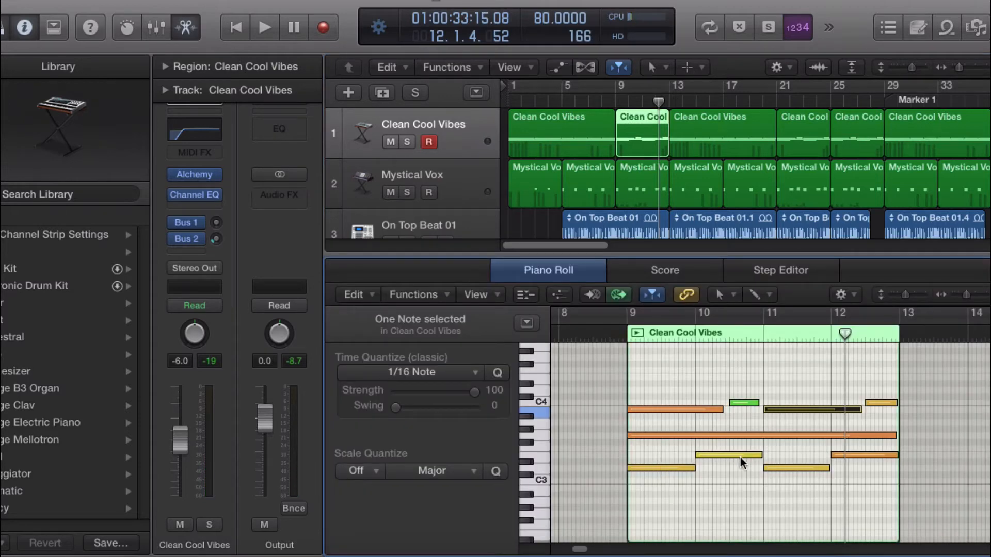
{"action": "left_click_drag", "start_coordinate": [756, 257], "coordinate": [756, 263]}
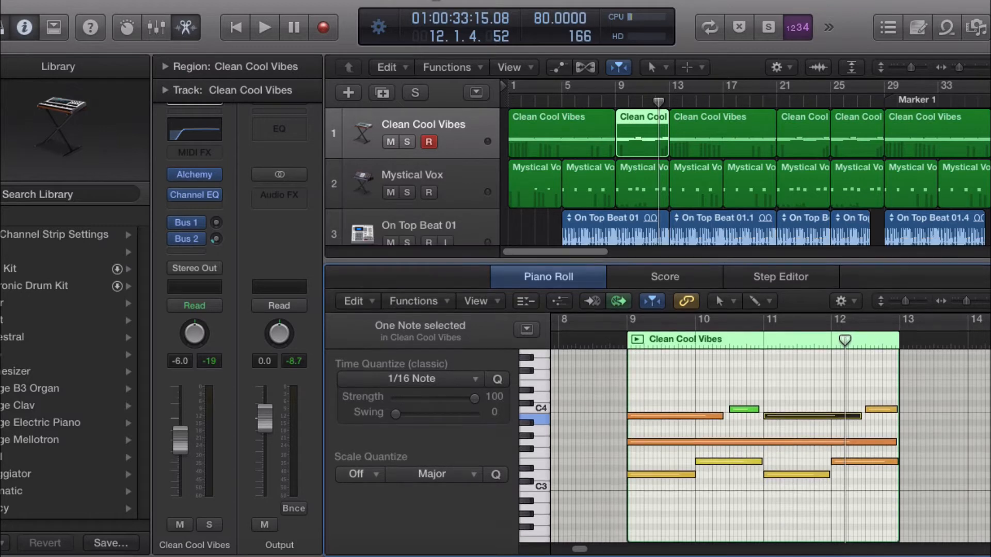
{"action": "key", "text": "e"}
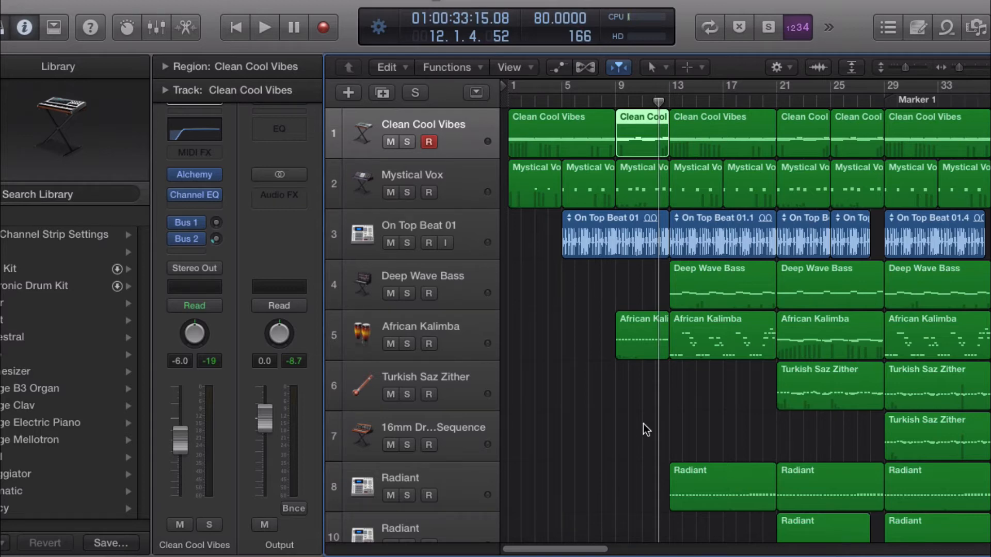
Step: Solo the Mystical Vox track and play from bar 9, then unsolo it during playback
{"action": "left_click", "coordinate": [405, 192]}
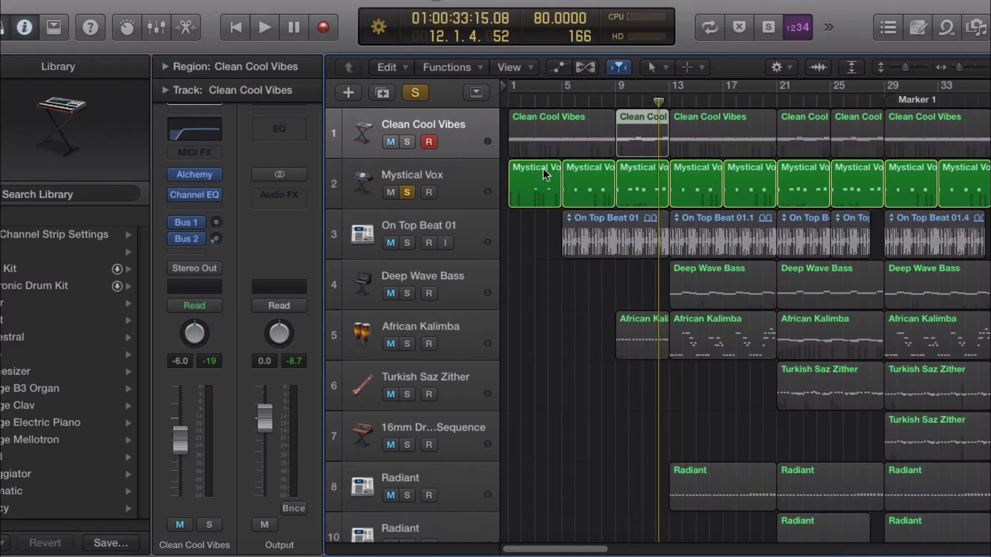
{"action": "left_click", "coordinate": [616, 101]}
{"action": "key", "text": "space"}
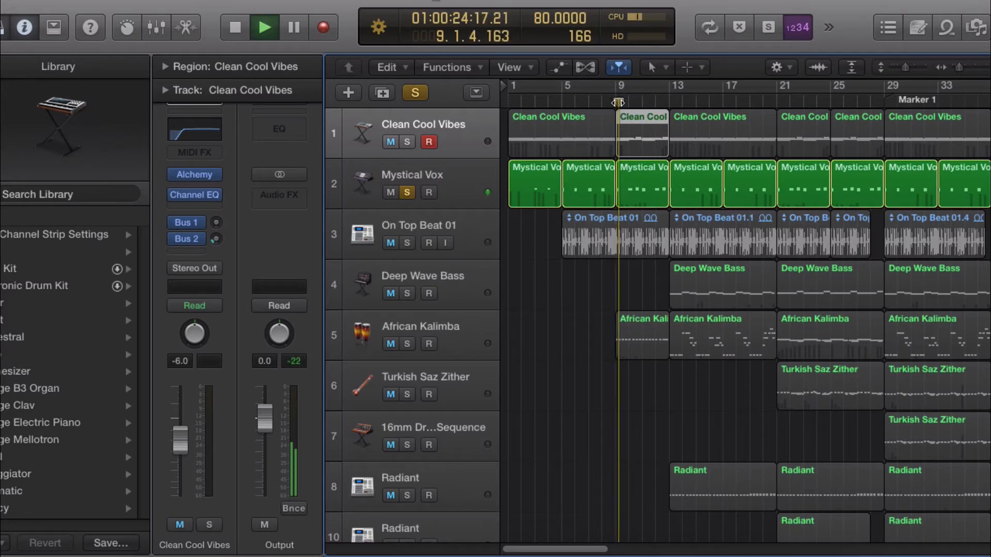
{"action": "left_click", "coordinate": [408, 193]}
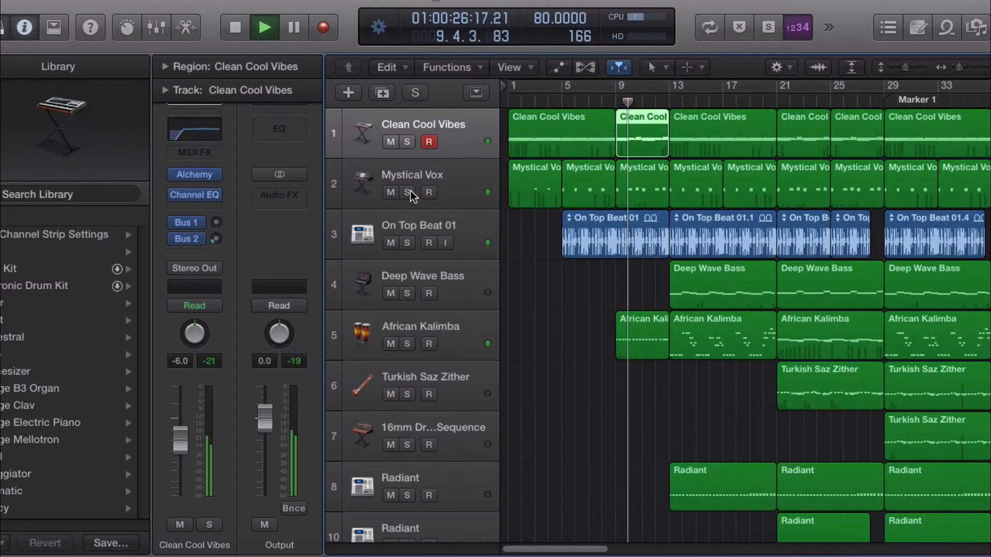
Step: Stop playback and move the playhead to bar 12
{"action": "key", "text": "space"}
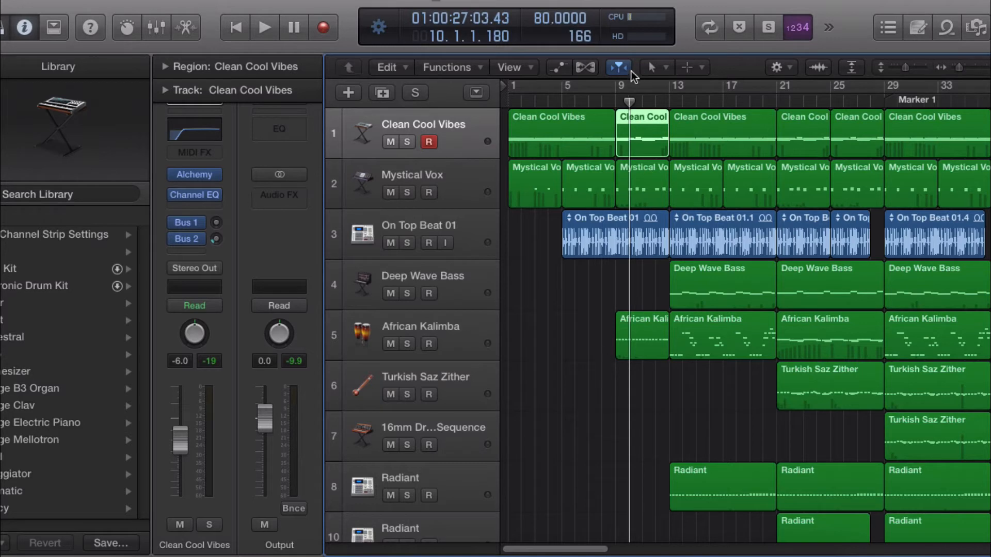
{"action": "left_click_drag", "start_coordinate": [628, 102], "coordinate": [616, 102]}
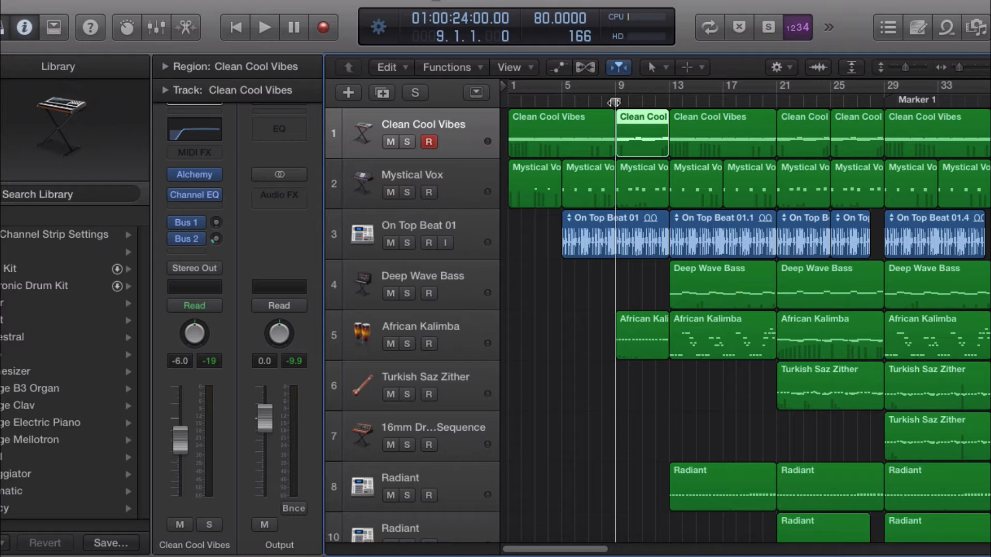
{"action": "left_click_drag", "start_coordinate": [615, 102], "coordinate": [651, 116]}
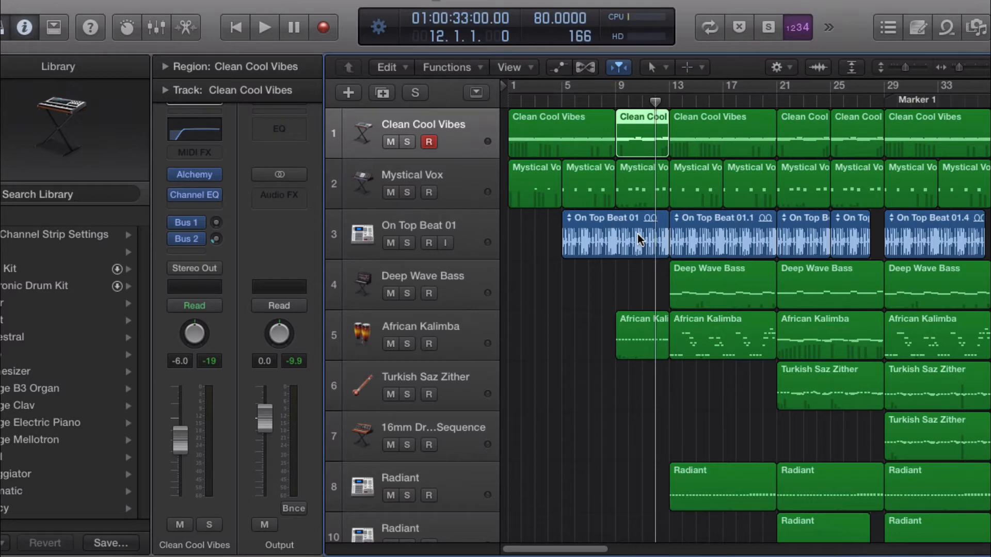
Step: Open the African Kalimba region at bar 13 in the Piano Roll, loop-play it and stop, then close the editor
{"action": "double_click", "coordinate": [717, 351]}
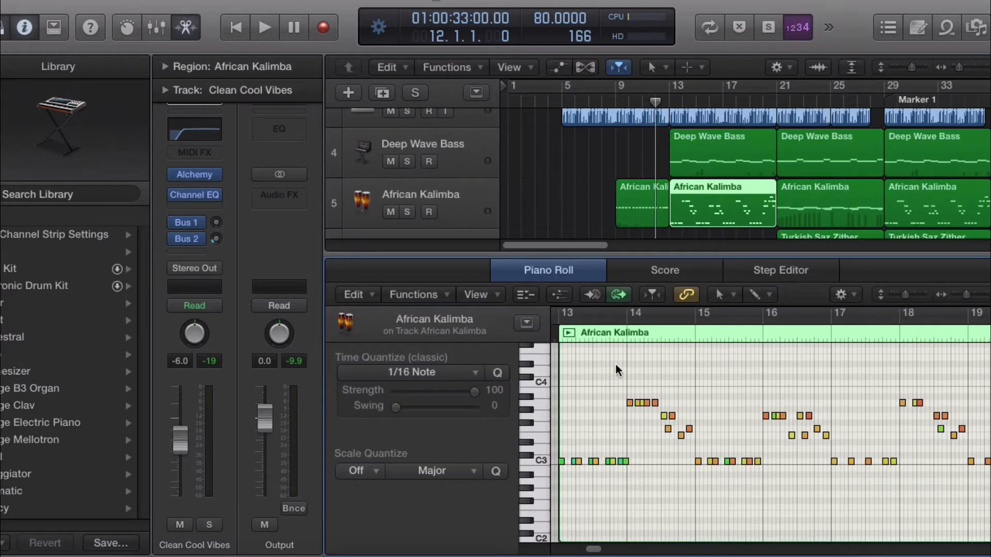
{"action": "left_click", "coordinate": [571, 332]}
{"action": "left_click", "coordinate": [571, 331]}
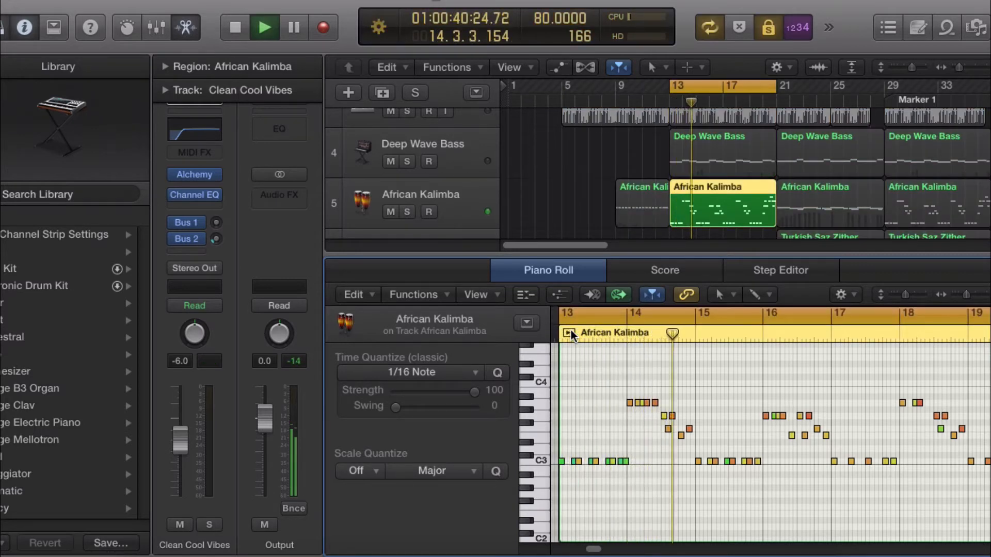
{"action": "left_click", "coordinate": [568, 334]}
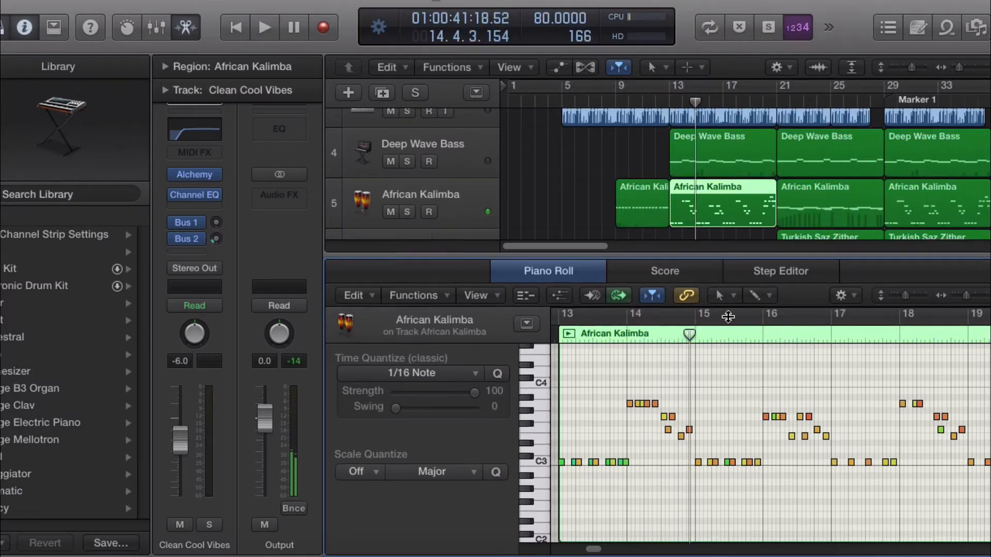
{"action": "key", "text": "e"}
{"action": "scroll", "coordinate": [753, 394], "scroll_direction": "up", "scroll_amount": 3}
{"action": "scroll", "coordinate": [753, 390], "scroll_direction": "up", "scroll_amount": 2}
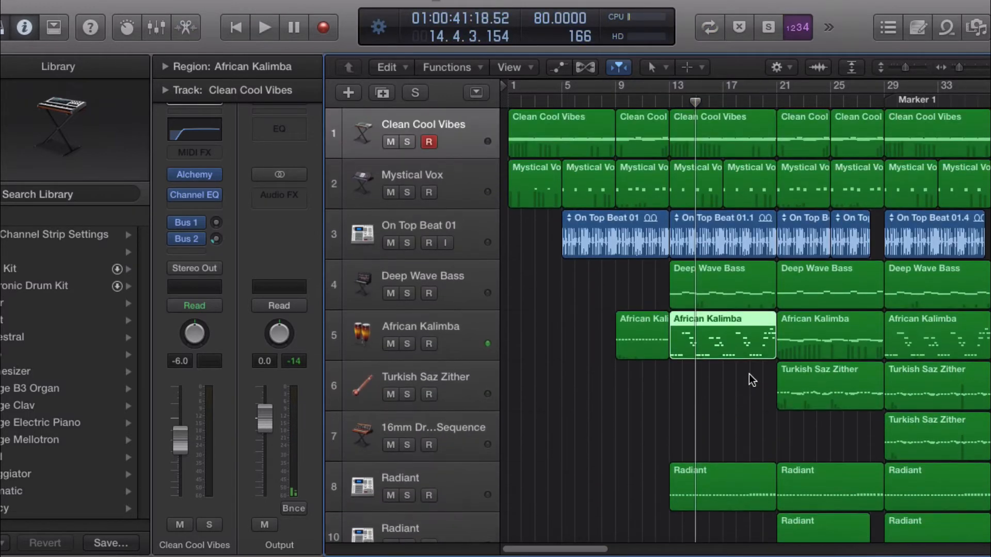
Step: Solo the Clean Cool Vibes and Mystical Vox tracks and start playback
{"action": "left_click", "coordinate": [407, 141]}
{"action": "left_click", "coordinate": [407, 192]}
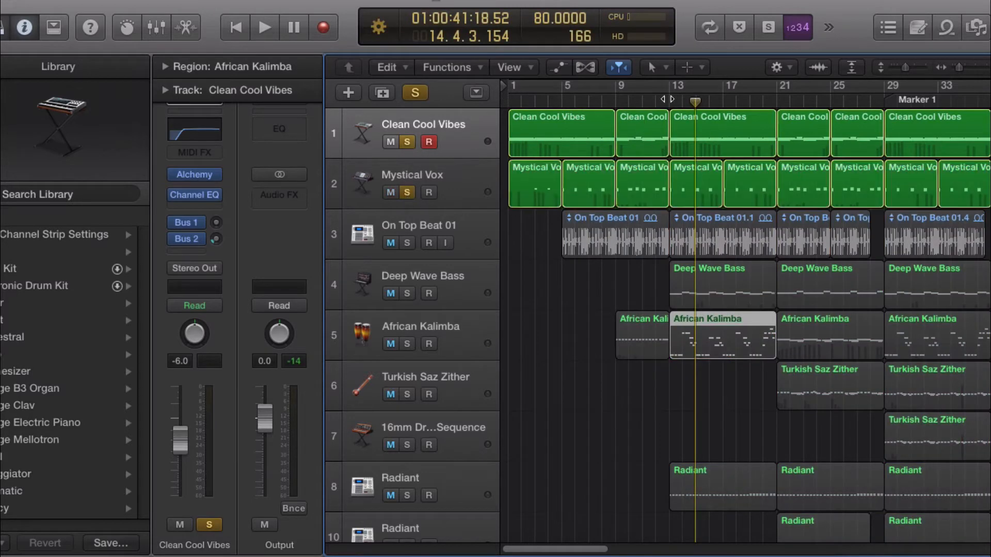
{"action": "key", "text": "space"}
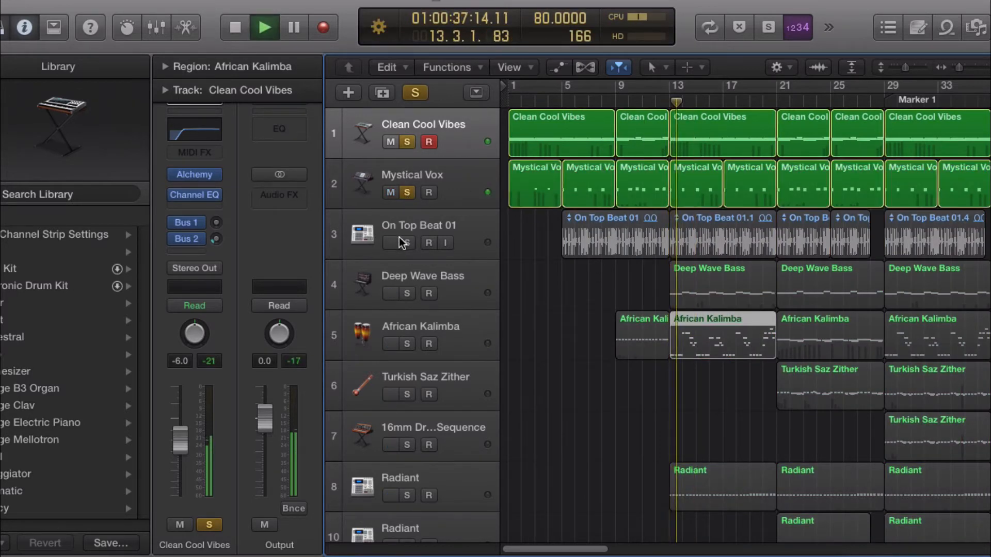
Step: Also solo On Top Beat 01, Deep Wave Bass, African Kalimba and Radiant, then unsolo the top five tracks
{"action": "left_click", "coordinate": [405, 242]}
{"action": "left_click", "coordinate": [407, 293]}
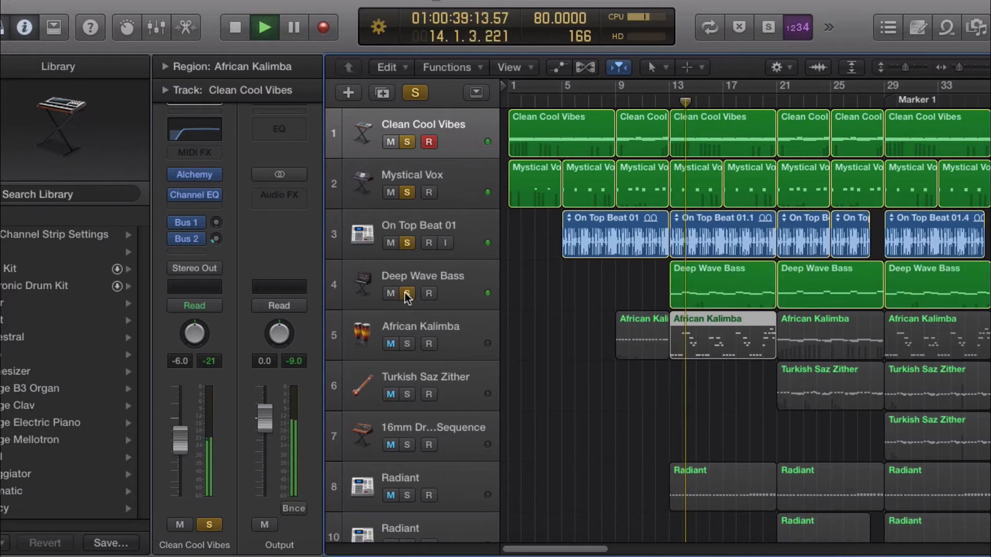
{"action": "left_click", "coordinate": [408, 344]}
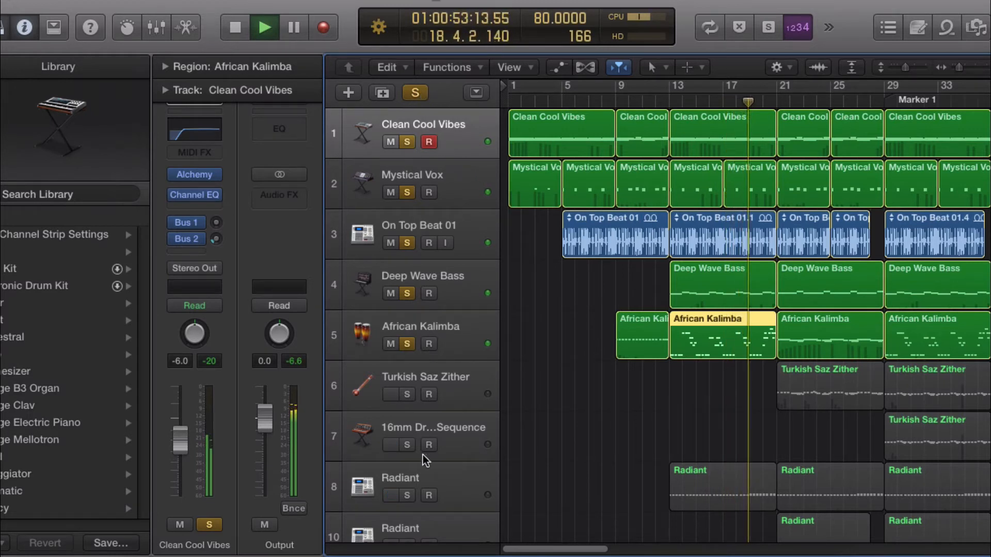
{"action": "left_click", "coordinate": [408, 495]}
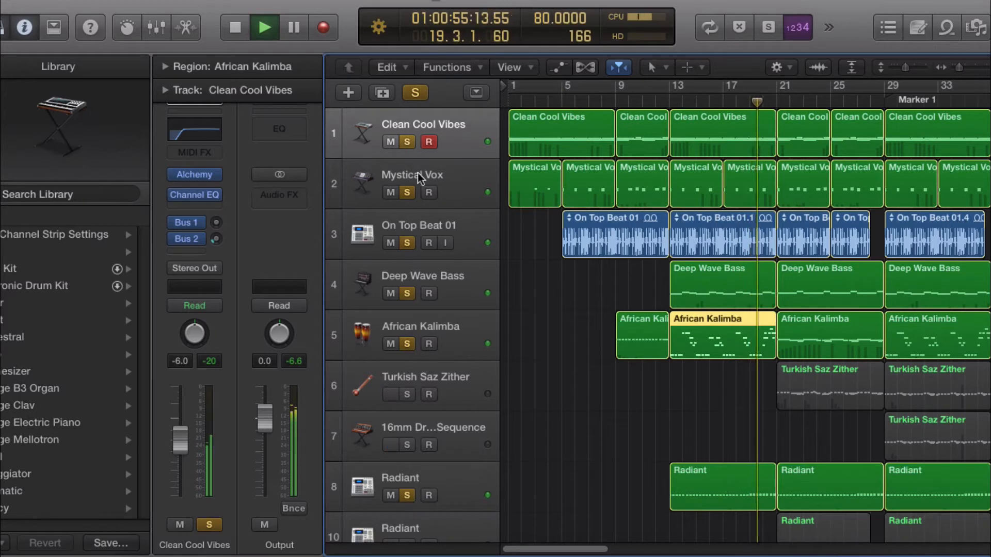
{"action": "left_click_drag", "start_coordinate": [408, 142], "coordinate": [408, 360]}
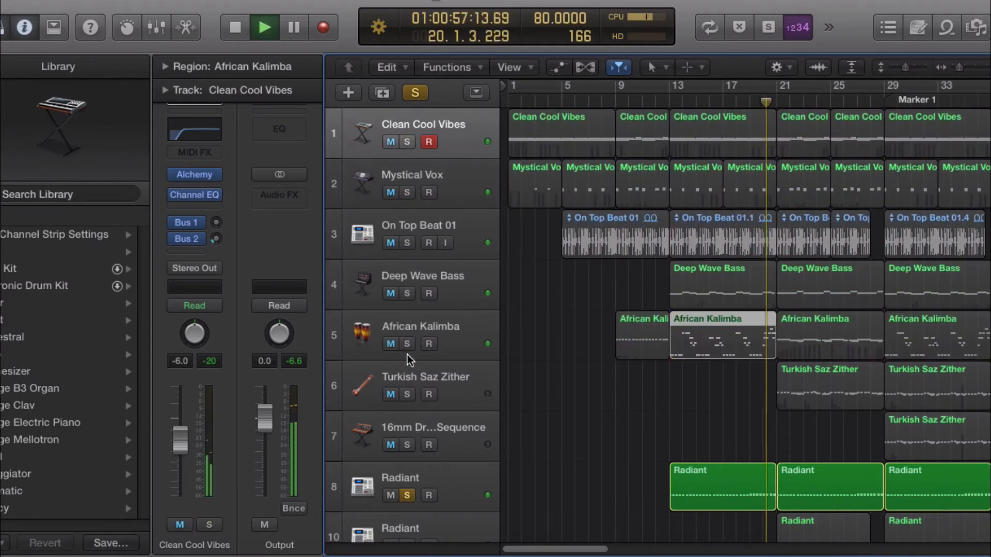
Step: Restart playback from bar 13, then stop it and turn off all solos
{"action": "left_click", "coordinate": [669, 103]}
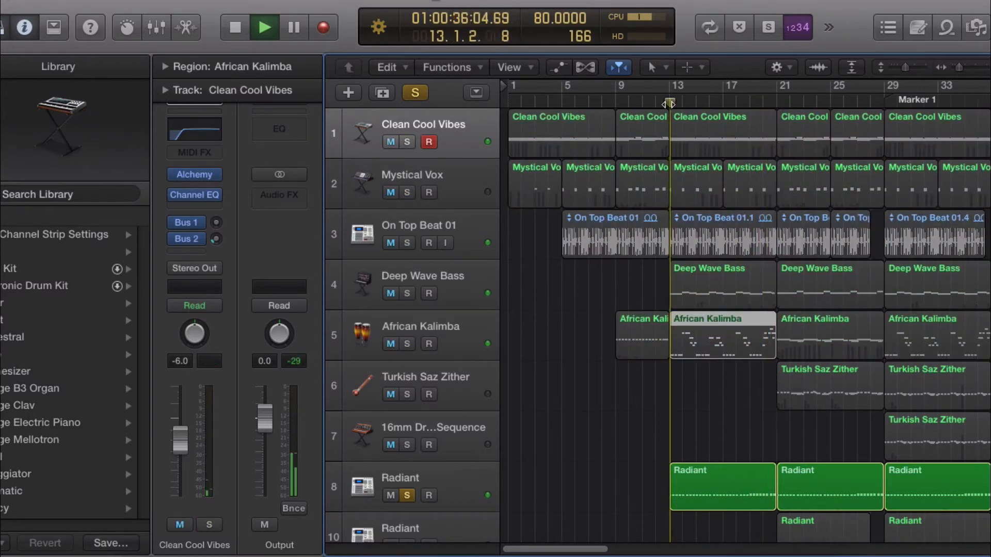
{"action": "key", "text": "space"}
{"action": "left_click", "coordinate": [415, 92]}
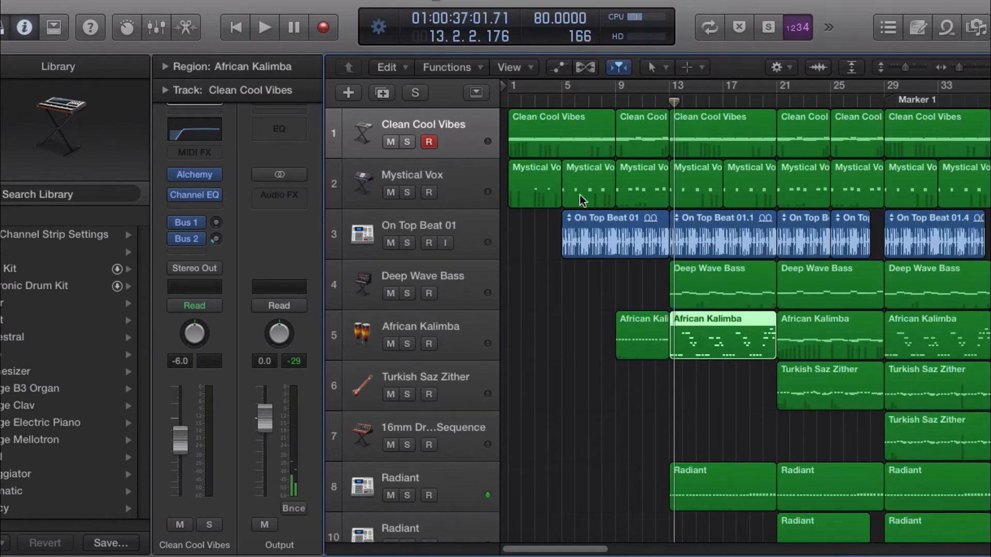
Step: Open the Radiant region at bar 13 in the Piano Roll and select individual notes along its pattern
{"action": "double_click", "coordinate": [715, 484]}
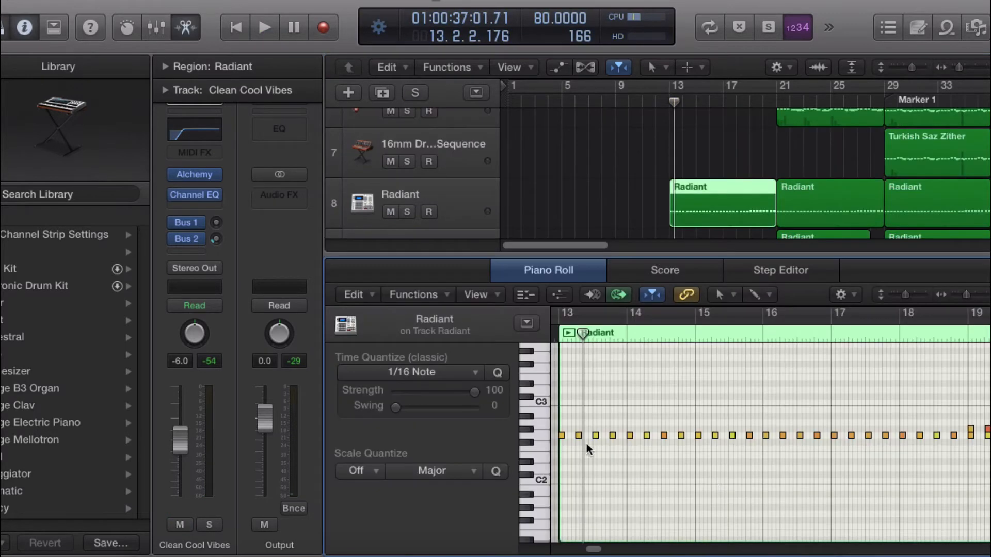
{"action": "left_click", "coordinate": [595, 436]}
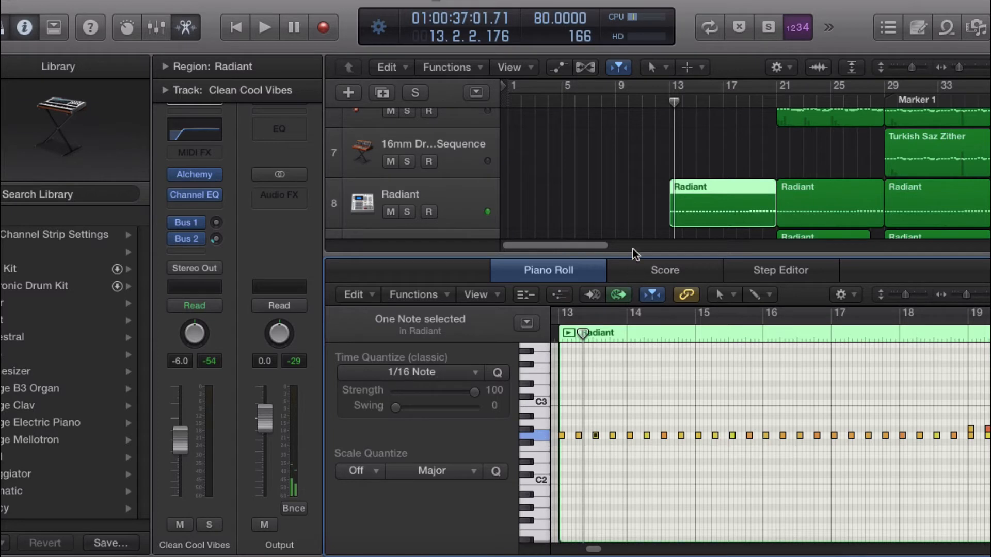
{"action": "left_click", "coordinate": [466, 204]}
{"action": "mouse_move", "coordinate": [214, 178]}
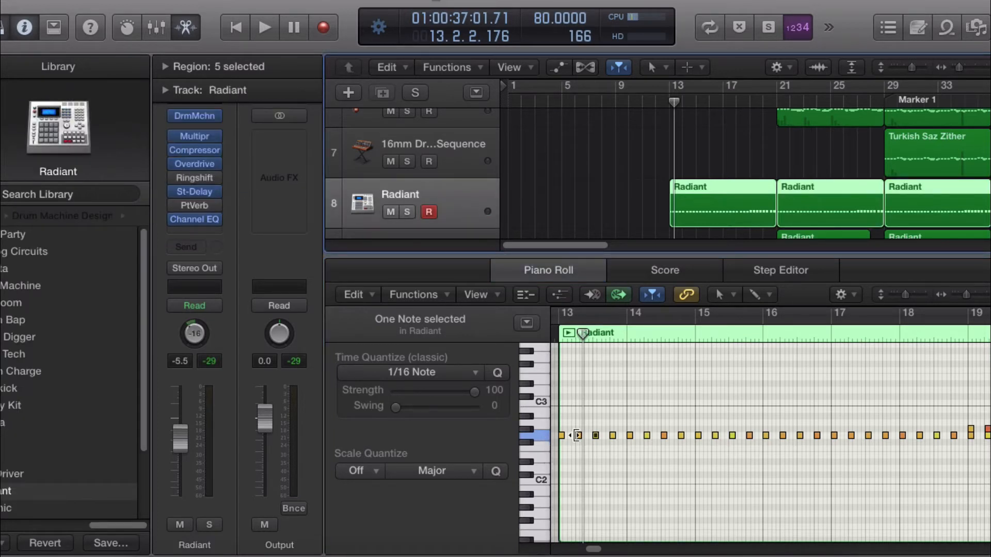
{"action": "left_click", "coordinate": [733, 435]}
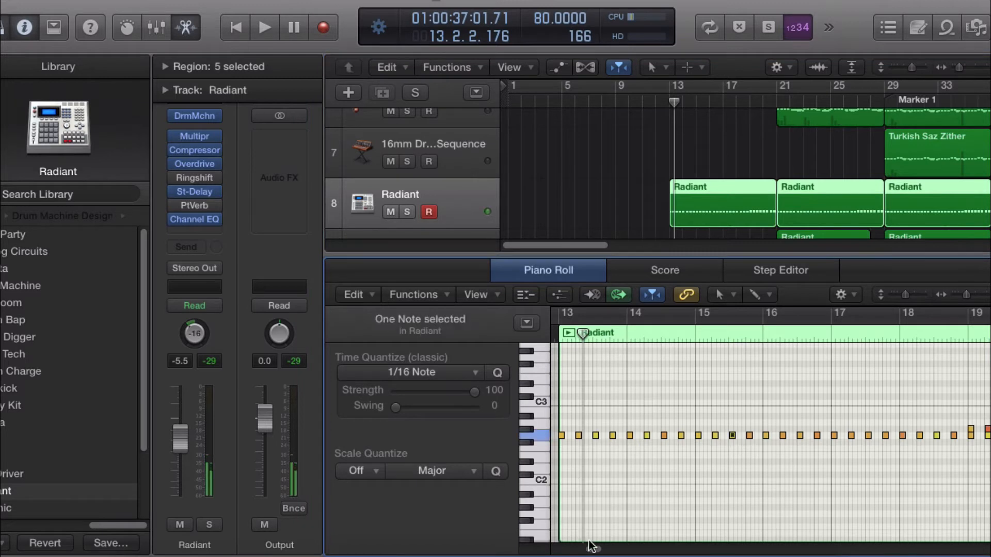
{"action": "left_click_drag", "start_coordinate": [592, 549], "coordinate": [600, 549]}
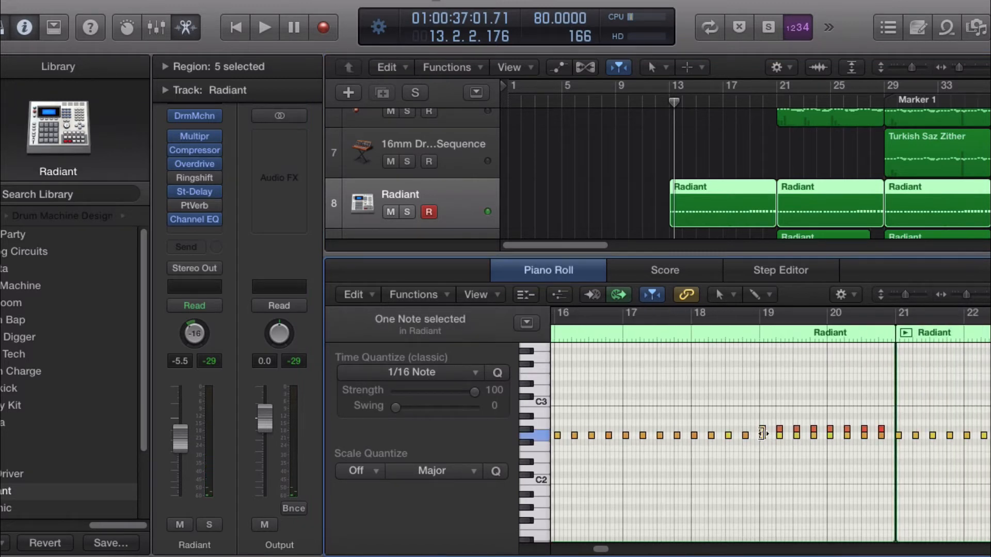
{"action": "left_click", "coordinate": [830, 429]}
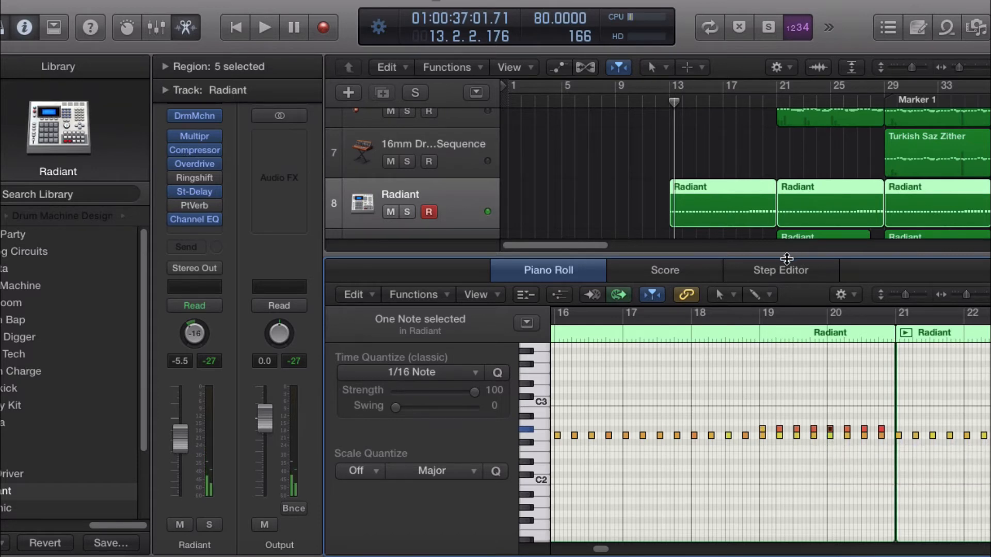
Step: Close the editor and play the project from bar 11
{"action": "key", "text": "e"}
{"action": "scroll", "coordinate": [722, 432], "scroll_direction": "up", "scroll_amount": 5}
{"action": "left_click", "coordinate": [650, 99]}
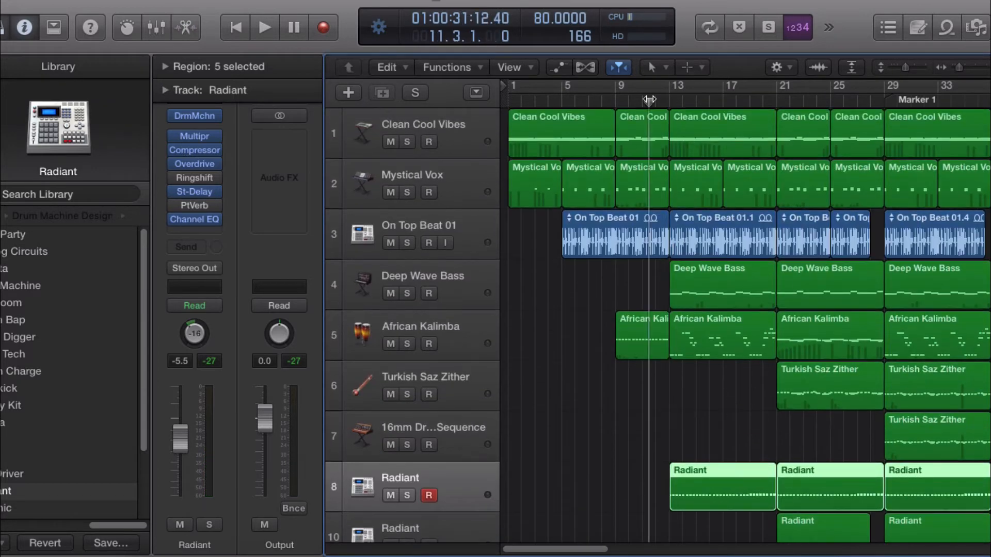
{"action": "key", "text": "space"}
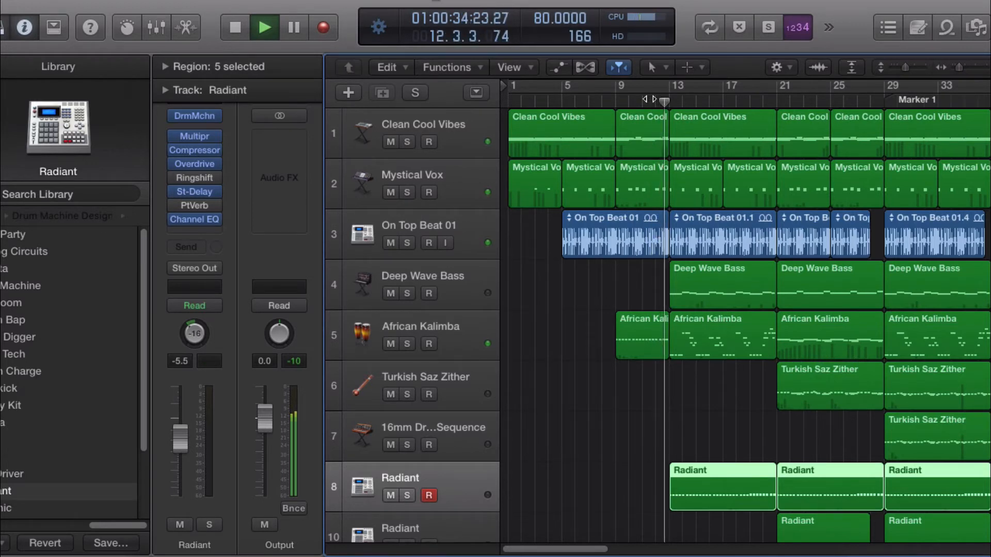
Step: Dismiss the System Overload alert and stop playback
{"action": "key", "text": "XF86AudioRaiseVolume"}
{"action": "key", "text": "XF86AudioRaiseVolume"}
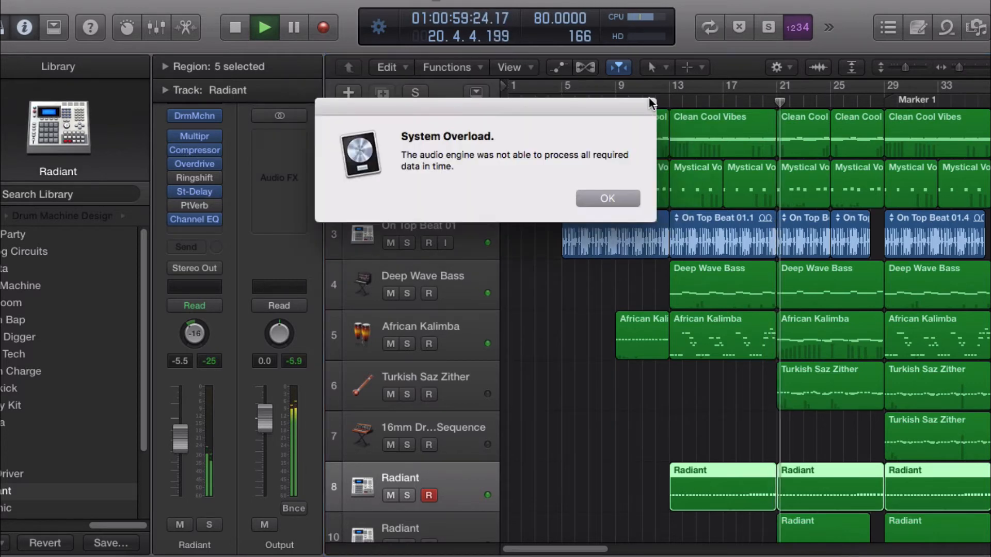
{"action": "left_click", "coordinate": [603, 198]}
{"action": "key", "text": "space"}
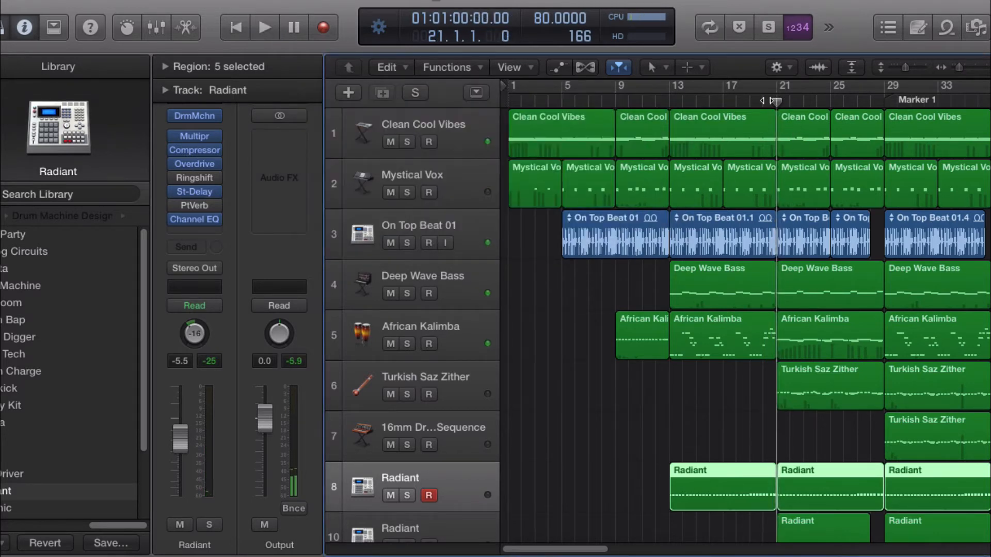
Step: Move the playhead to bar 19, open the African Kalimba bar 13 region in the Piano Roll, then close it
{"action": "left_click", "coordinate": [747, 98]}
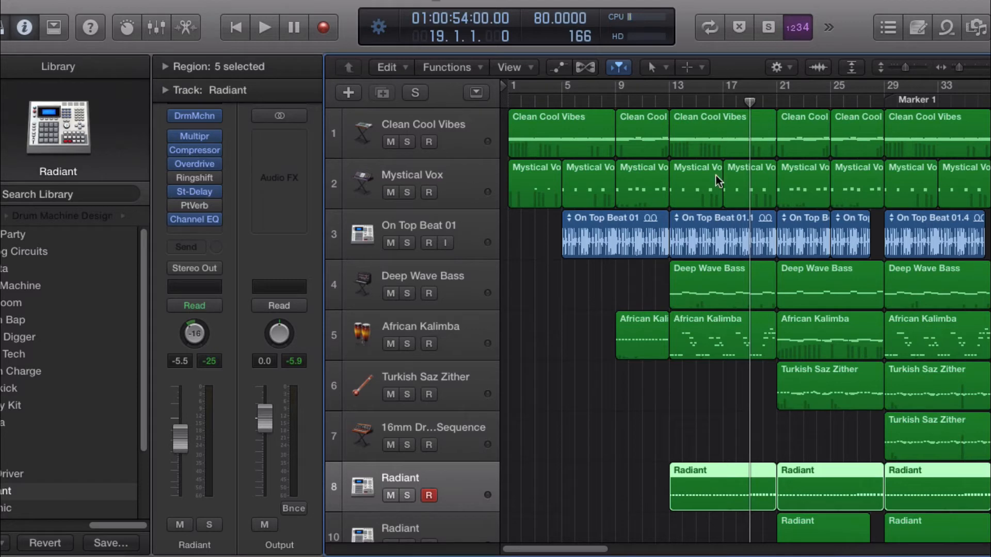
{"action": "double_click", "coordinate": [742, 331]}
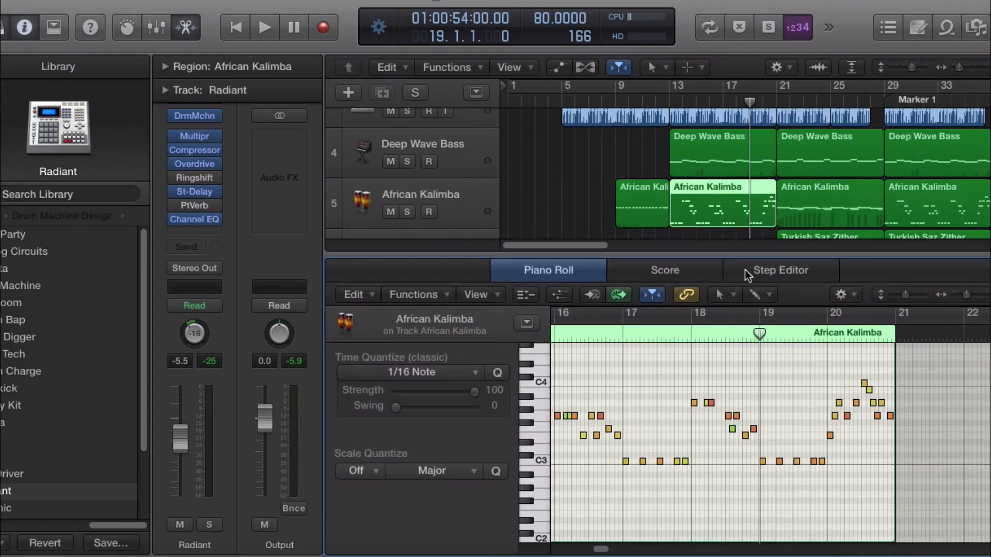
{"action": "key", "text": "e"}
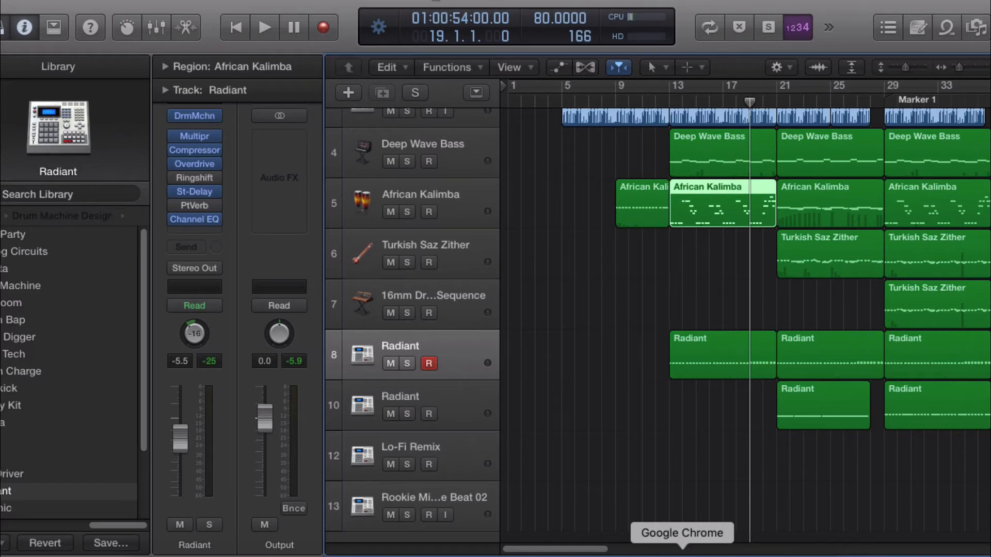
{"action": "scroll", "coordinate": [648, 403], "scroll_direction": "up", "scroll_amount": 3}
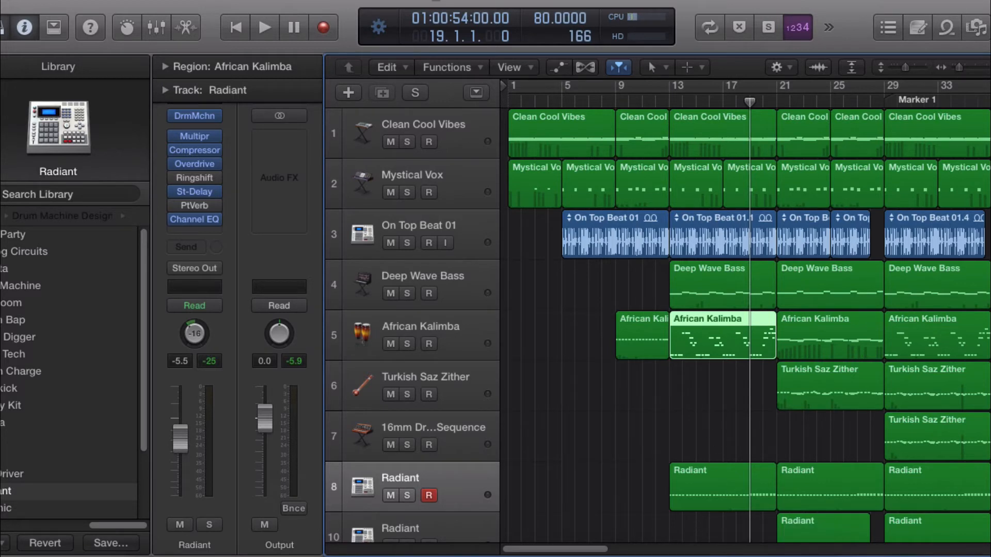
{"action": "right_click", "coordinate": [696, 556]}
{"action": "left_click", "coordinate": [696, 556]}
{"action": "left_click", "coordinate": [417, 0]}
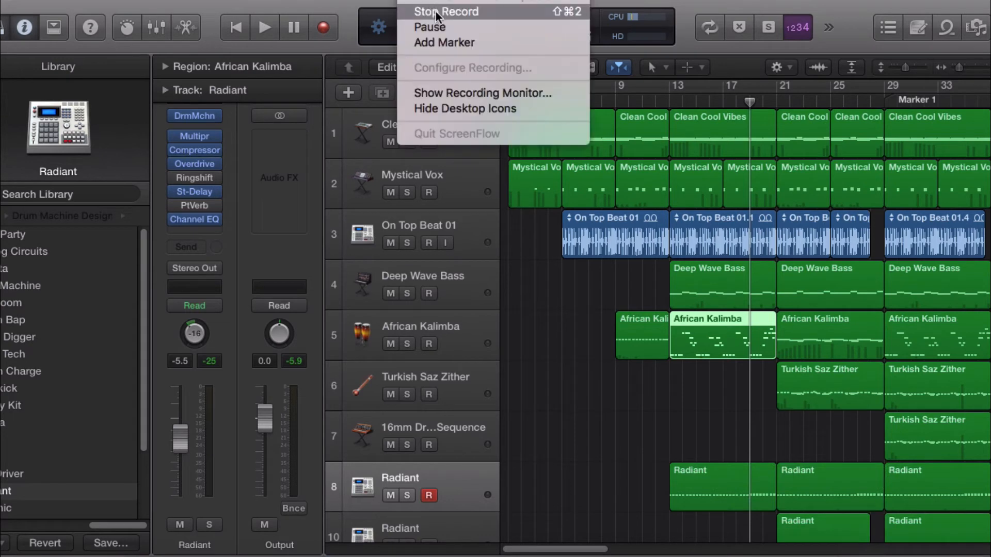
{"action": "left_click", "coordinate": [435, 29]}
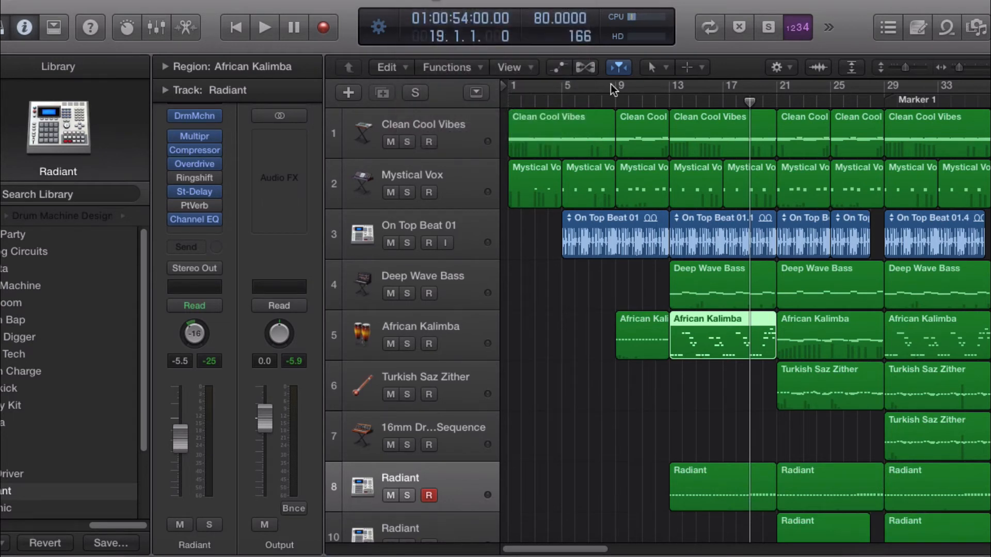
Step: Move the playhead to bar 13, deselect all regions and drag the playhead back toward bar 9
{"action": "left_click", "coordinate": [669, 99]}
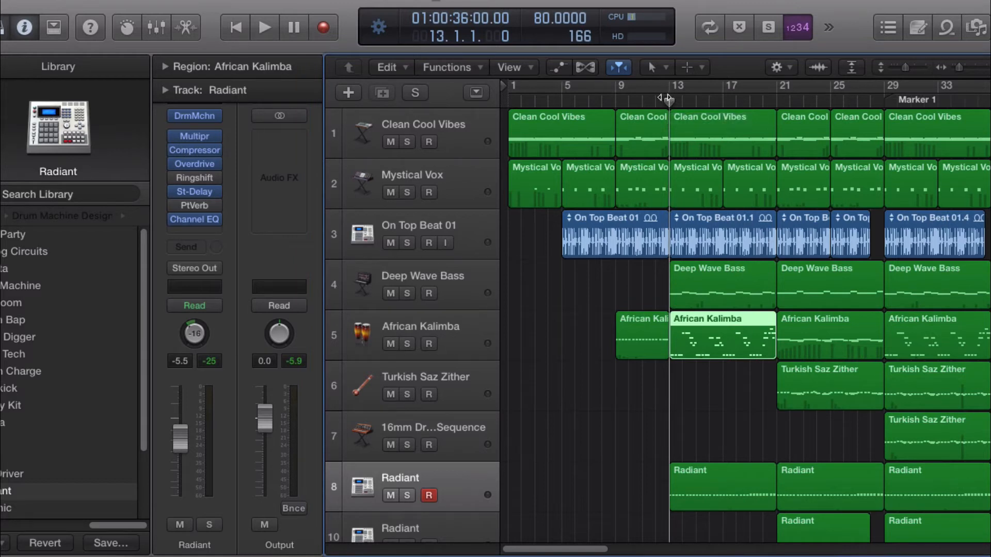
{"action": "left_click", "coordinate": [745, 376]}
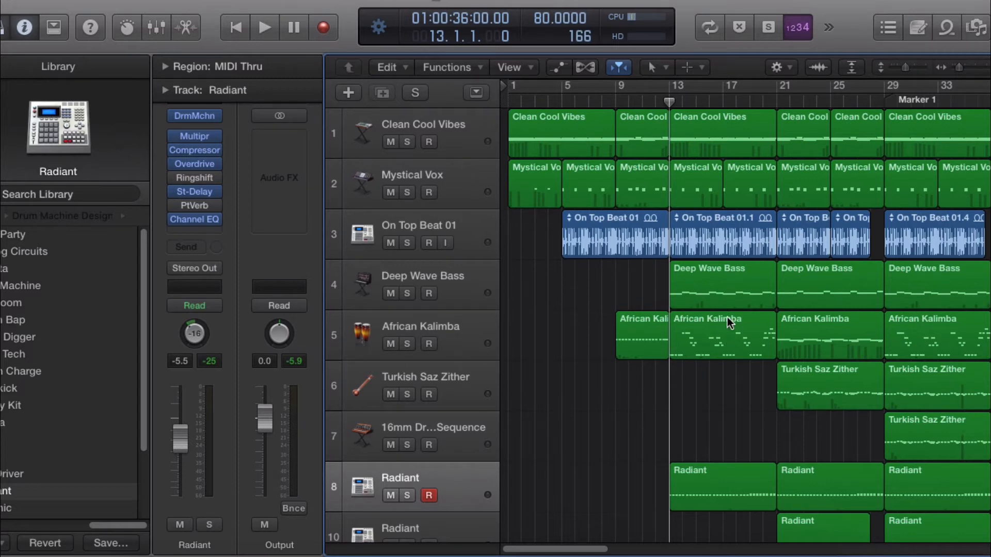
{"action": "left_click_drag", "start_coordinate": [669, 102], "coordinate": [611, 109]}
Step: Play and stop the project, then select the Deep Wave Bass track
{"action": "key", "text": "space"}
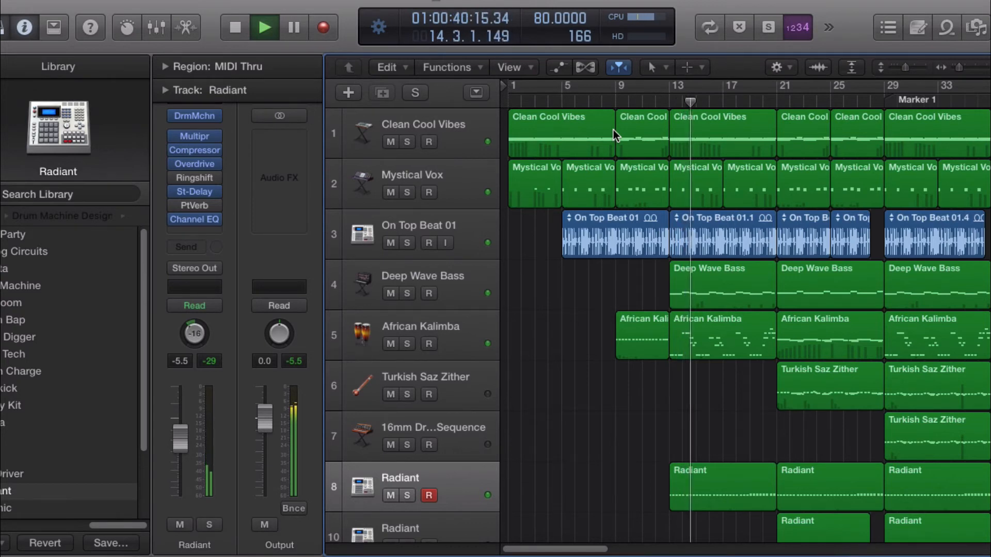
{"action": "key", "text": "space"}
{"action": "left_click", "coordinate": [421, 298]}
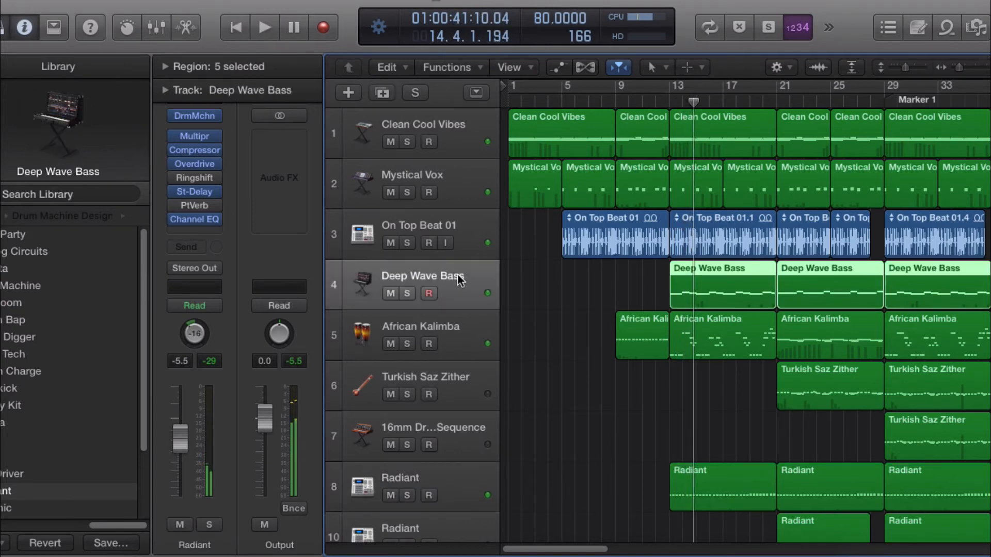
Step: Scroll through the arrangement toward later bars and set the playhead at bar 20
{"action": "scroll", "coordinate": [82, 328], "scroll_direction": "down", "scroll_amount": 5}
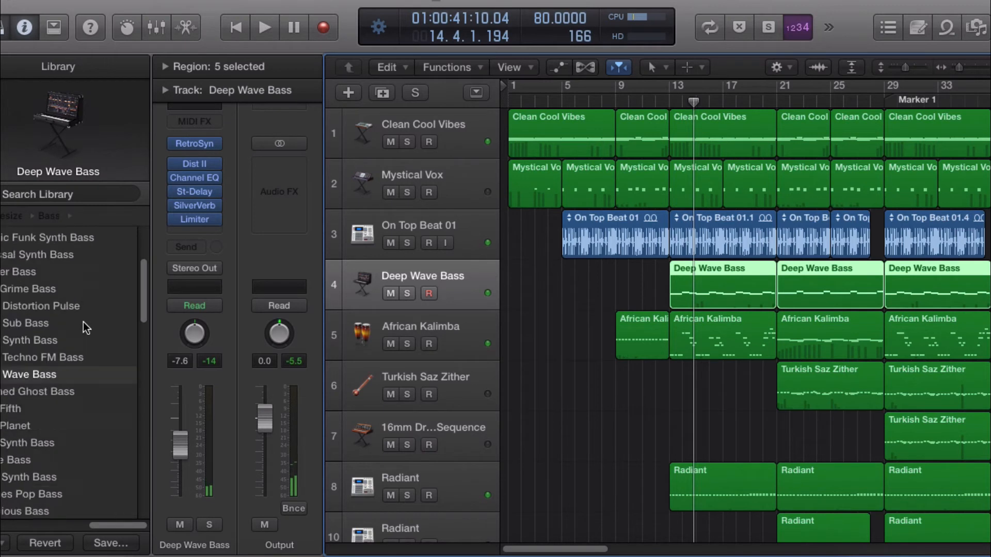
{"action": "scroll", "coordinate": [83, 322], "scroll_direction": "up", "scroll_amount": 1}
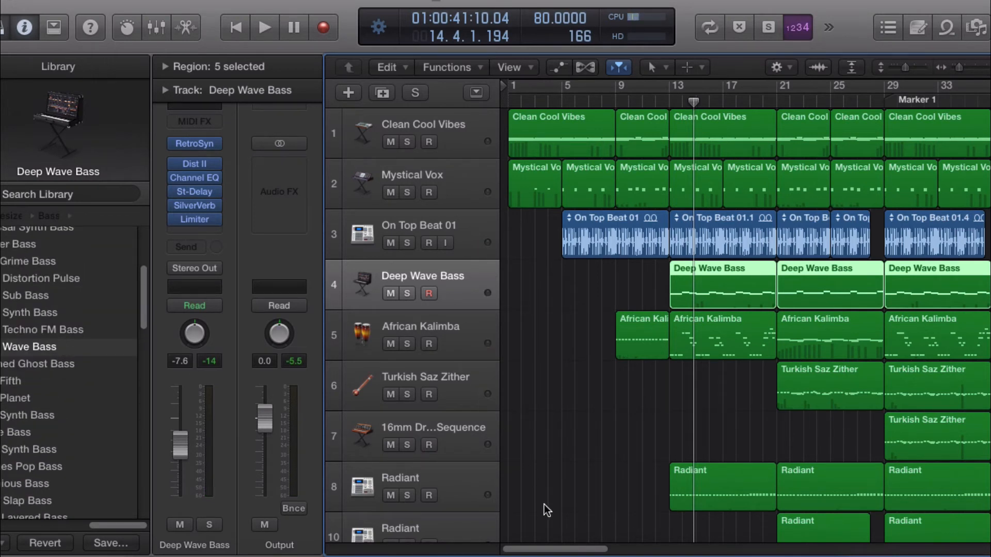
{"action": "left_click_drag", "start_coordinate": [553, 548], "coordinate": [591, 548]}
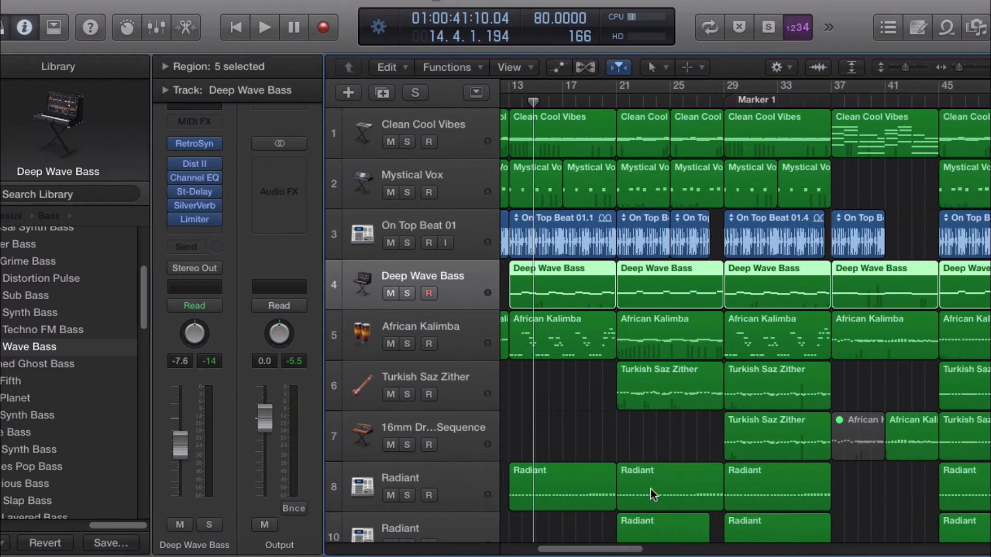
{"action": "left_click", "coordinate": [603, 102]}
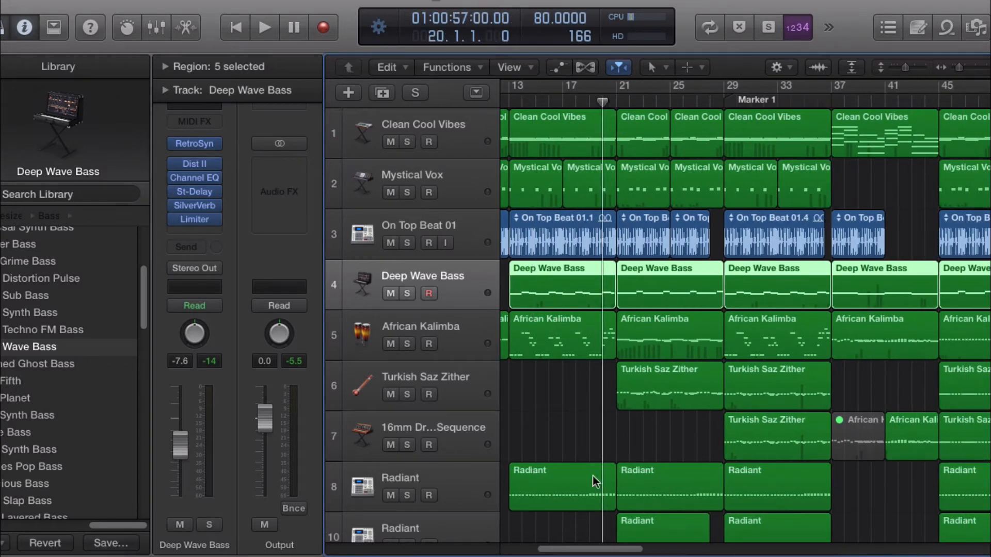
{"action": "left_click_drag", "start_coordinate": [620, 548], "coordinate": [585, 547]}
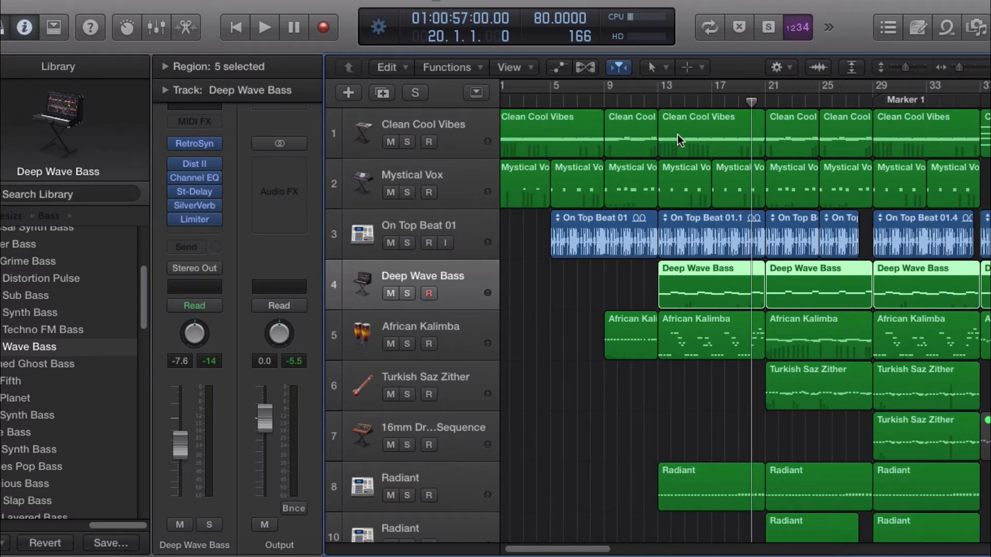
Step: Set a cycle area over bars 9 to 13, then switch cycle off with the playhead at bar 21
{"action": "left_click", "coordinate": [660, 98]}
{"action": "mouse_move", "coordinate": [660, 98]}
{"action": "left_mouse_down"}
{"action": "mouse_move", "coordinate": [754, 101]}
{"action": "mouse_move", "coordinate": [765, 103]}
{"action": "mouse_move", "coordinate": [660, 106]}
{"action": "mouse_move", "coordinate": [816, 127]}
{"action": "mouse_move", "coordinate": [607, 103]}
{"action": "mouse_move", "coordinate": [613, 94]}
{"action": "mouse_move", "coordinate": [653, 93]}
{"action": "mouse_move", "coordinate": [615, 93]}
{"action": "mouse_move", "coordinate": [707, 92]}
{"action": "mouse_move", "coordinate": [658, 93]}
{"action": "left_mouse_up"}
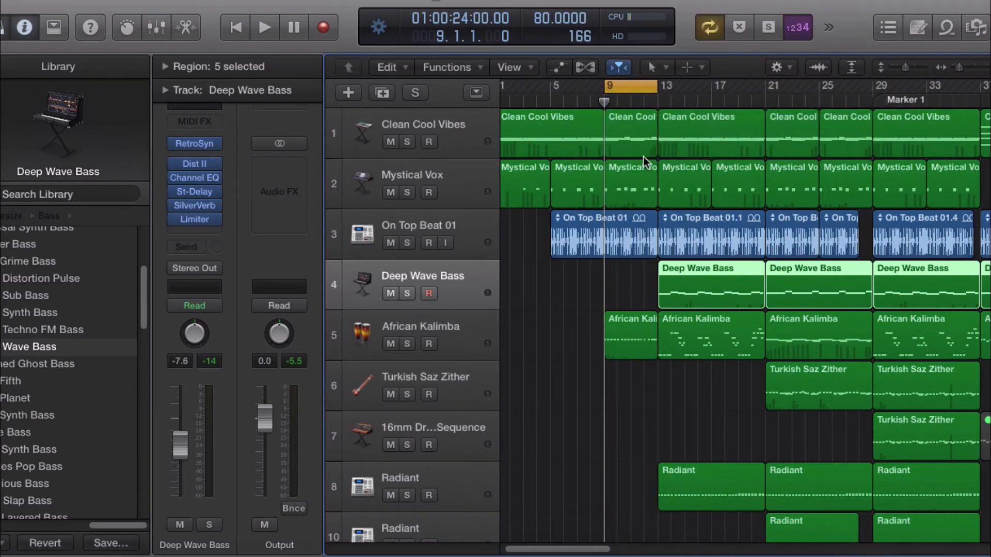
{"action": "left_click", "coordinate": [767, 99]}
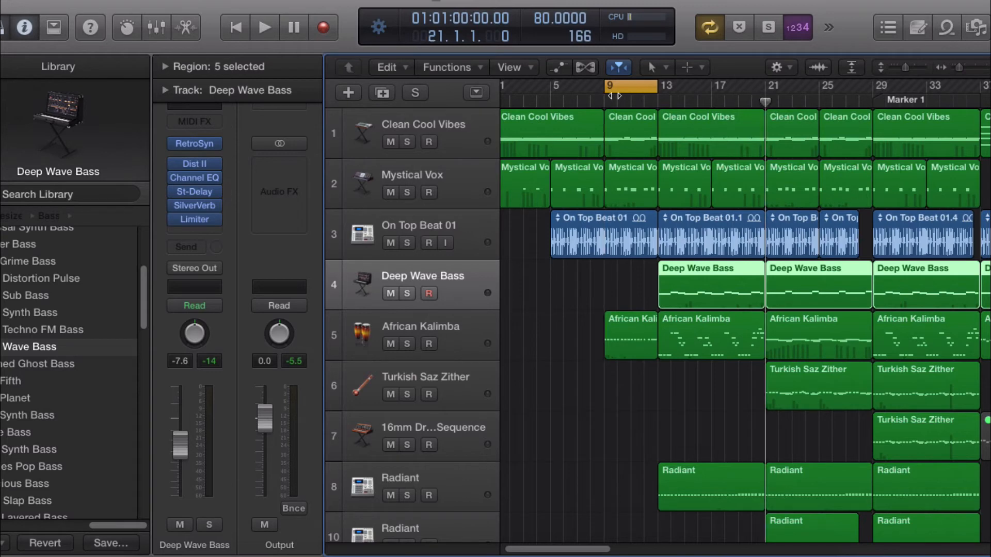
{"action": "key", "text": "c"}
Step: Open the African Kalimba region at bar 21 in the Piano Roll, scroll through its notes, then close the editor
{"action": "scroll", "coordinate": [764, 227], "scroll_direction": "down", "scroll_amount": 3}
{"action": "scroll", "coordinate": [785, 251], "scroll_direction": "up", "scroll_amount": 2}
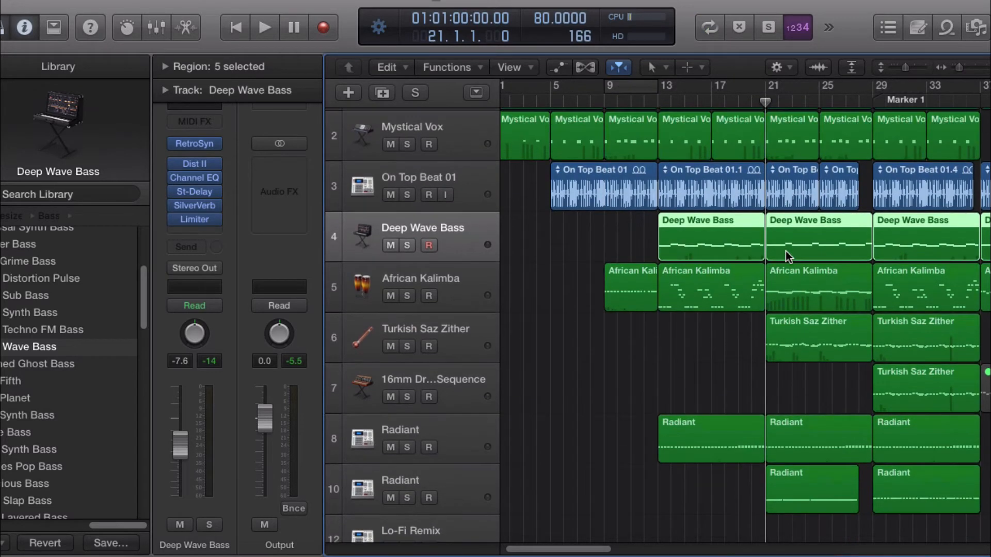
{"action": "double_click", "coordinate": [800, 304]}
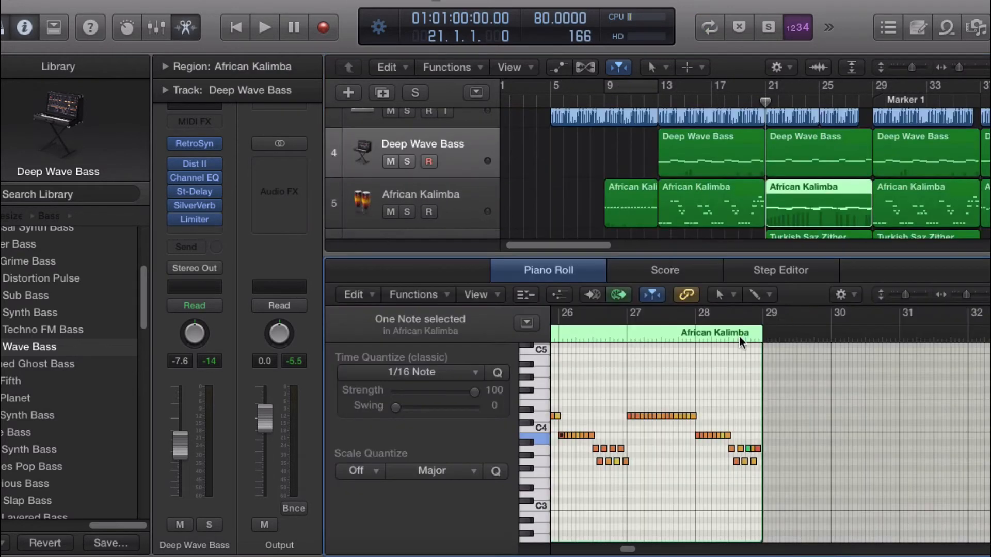
{"action": "left_click_drag", "start_coordinate": [634, 548], "coordinate": [611, 545]}
{"action": "left_click", "coordinate": [653, 332]}
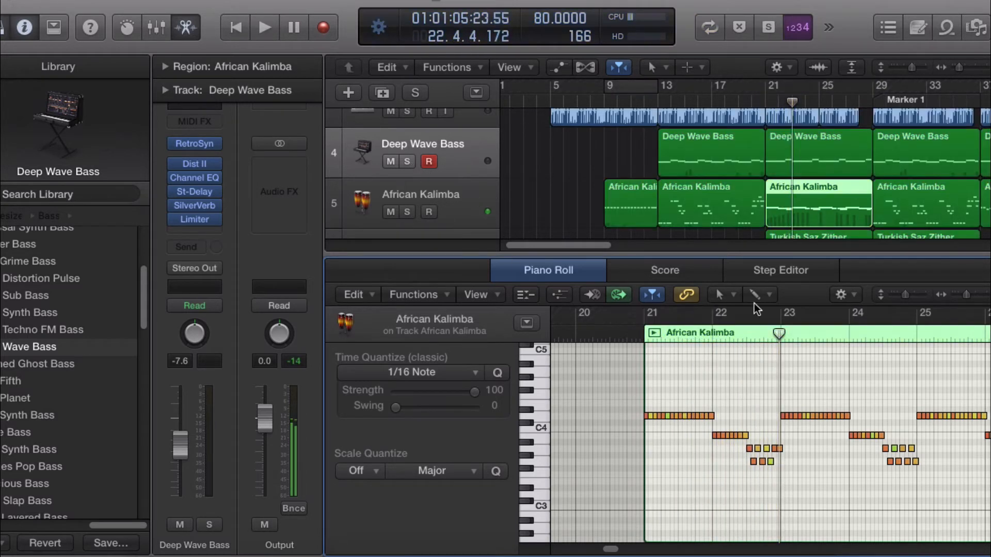
{"action": "left_click", "coordinate": [655, 332]}
{"action": "key", "text": "e"}
{"action": "scroll", "coordinate": [801, 276], "scroll_direction": "up", "scroll_amount": 3}
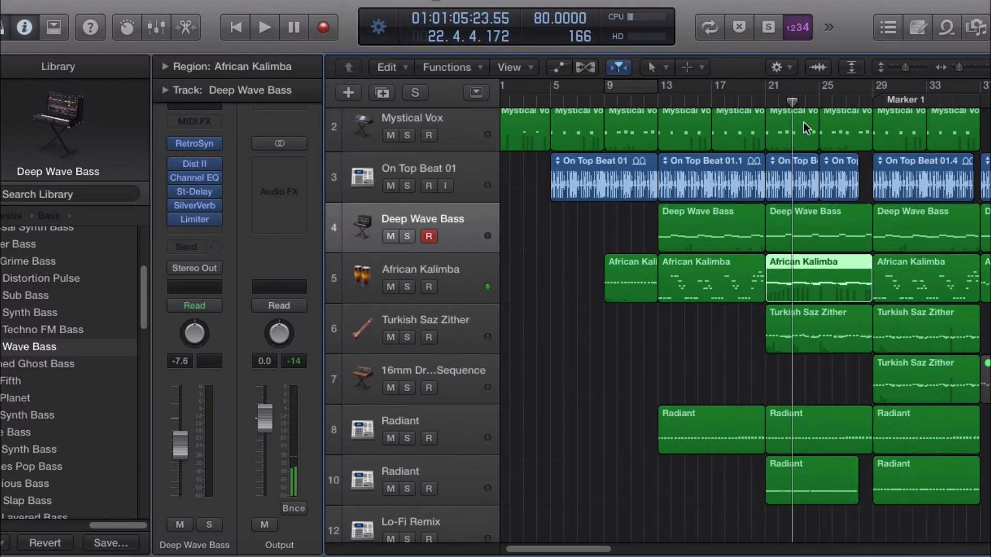
Step: Move the playhead to bar 20 and play the project briefly, raising the volume
{"action": "left_click_drag", "start_coordinate": [793, 99], "coordinate": [760, 103]}
{"action": "key", "text": "space"}
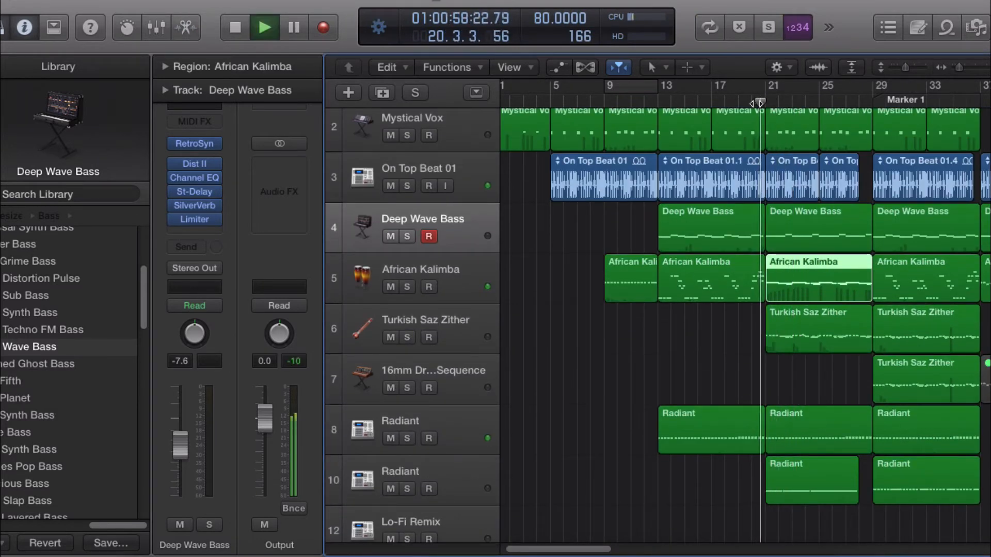
{"action": "key", "text": "XF86AudioRaiseVolume"}
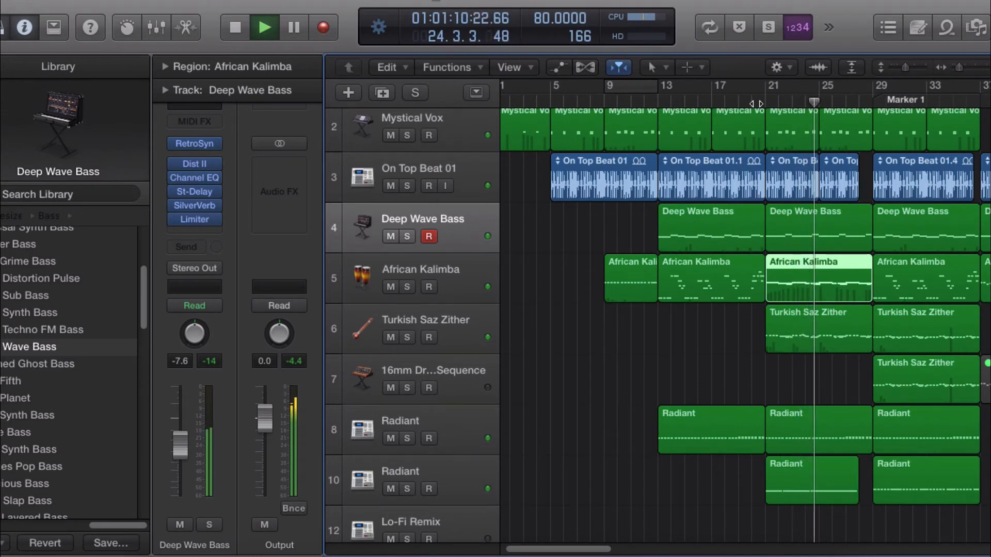
{"action": "key", "text": "space"}
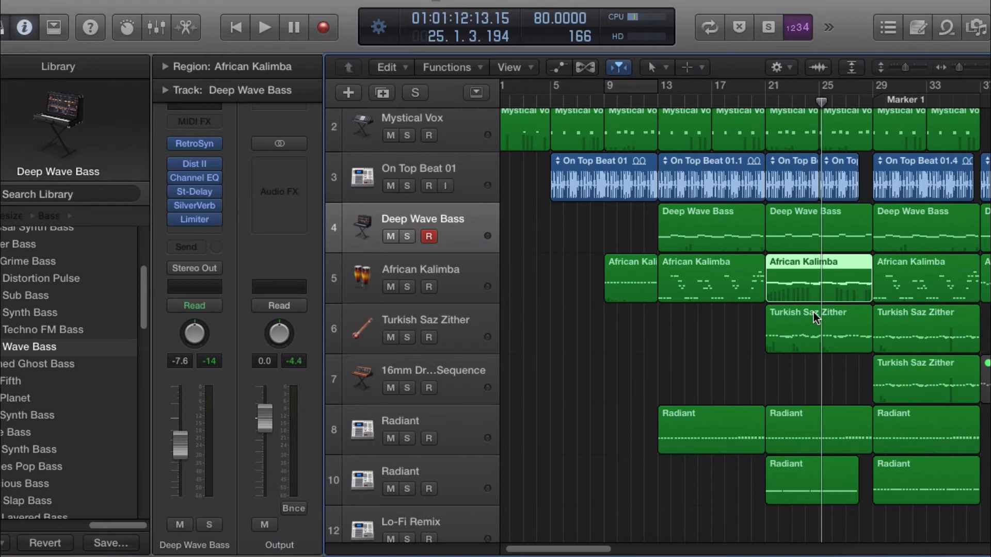
Step: Reposition the playhead to bar 20 and start playback
{"action": "left_click_drag", "start_coordinate": [822, 111], "coordinate": [710, 124]}
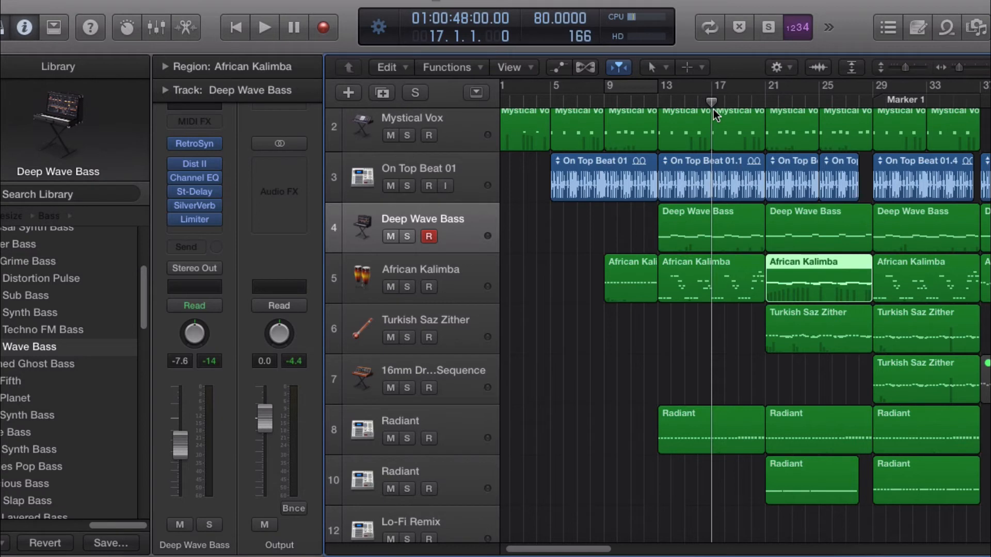
{"action": "left_click_drag", "start_coordinate": [712, 101], "coordinate": [739, 105]}
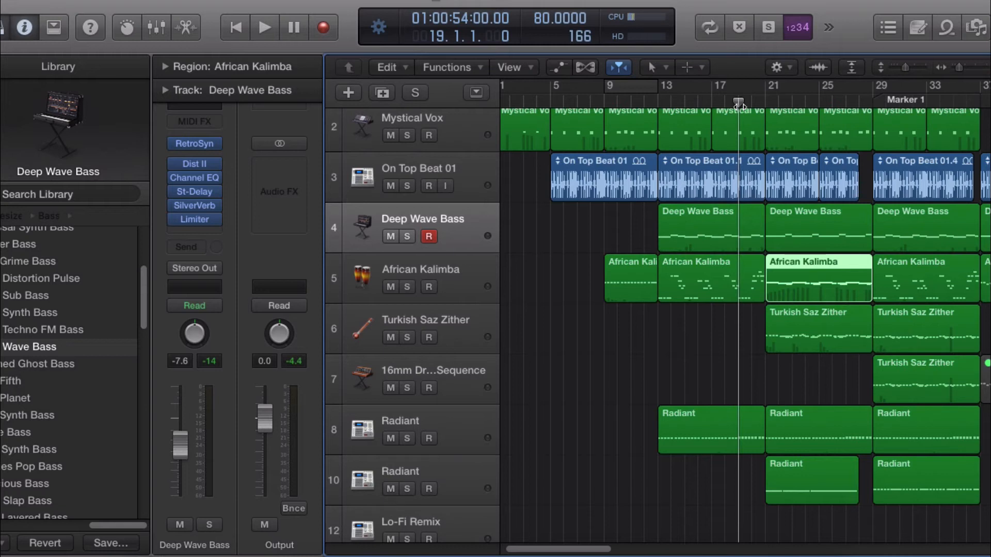
{"action": "left_click_drag", "start_coordinate": [739, 106], "coordinate": [765, 132]}
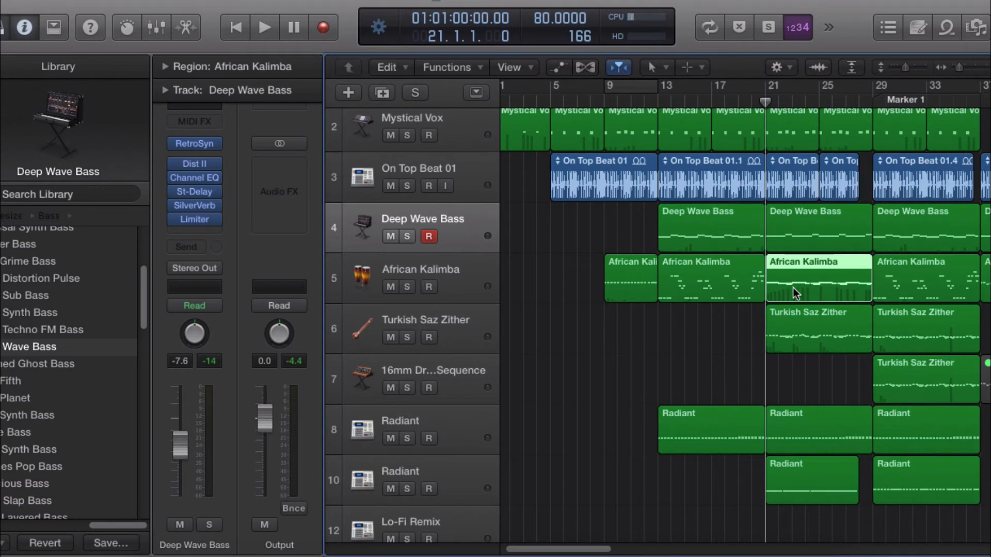
{"action": "left_click_drag", "start_coordinate": [766, 109], "coordinate": [753, 98]}
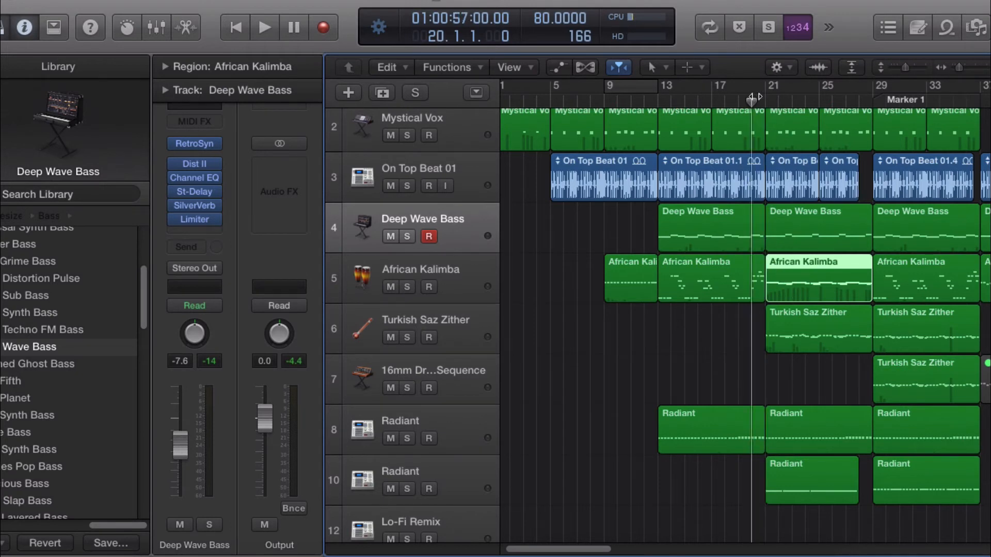
{"action": "key", "text": "space"}
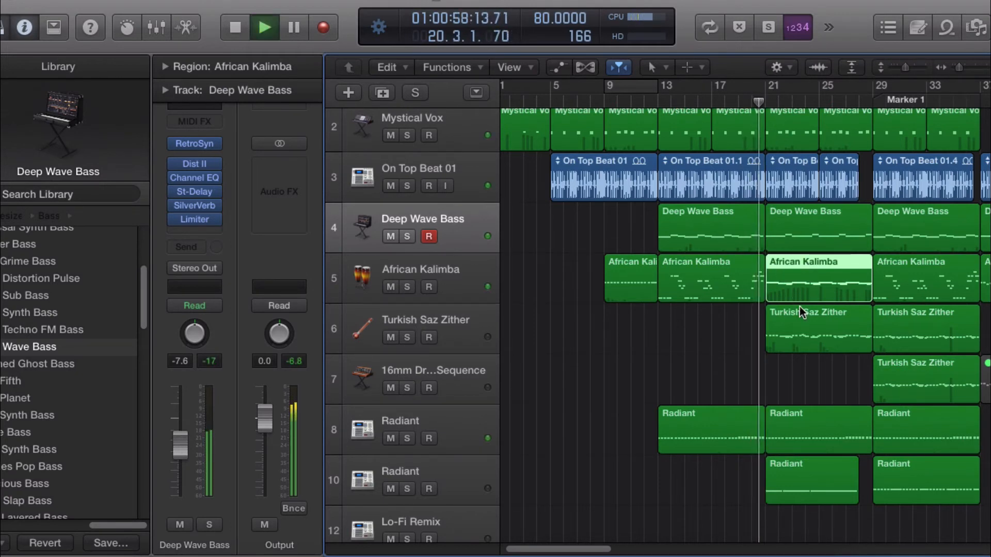
Step: Open the Turkish Saz Zither region at bar 21 in the Piano Roll, select some notes and play the region on its own
{"action": "double_click", "coordinate": [822, 336]}
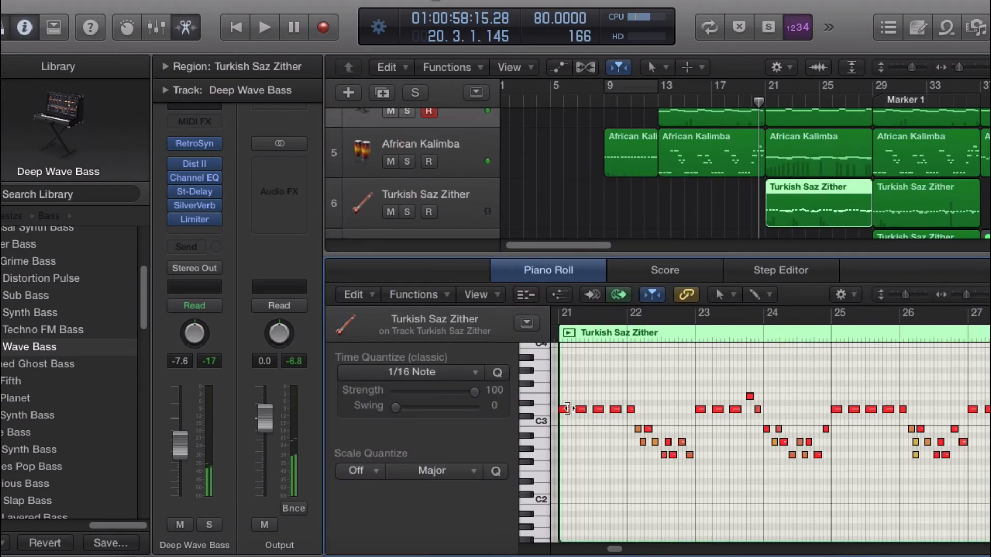
{"action": "left_click", "coordinate": [565, 410]}
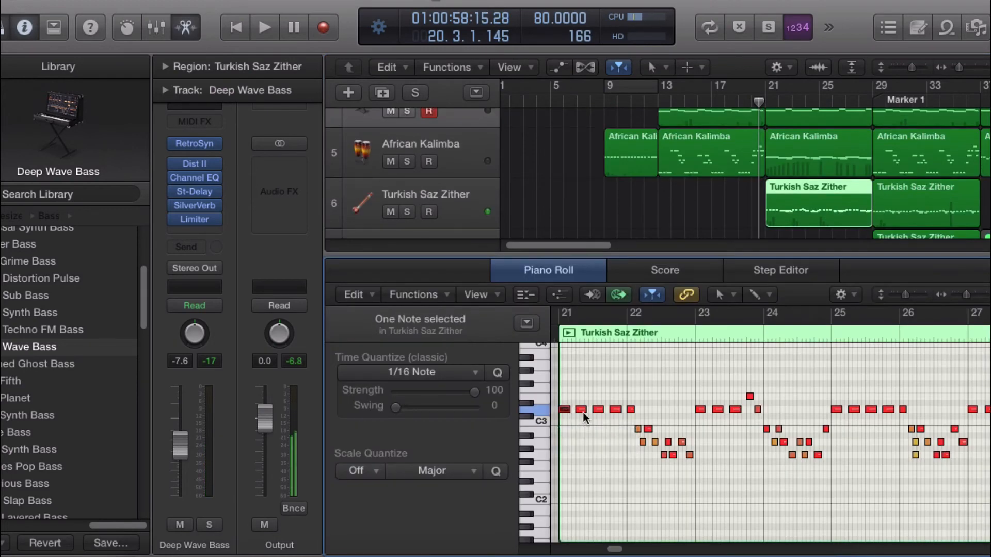
{"action": "left_click", "coordinate": [599, 410]}
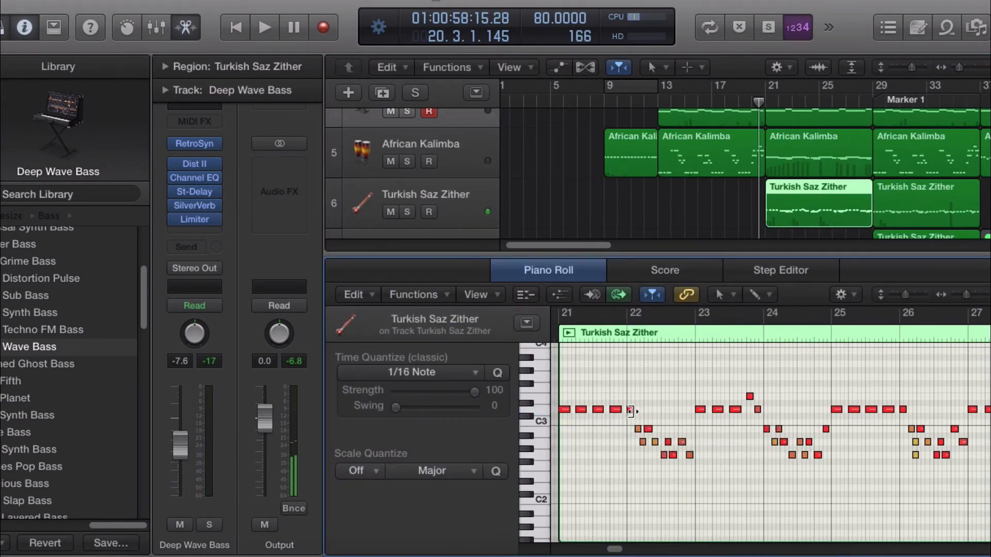
{"action": "left_click", "coordinate": [631, 409]}
{"action": "left_click", "coordinate": [569, 333]}
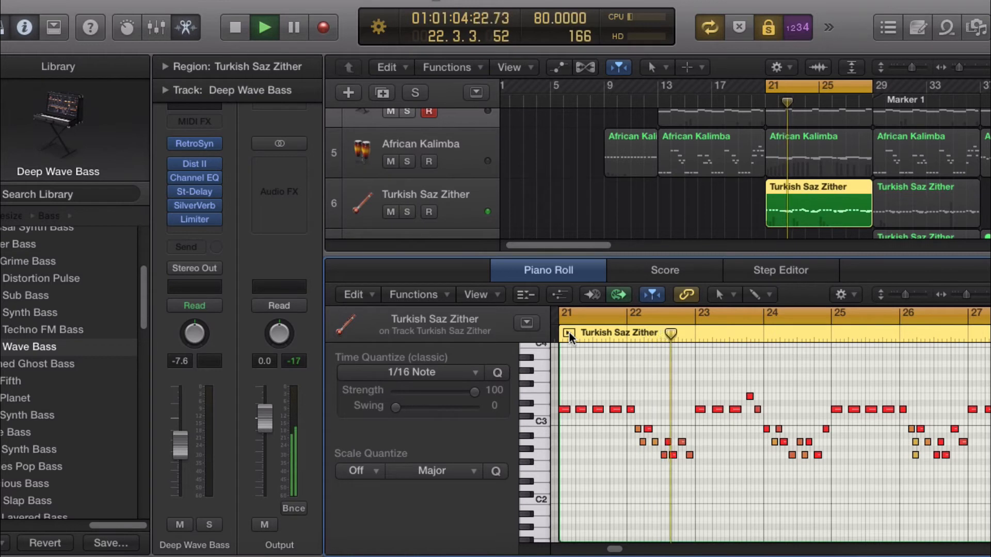
Step: Solo African Kalimba and Turkish Saz Zither, then clear all solos, stop playback and close the Piano Roll
{"action": "left_click", "coordinate": [408, 161]}
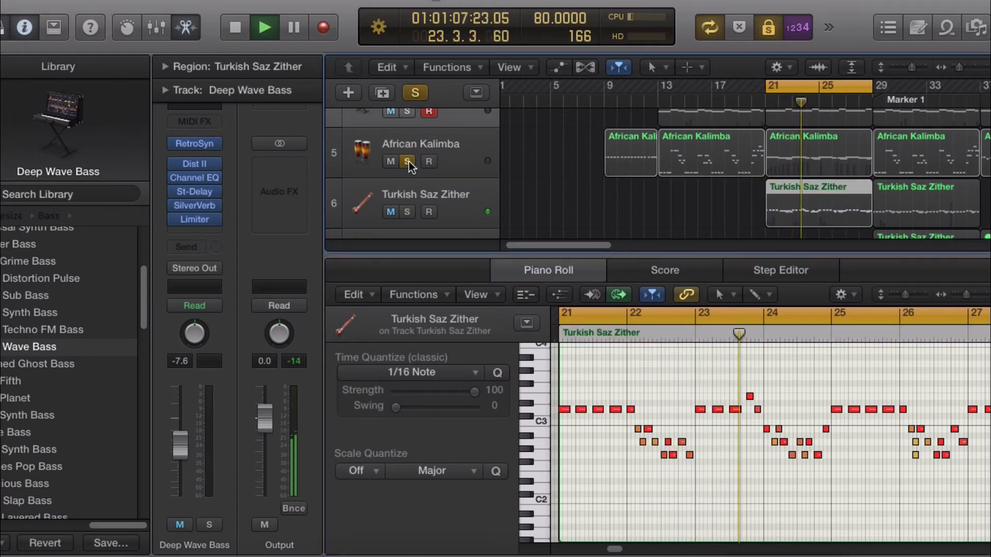
{"action": "left_click", "coordinate": [407, 211]}
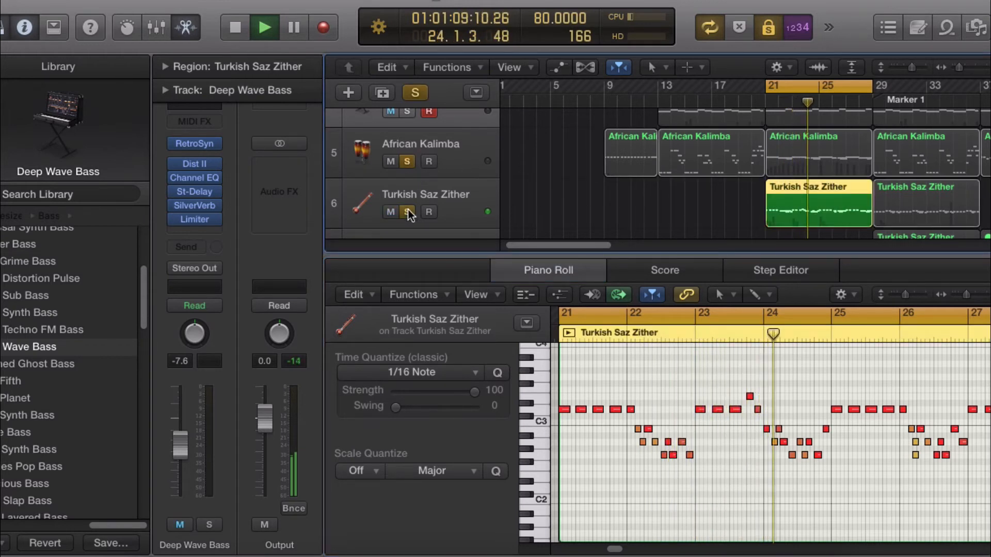
{"action": "left_click", "coordinate": [424, 93]}
{"action": "key", "text": "space"}
{"action": "key", "text": "e"}
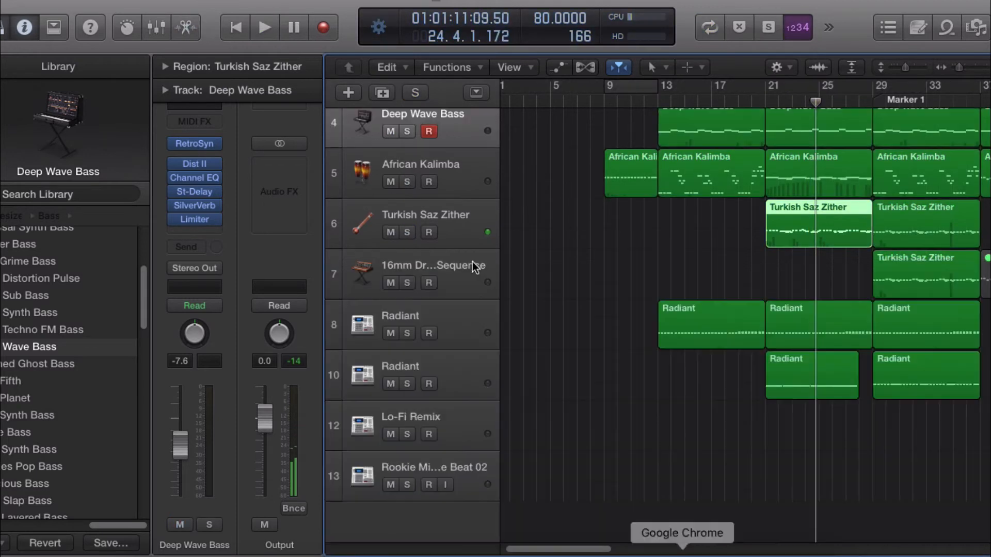
Step: Solo the African Kalimba and Turkish Saz Zither tracks and play them from bar 21
{"action": "left_click", "coordinate": [408, 181]}
{"action": "left_click", "coordinate": [407, 232]}
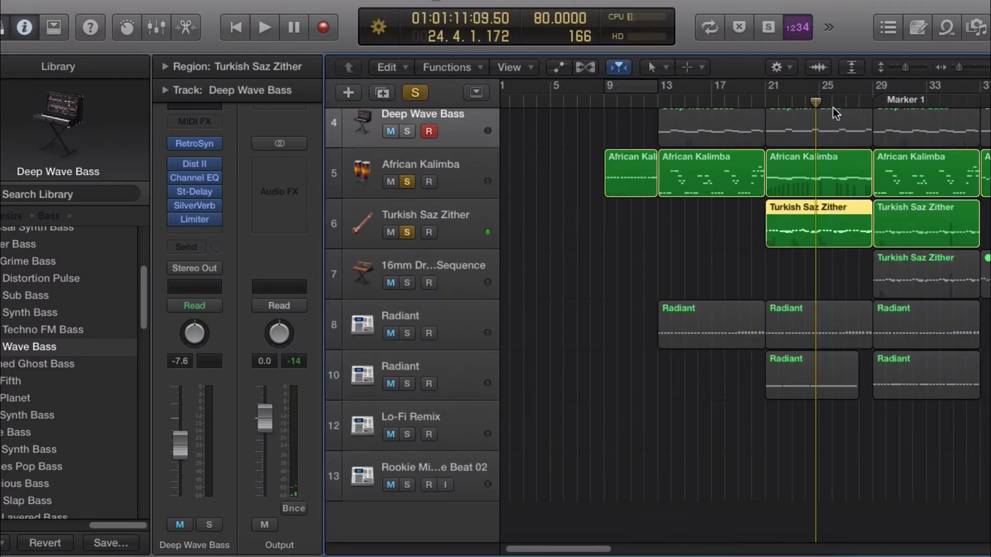
{"action": "left_click", "coordinate": [768, 99]}
{"action": "key", "text": "space"}
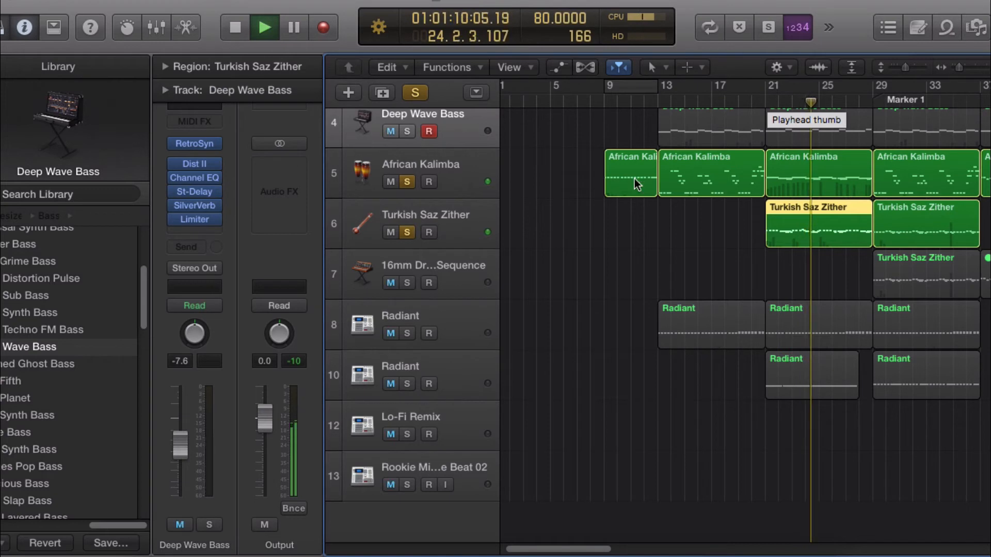
{"action": "key", "text": "space"}
Step: Add the first Radiant track to the soloed tracks and play from bar 21
{"action": "left_click", "coordinate": [407, 182]}
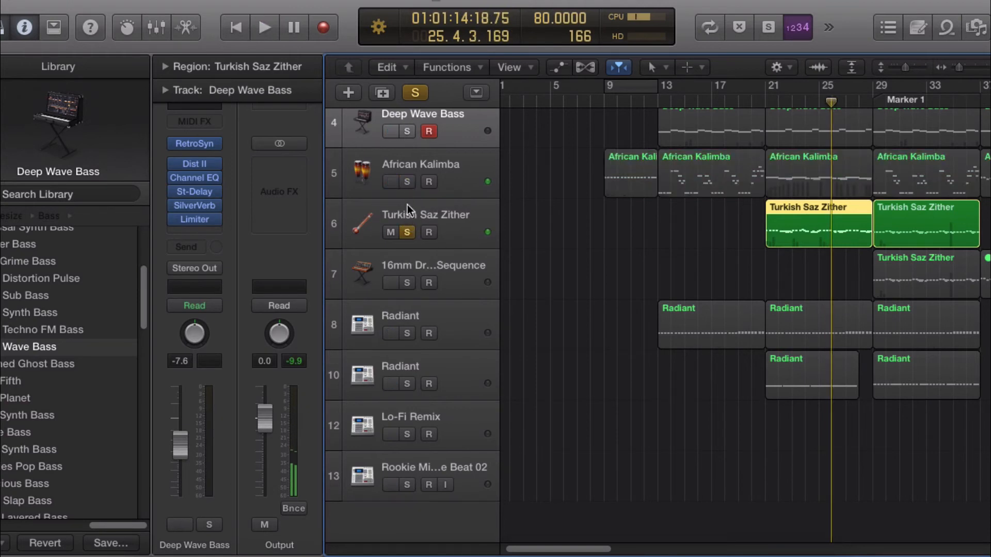
{"action": "left_click", "coordinate": [407, 181]}
{"action": "left_click", "coordinate": [409, 333]}
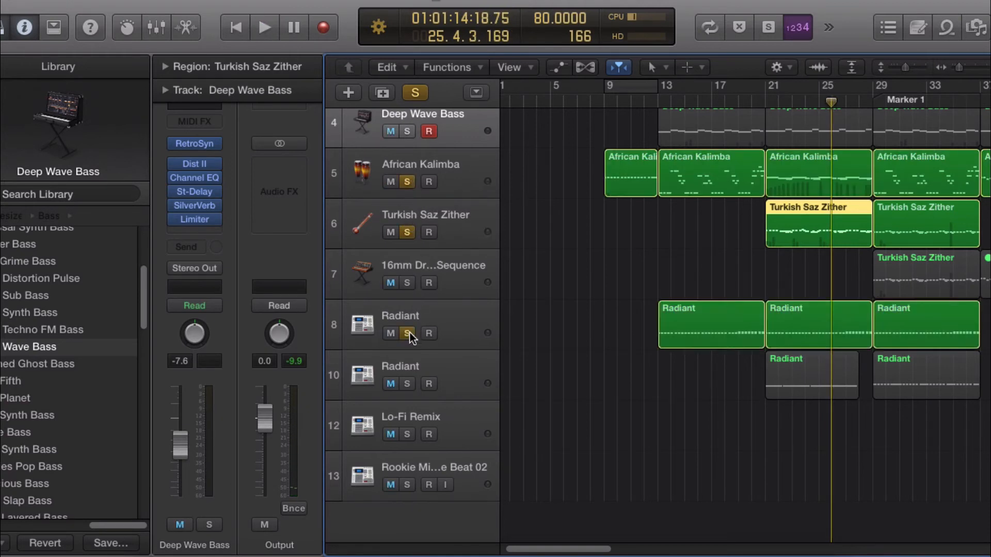
{"action": "left_click", "coordinate": [766, 98]}
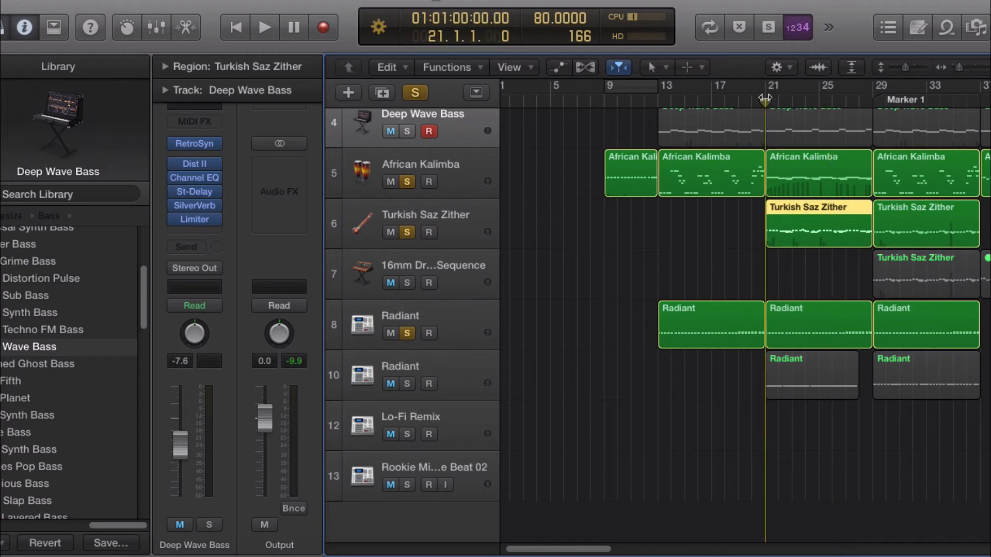
{"action": "key", "text": "space"}
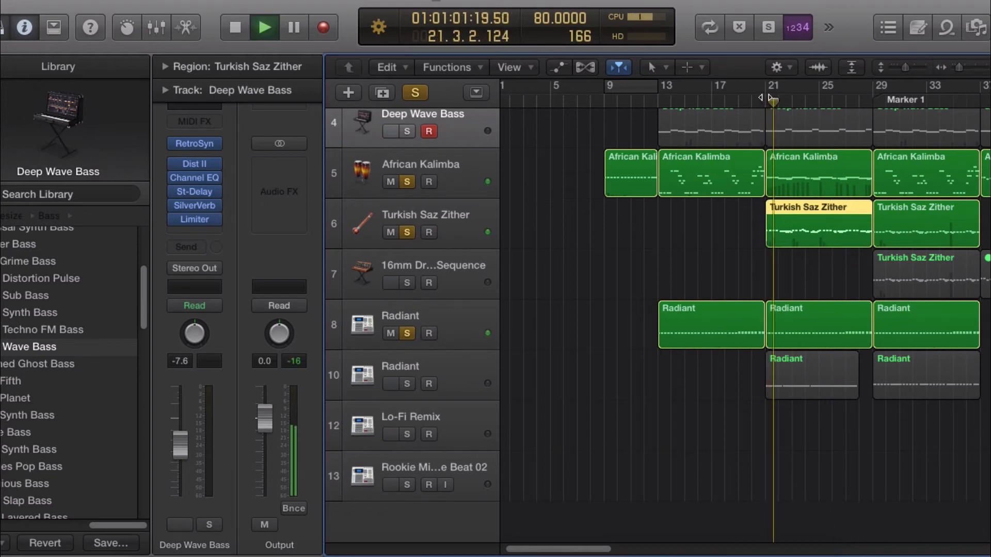
Step: Solo the second Radiant track and unsolo the first Radiant track during playback
{"action": "left_click", "coordinate": [407, 384]}
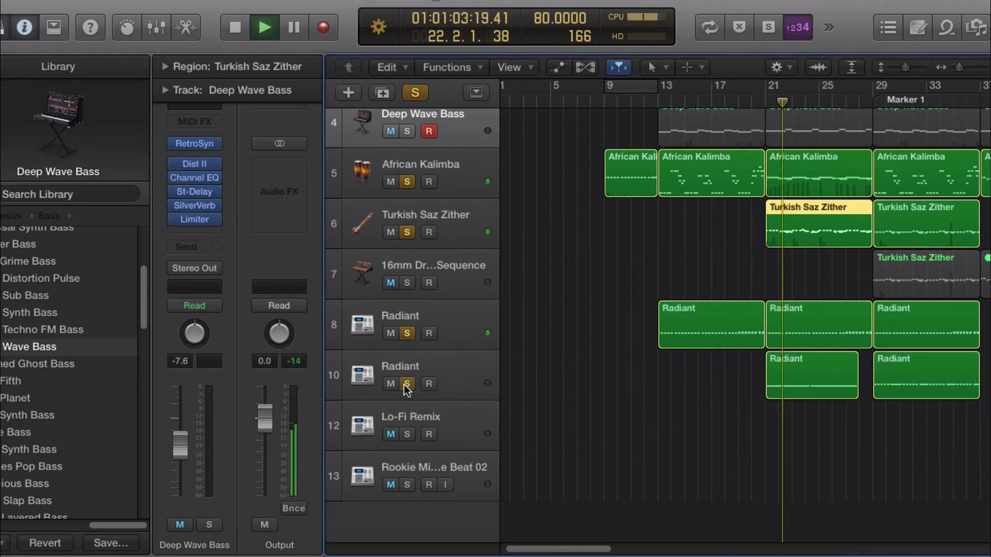
{"action": "left_click", "coordinate": [407, 334]}
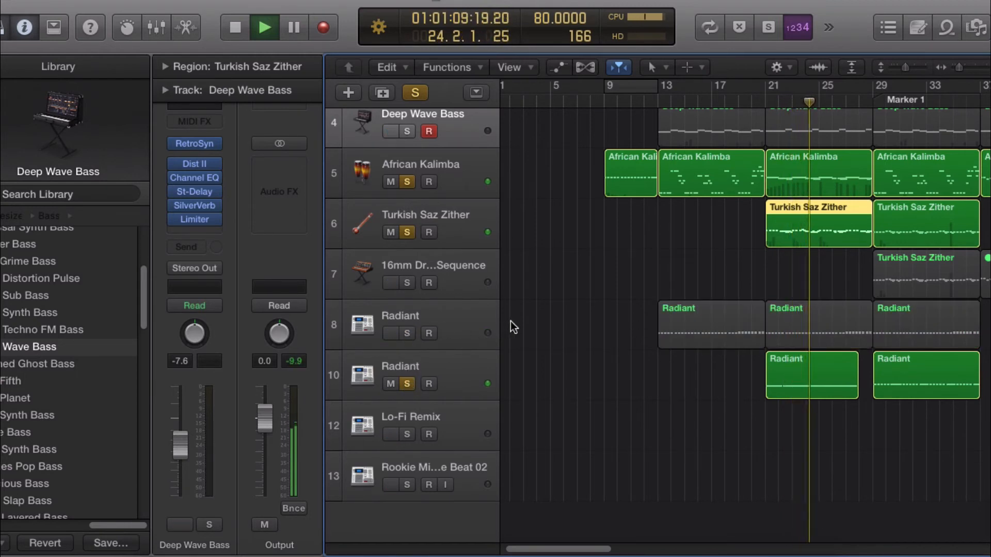
{"action": "scroll", "coordinate": [612, 311], "scroll_direction": "up", "scroll_amount": 5}
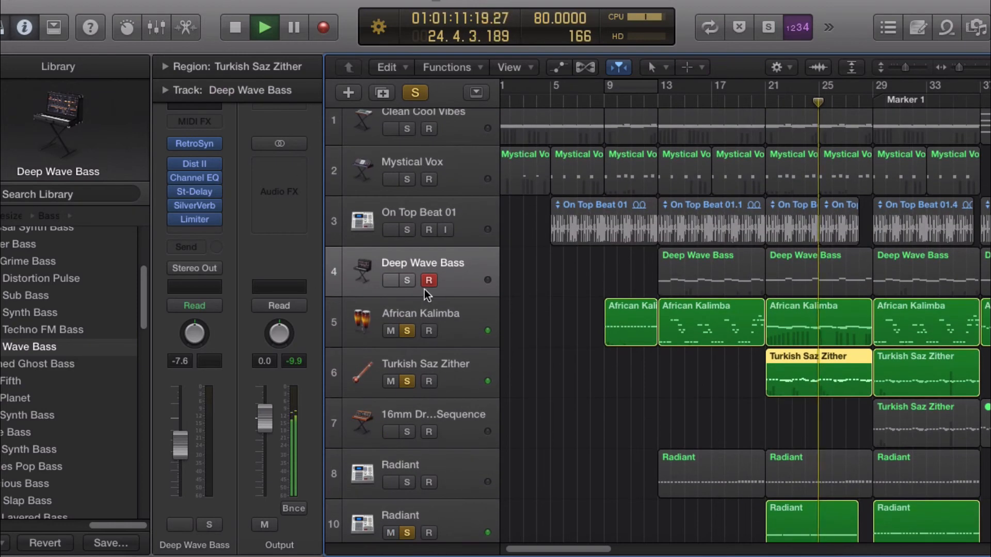
Step: Solo Deep Wave Bass, On Top Beat 01, Mystical Vox, Clean Cool Vibes, Radiant and 16mm Dream Sequence, then clear all solos
{"action": "left_click", "coordinate": [408, 280]}
{"action": "left_click", "coordinate": [410, 231]}
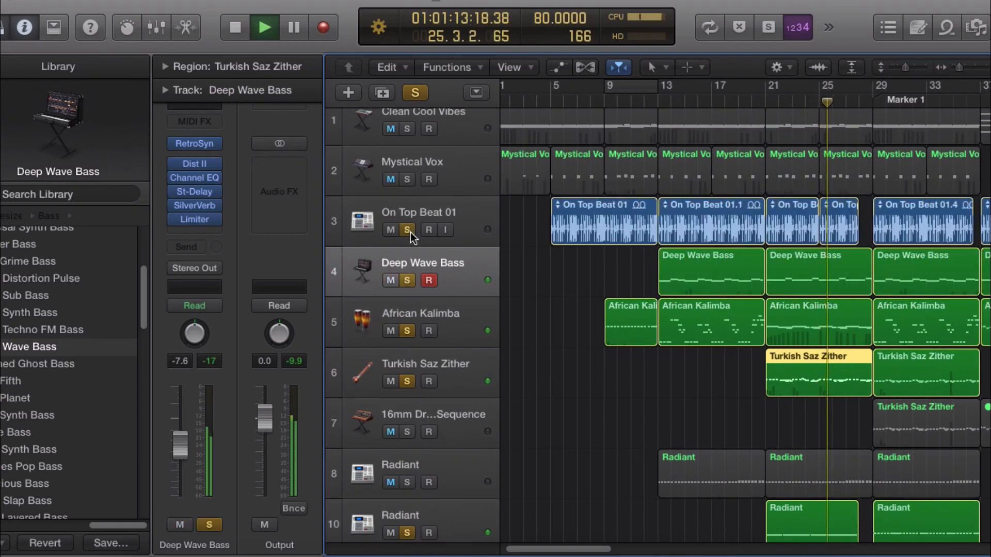
{"action": "left_click", "coordinate": [408, 179]}
{"action": "left_click", "coordinate": [408, 129]}
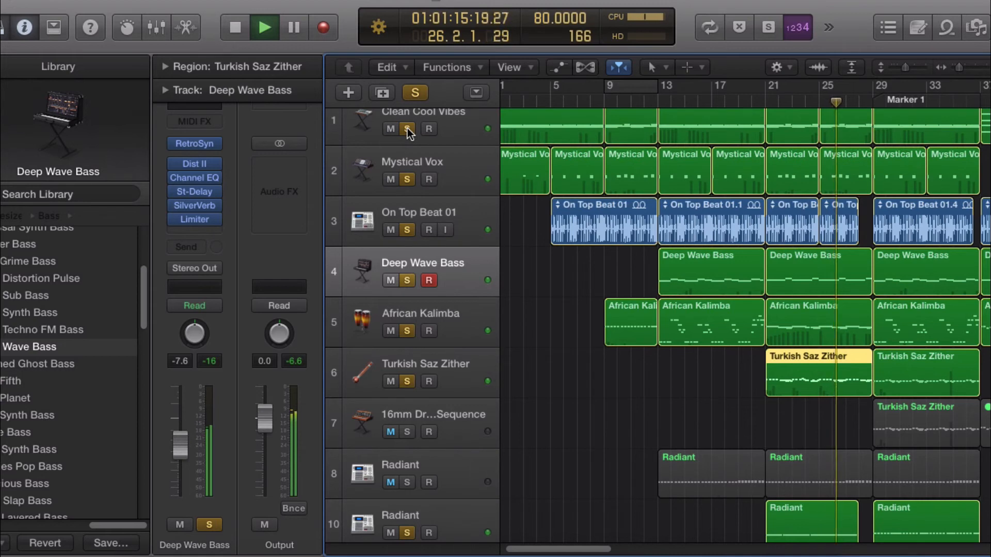
{"action": "left_click", "coordinate": [408, 482]}
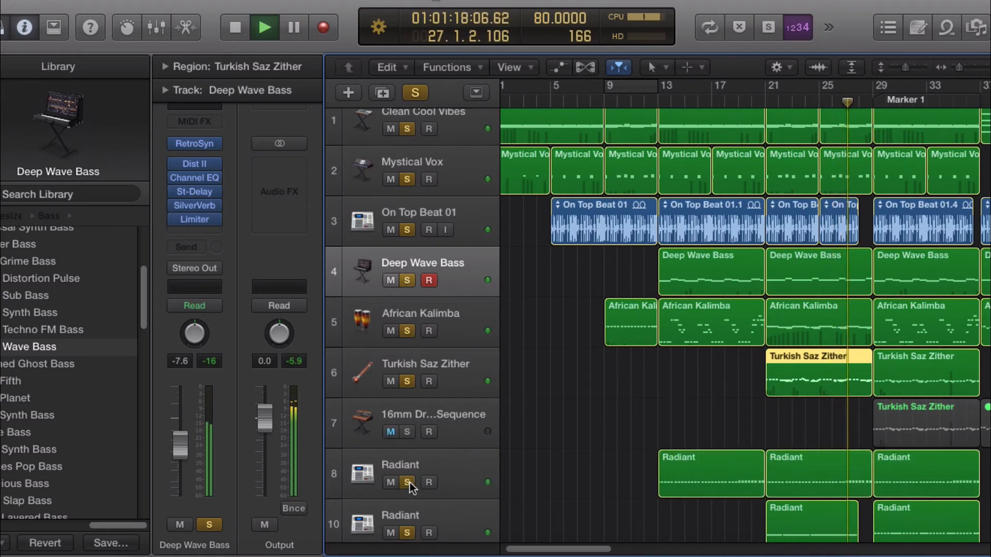
{"action": "left_click", "coordinate": [392, 432]}
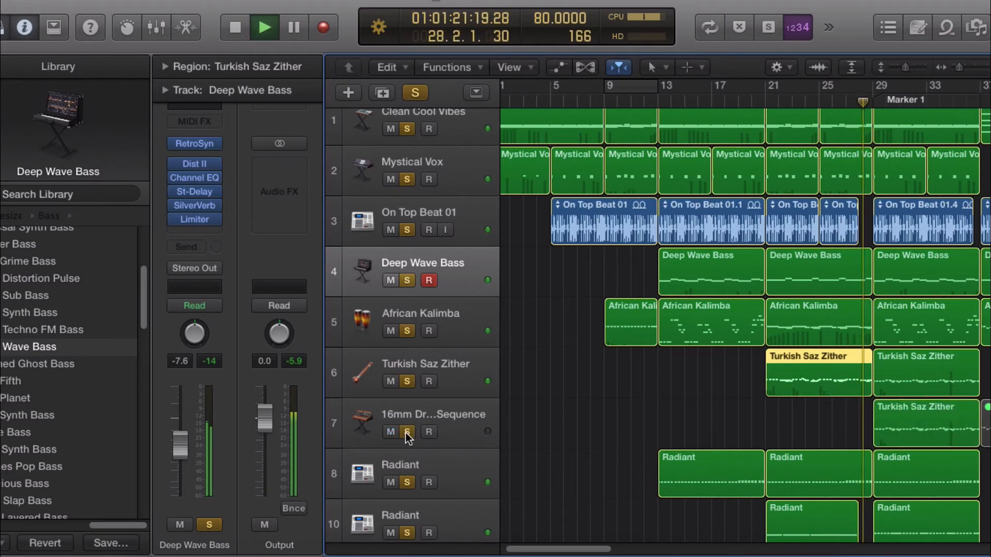
{"action": "left_click", "coordinate": [416, 93]}
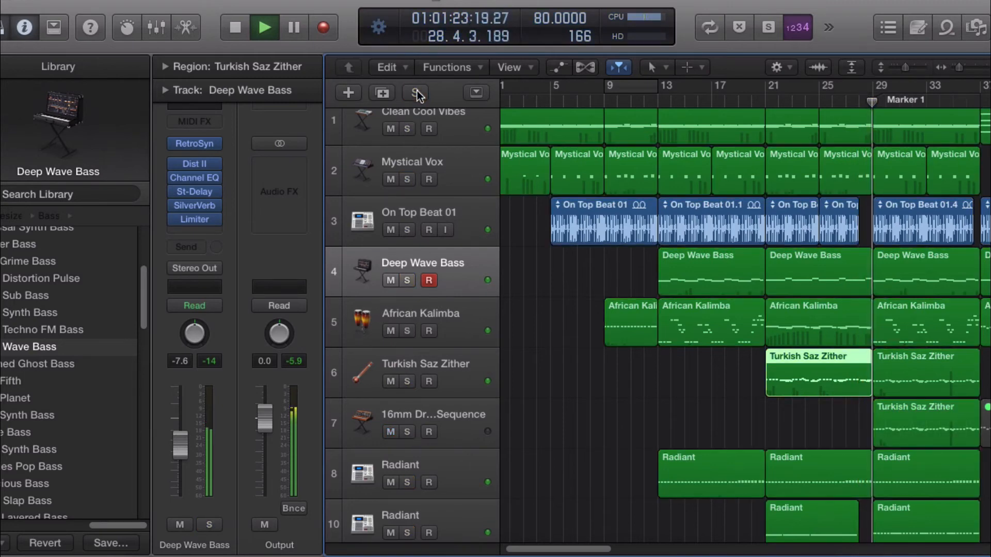
Step: Stop playback, play again from bar 25, and mute then unmute the 16mm Dream Sequence track
{"action": "left_click", "coordinate": [607, 200]}
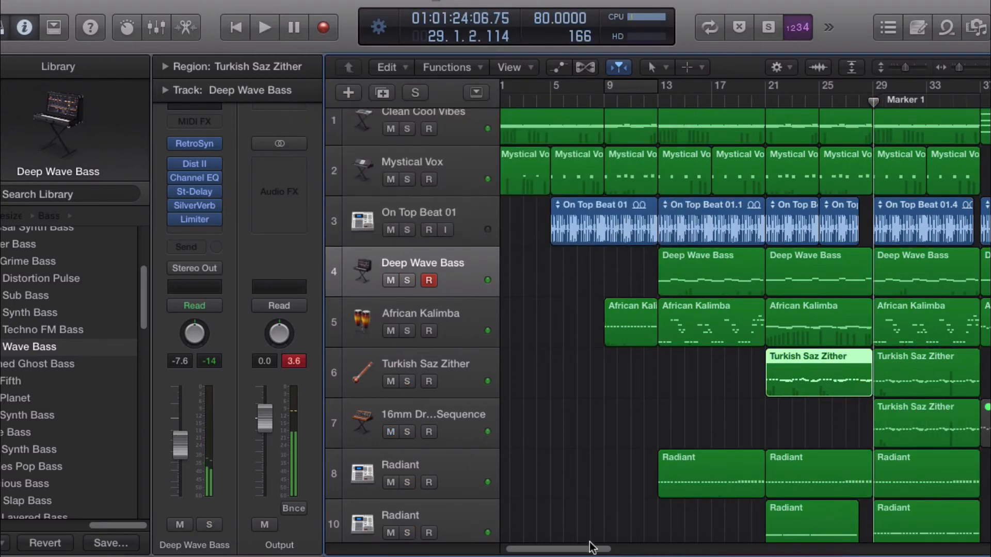
{"action": "left_click_drag", "start_coordinate": [591, 548], "coordinate": [620, 538]}
{"action": "left_click_drag", "start_coordinate": [665, 101], "coordinate": [613, 99]}
{"action": "scroll", "coordinate": [659, 242], "scroll_direction": "up", "scroll_amount": 1}
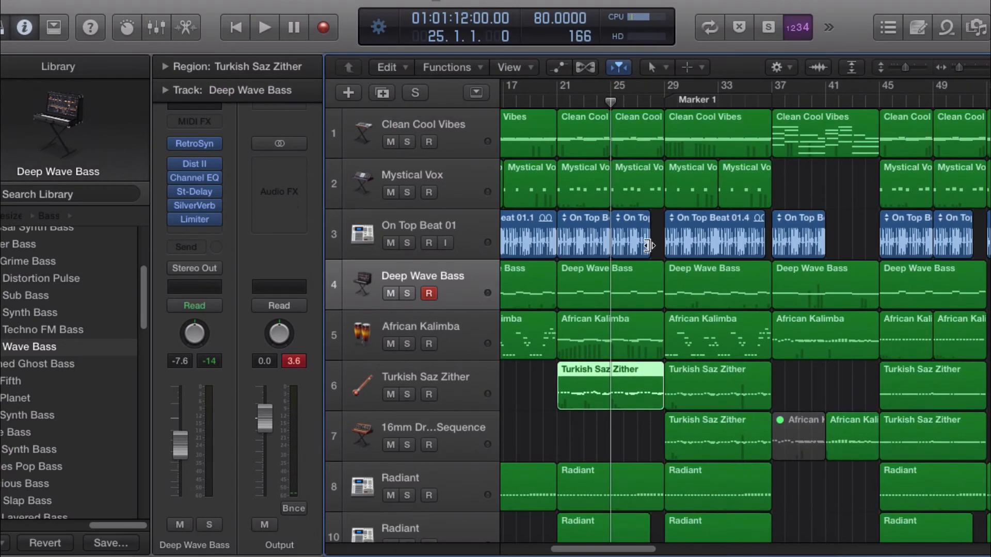
{"action": "mouse_move", "coordinate": [648, 245]}
{"action": "left_mouse_down"}
{"action": "mouse_move", "coordinate": [663, 245]}
{"action": "mouse_move", "coordinate": [650, 246]}
{"action": "left_mouse_up"}
{"action": "key", "text": "space"}
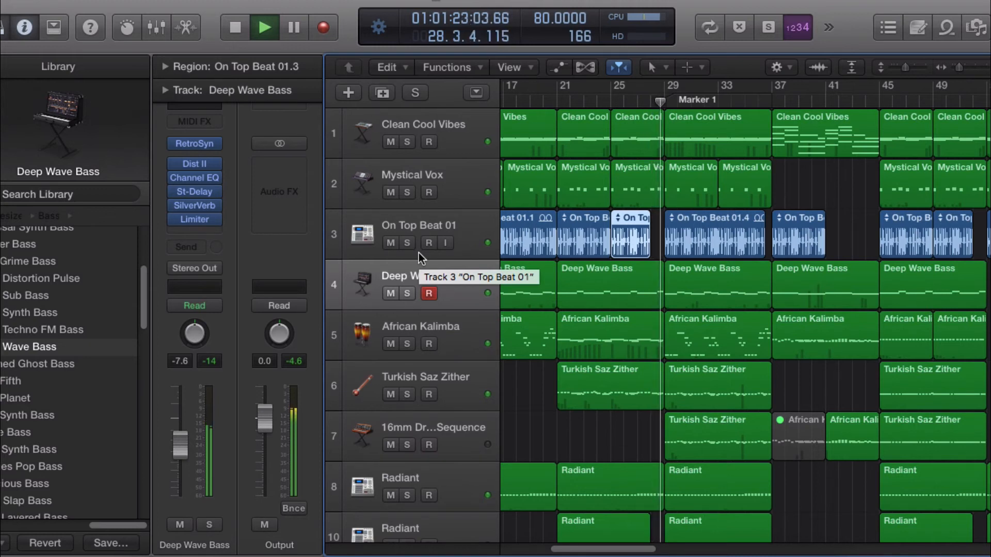
{"action": "key", "text": "XF86AudioRaiseVolume"}
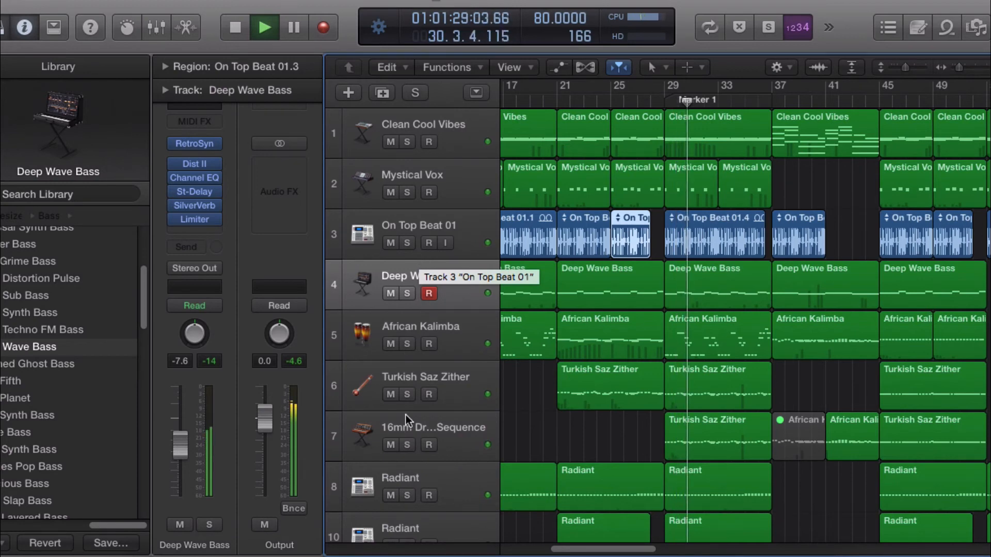
{"action": "left_click", "coordinate": [391, 444]}
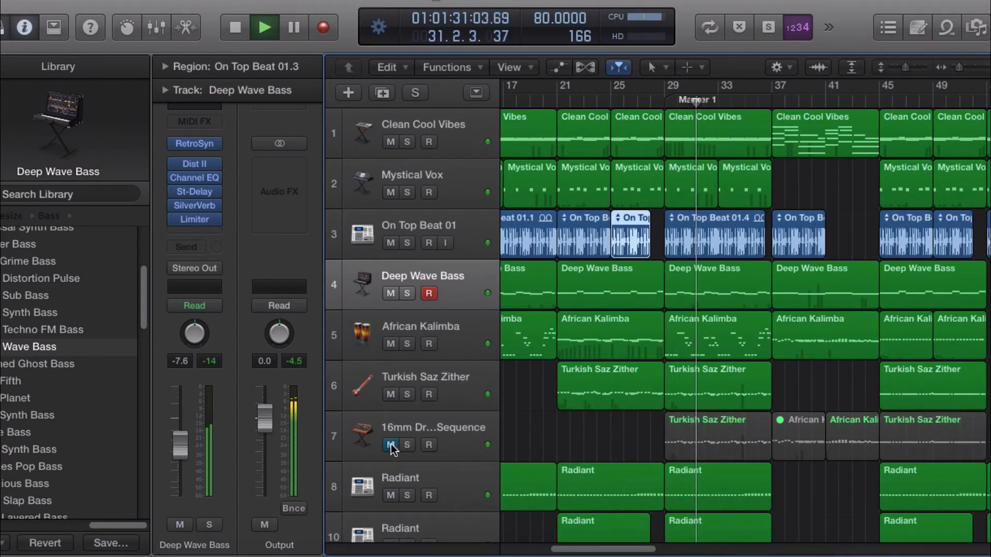
{"action": "left_click", "coordinate": [391, 445]}
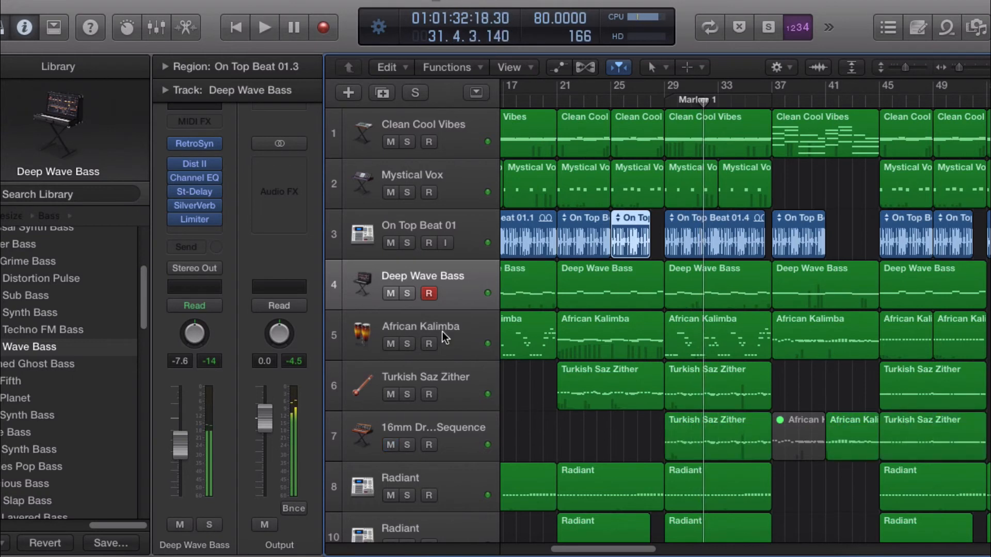
Step: Select the Turkish Saz Zither track, solo African Kalimba and play from bar 29
{"action": "left_click", "coordinate": [482, 376]}
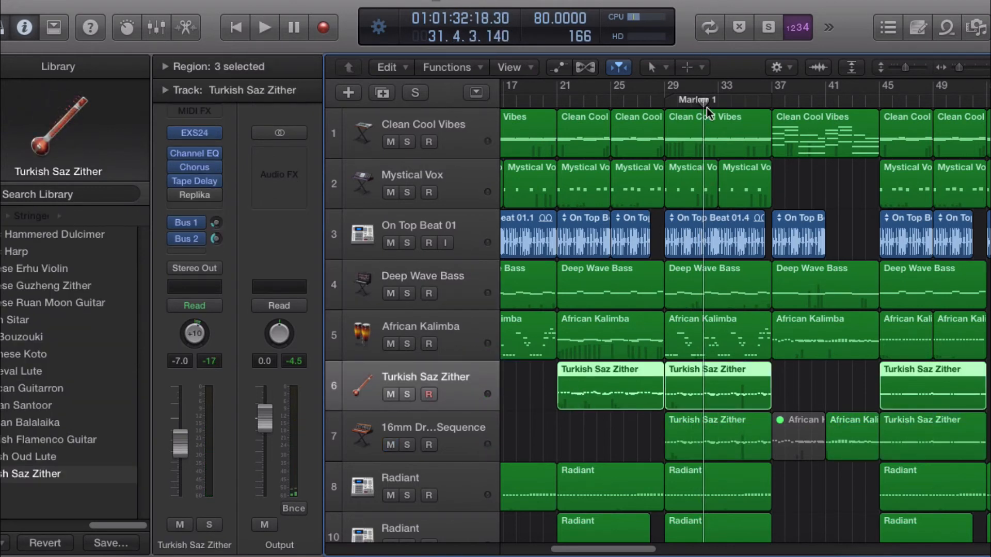
{"action": "left_click_drag", "start_coordinate": [704, 103], "coordinate": [669, 127]}
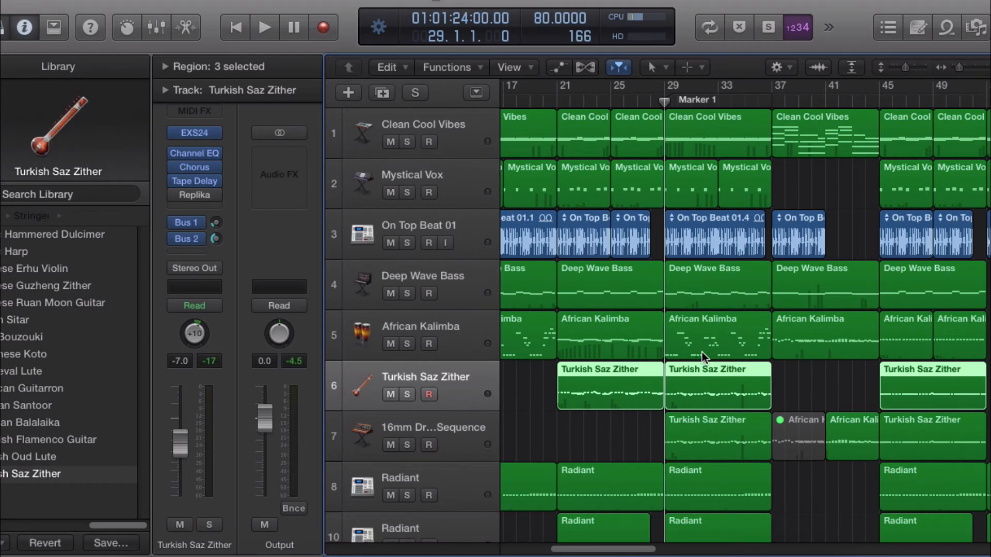
{"action": "left_click", "coordinate": [406, 344]}
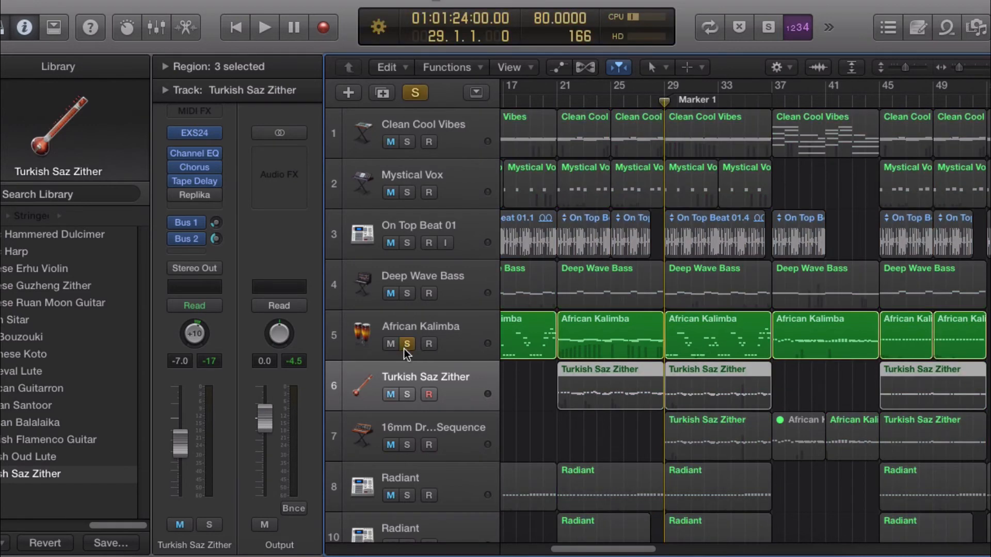
{"action": "key", "text": "space"}
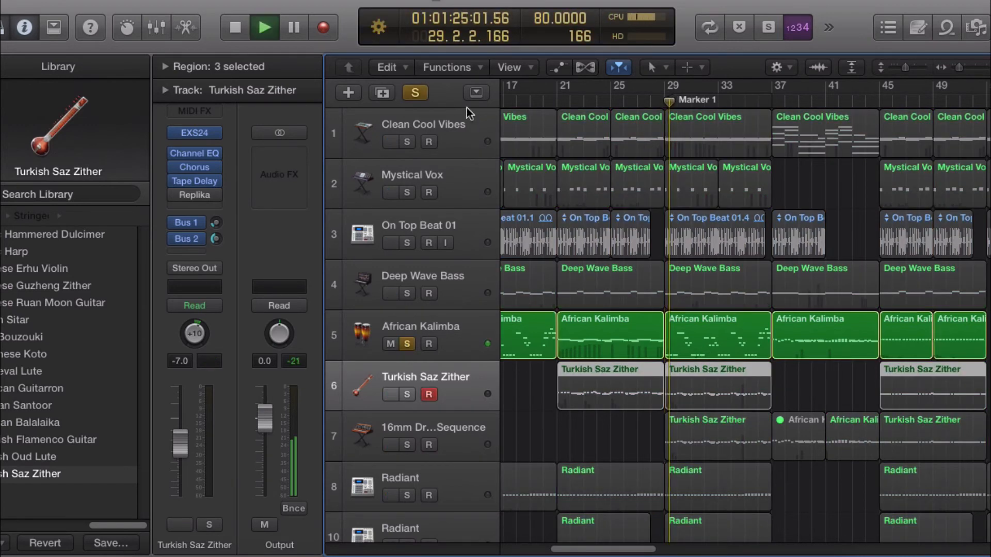
Step: Add Clean Cool Vibes, Turkish Saz Zither and 16mm Dream Sequence to the solos during playback, then clear all solos
{"action": "left_click", "coordinate": [407, 142]}
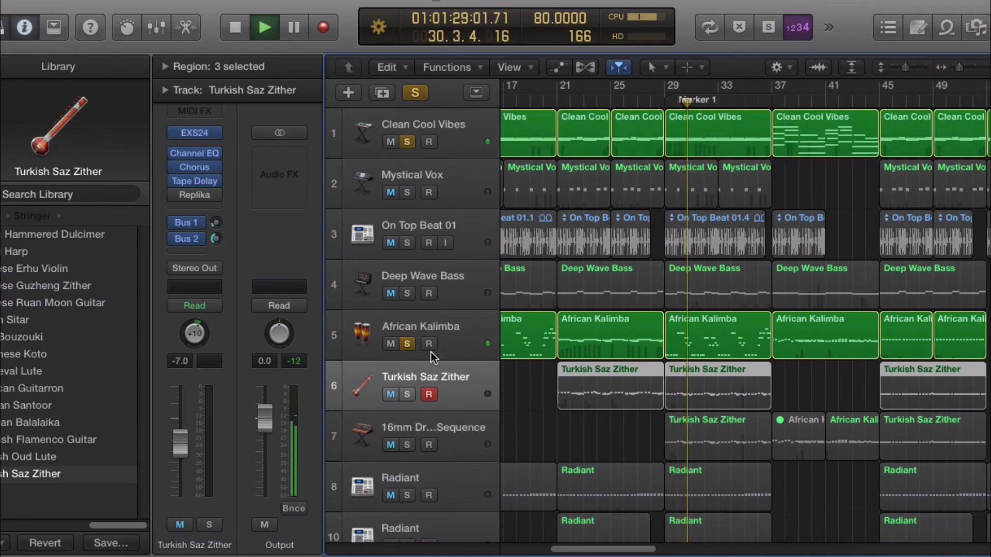
{"action": "left_click", "coordinate": [407, 394]}
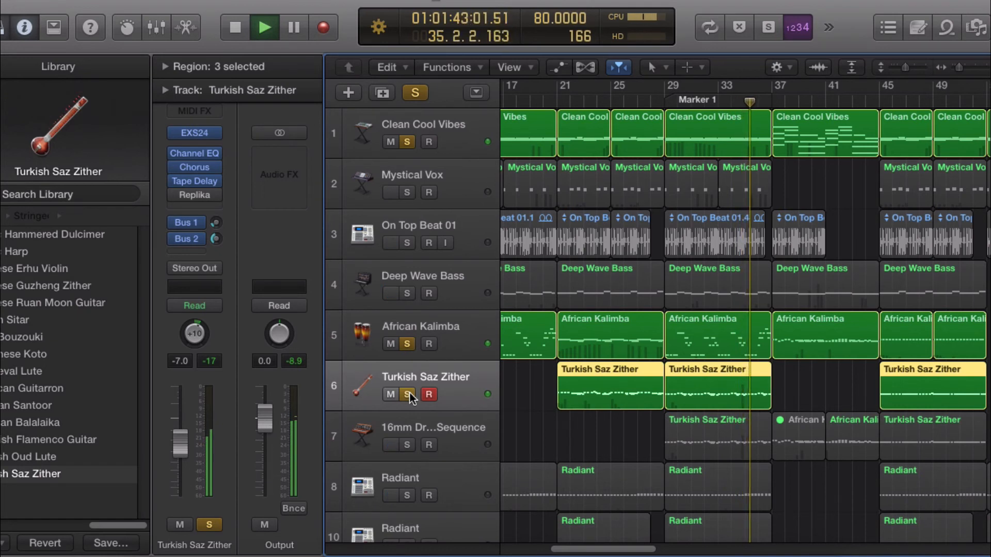
{"action": "left_click", "coordinate": [407, 445]}
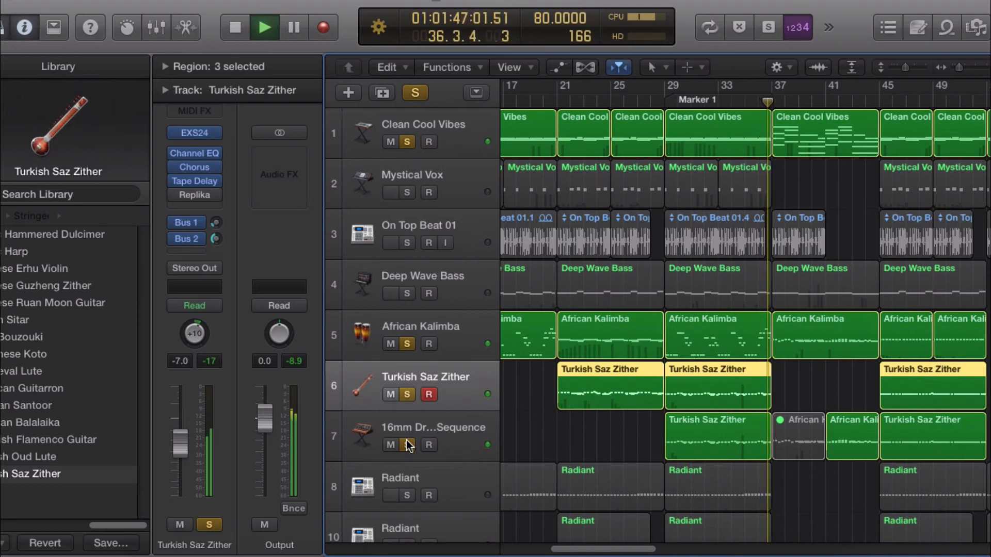
{"action": "left_click", "coordinate": [414, 95]}
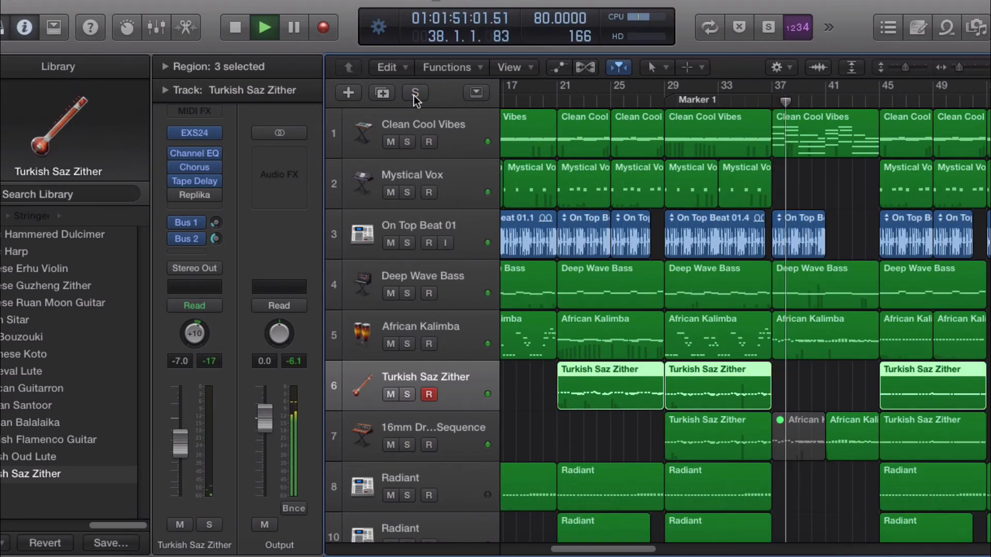
{"action": "key", "text": "XF86AudioRaiseVolume"}
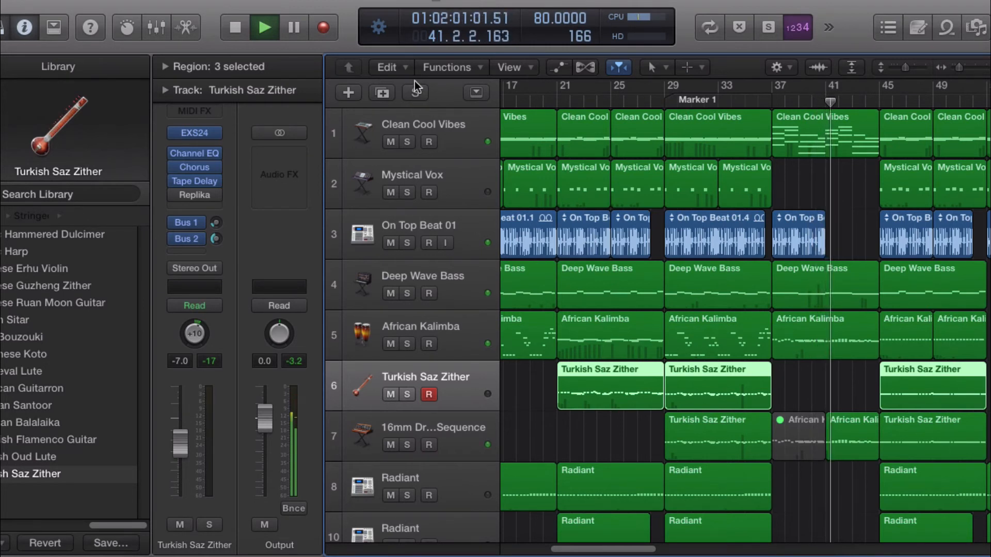
Step: Stop playback and move the playhead to bar 28
{"action": "left_click", "coordinate": [662, 100]}
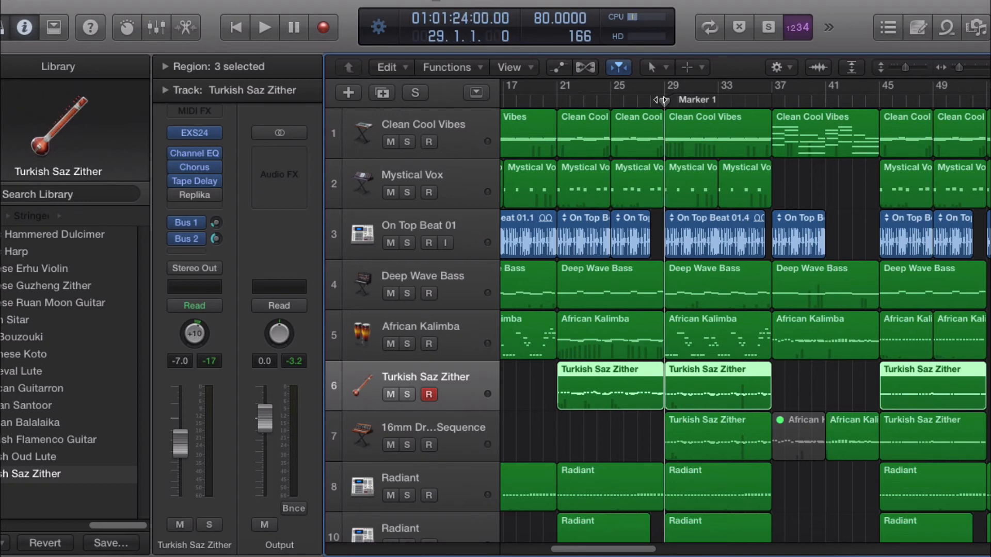
{"action": "scroll", "coordinate": [706, 186], "scroll_direction": "down", "scroll_amount": 5}
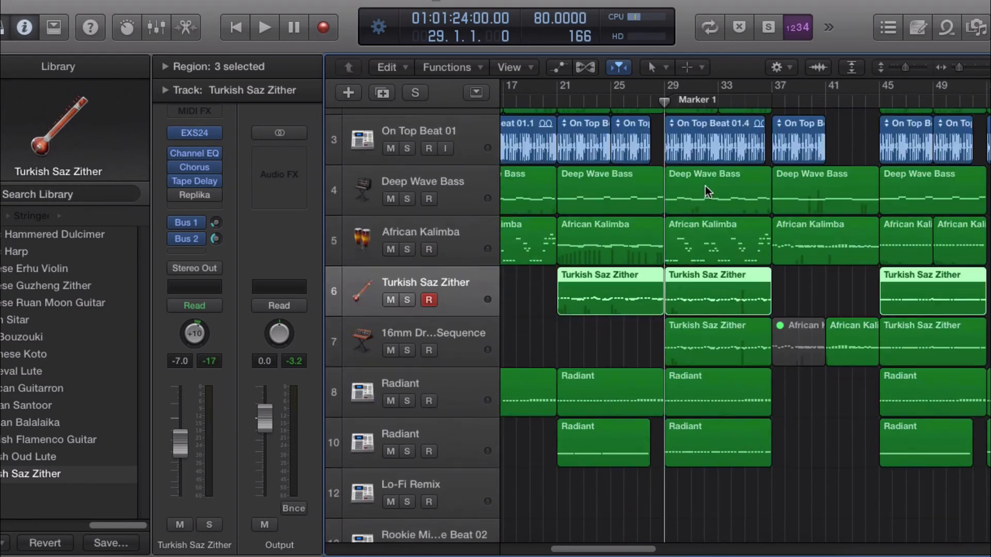
{"action": "scroll", "coordinate": [705, 188], "scroll_direction": "up", "scroll_amount": 4}
{"action": "scroll", "coordinate": [705, 188], "scroll_direction": "up", "scroll_amount": 1}
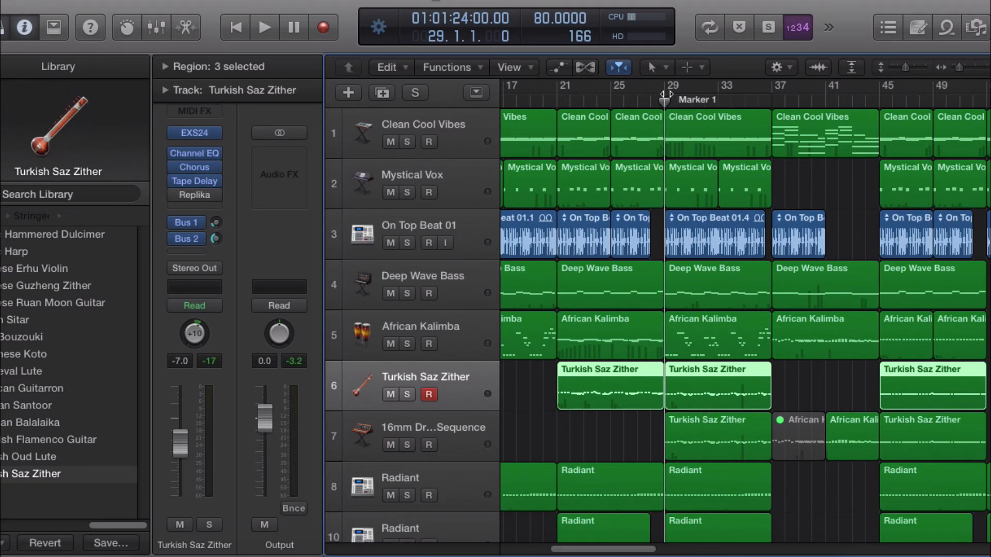
{"action": "left_click_drag", "start_coordinate": [667, 95], "coordinate": [623, 150]}
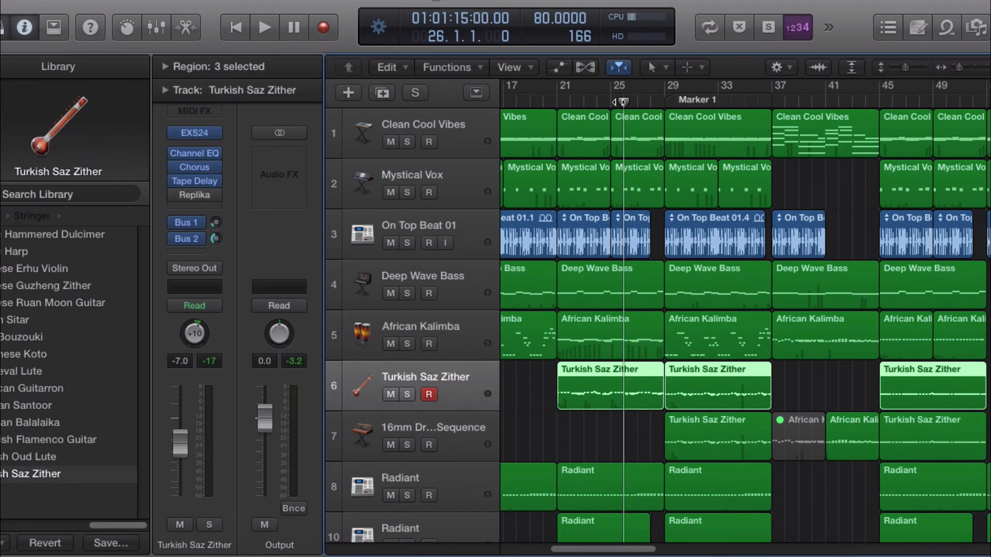
{"action": "left_click_drag", "start_coordinate": [623, 101], "coordinate": [650, 98]}
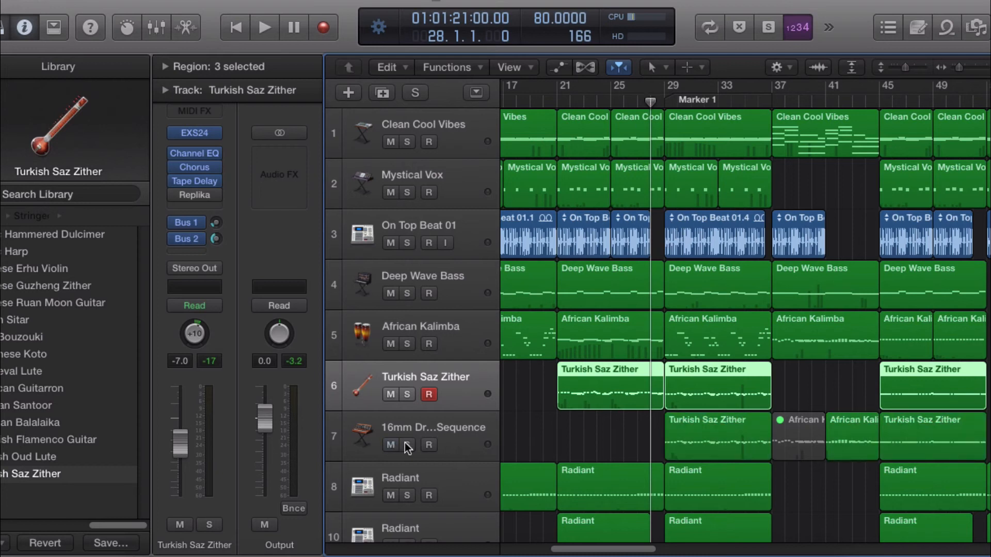
Step: Mute the 16mm Dream Sequence track, play from bar 28, and unmute it during playback
{"action": "left_click", "coordinate": [426, 426]}
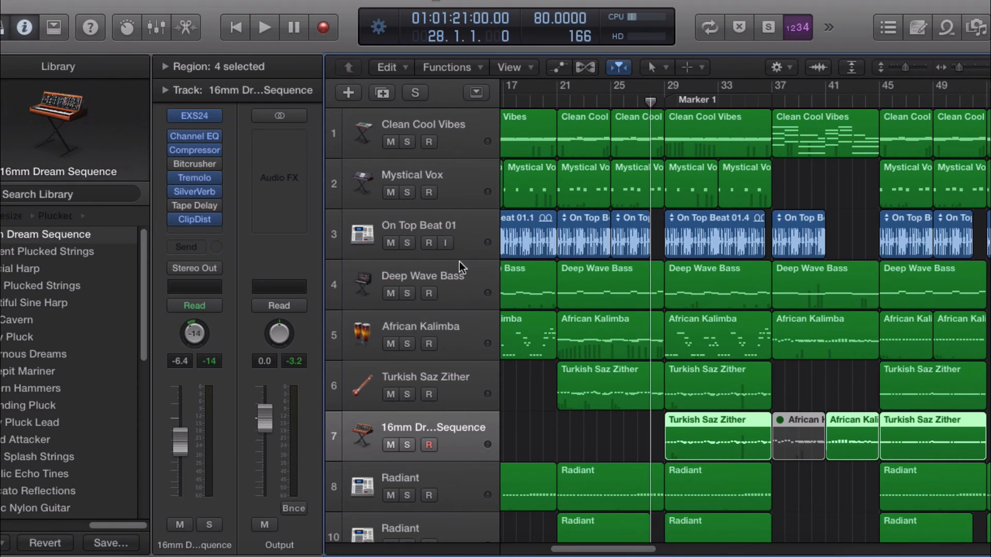
{"action": "left_click", "coordinate": [391, 445]}
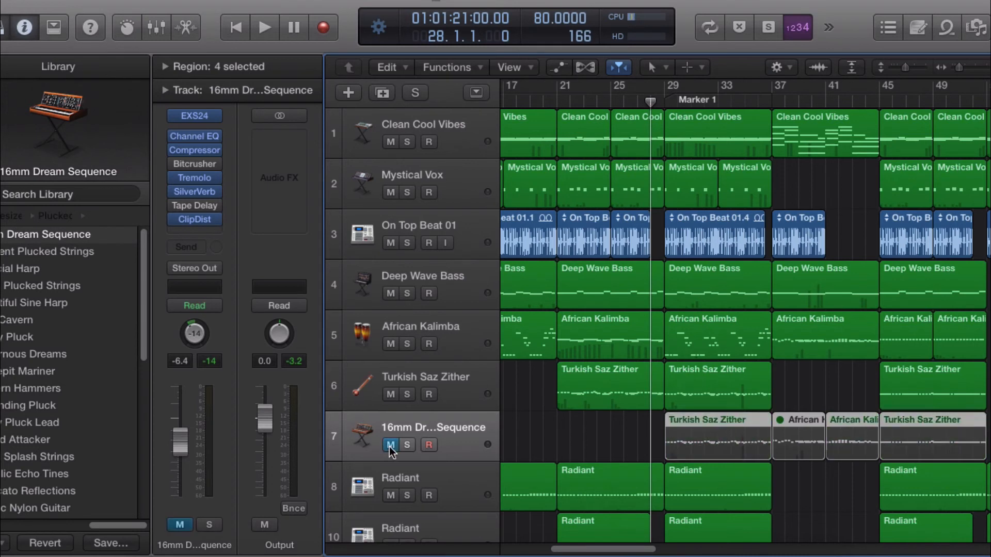
{"action": "key", "text": "space"}
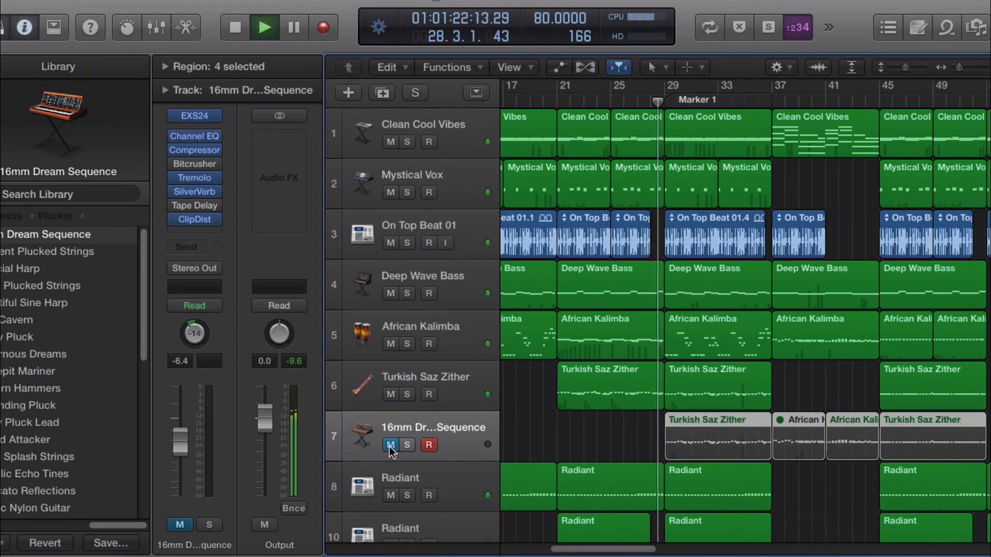
{"action": "key", "text": "XF86AudioRaiseVolume"}
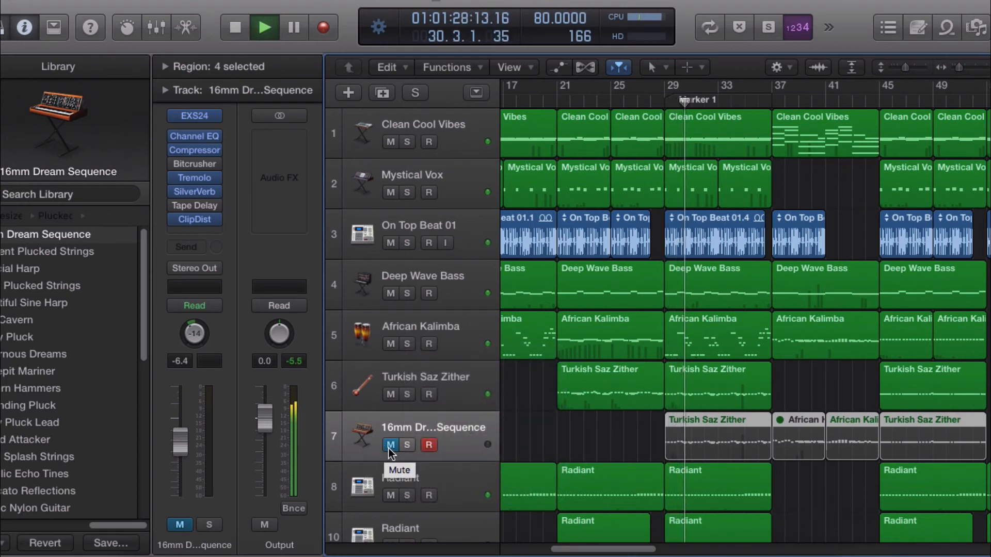
{"action": "left_click", "coordinate": [389, 447]}
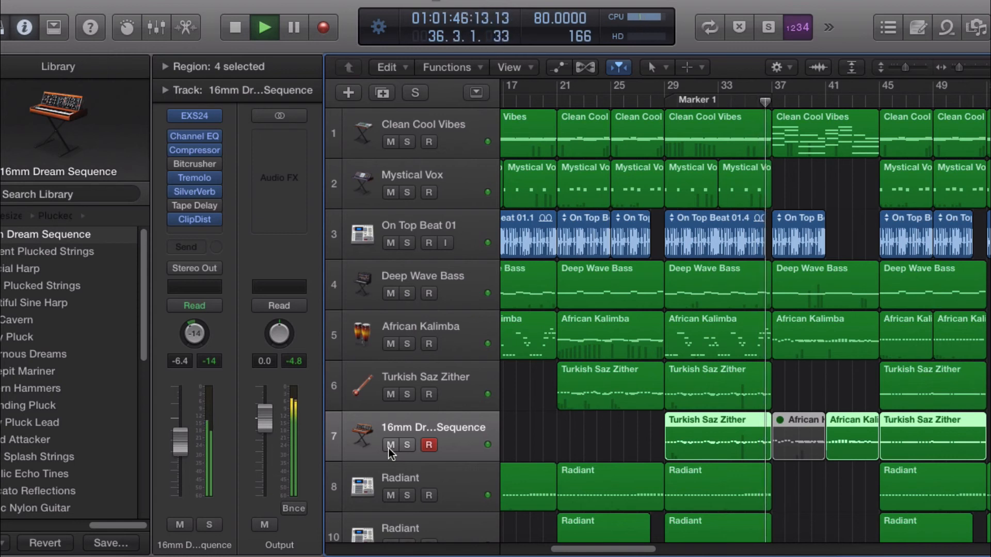
{"action": "key", "text": "XF86AudioRaiseVolume"}
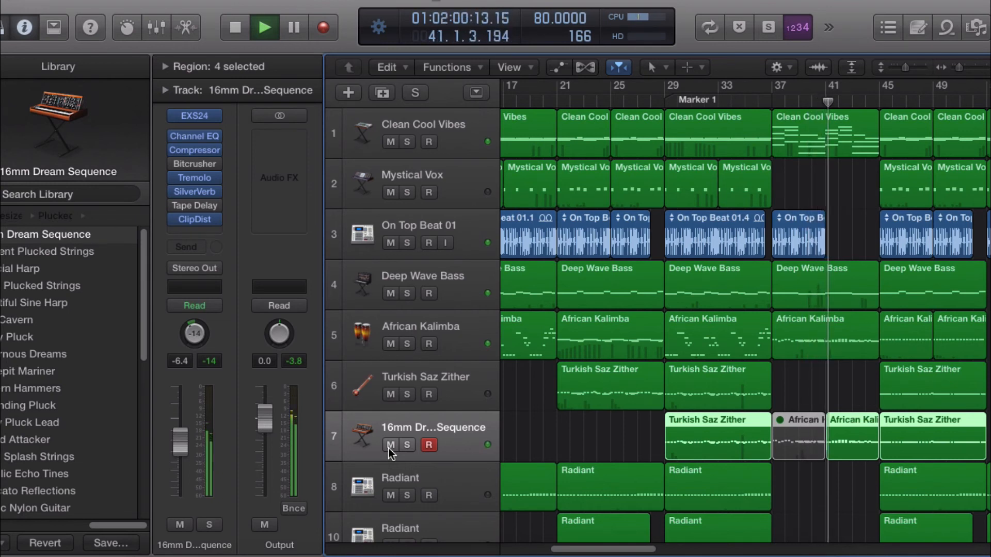
Step: Follow playback along the arrangement and stop playback
{"action": "scroll", "coordinate": [759, 347], "scroll_direction": "down", "scroll_amount": 1}
{"action": "scroll", "coordinate": [764, 347], "scroll_direction": "down", "scroll_amount": 4}
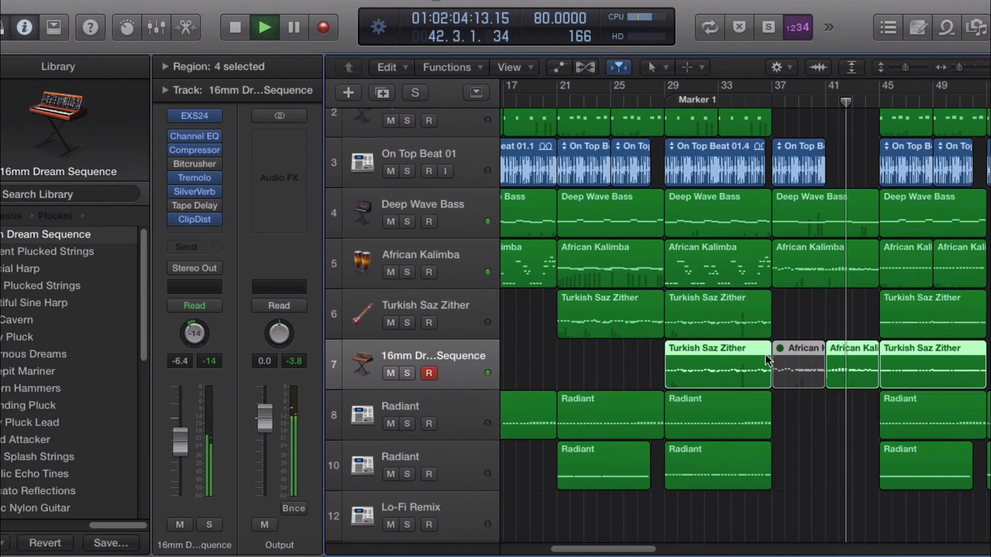
{"action": "left_click_drag", "start_coordinate": [650, 549], "coordinate": [679, 545]}
{"action": "scroll", "coordinate": [619, 438], "scroll_direction": "up", "scroll_amount": 5}
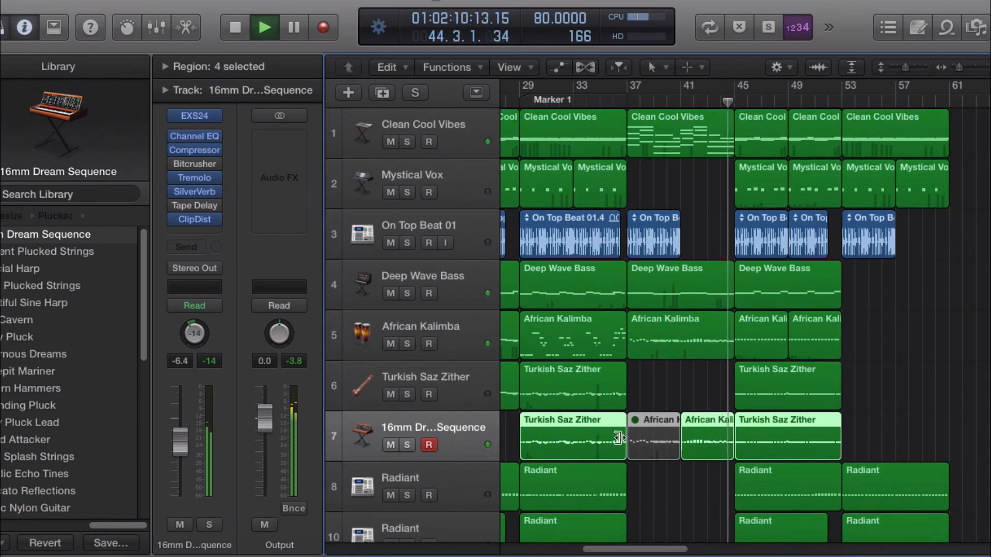
{"action": "key", "text": "XF86AudioRaiseVolume"}
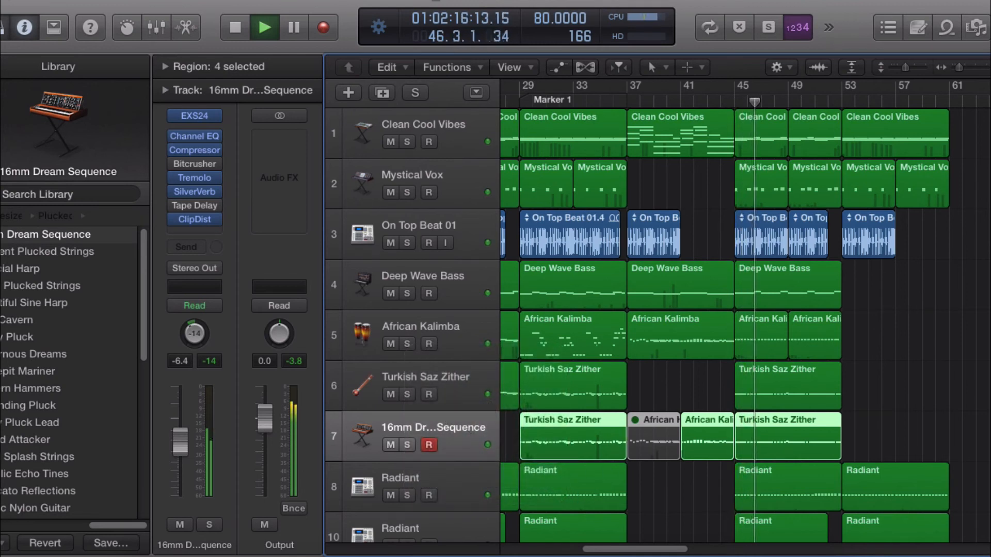
{"action": "left_click", "coordinate": [238, 30]}
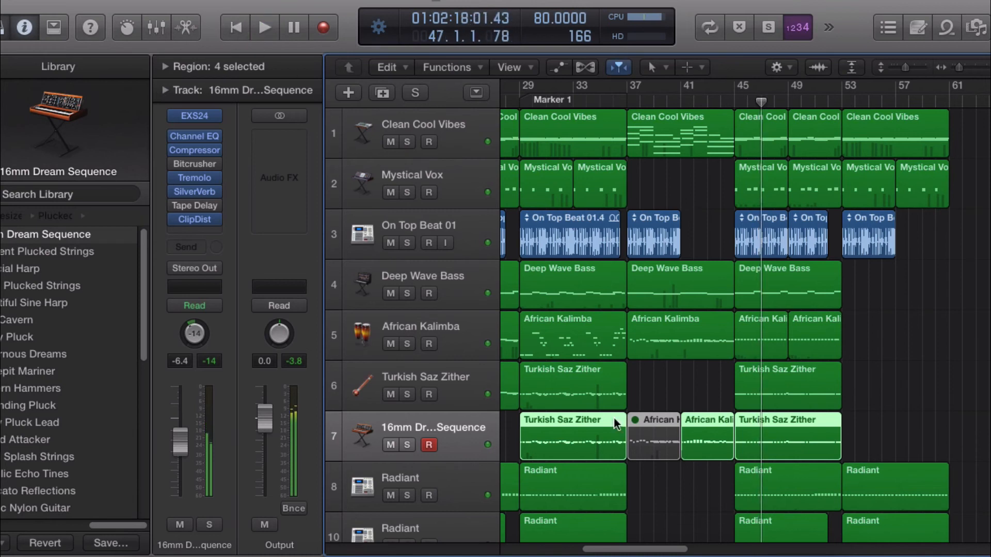
Step: Move the playhead to bar 37 and briefly start and stop playback
{"action": "left_click_drag", "start_coordinate": [646, 549], "coordinate": [621, 552]}
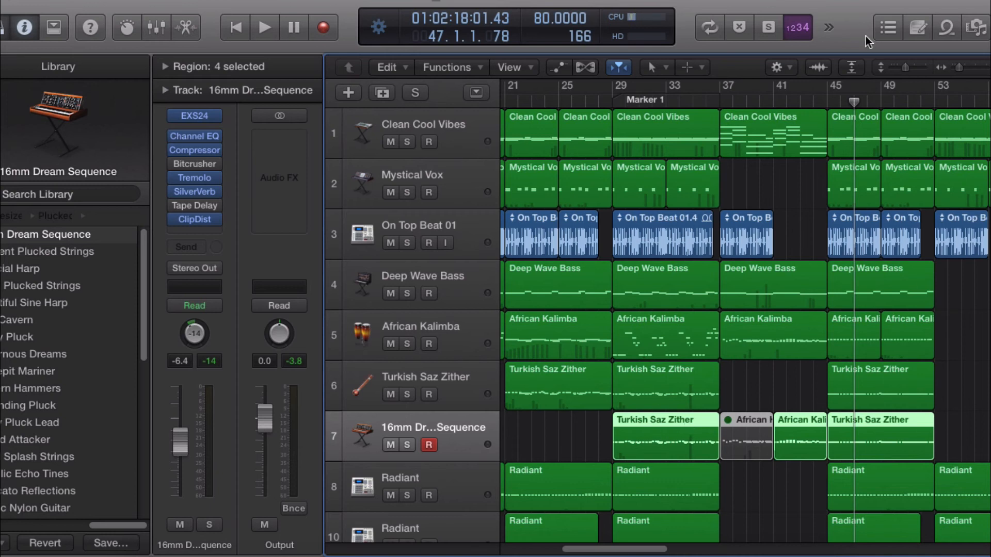
{"action": "left_click", "coordinate": [721, 98]}
{"action": "key", "text": "space"}
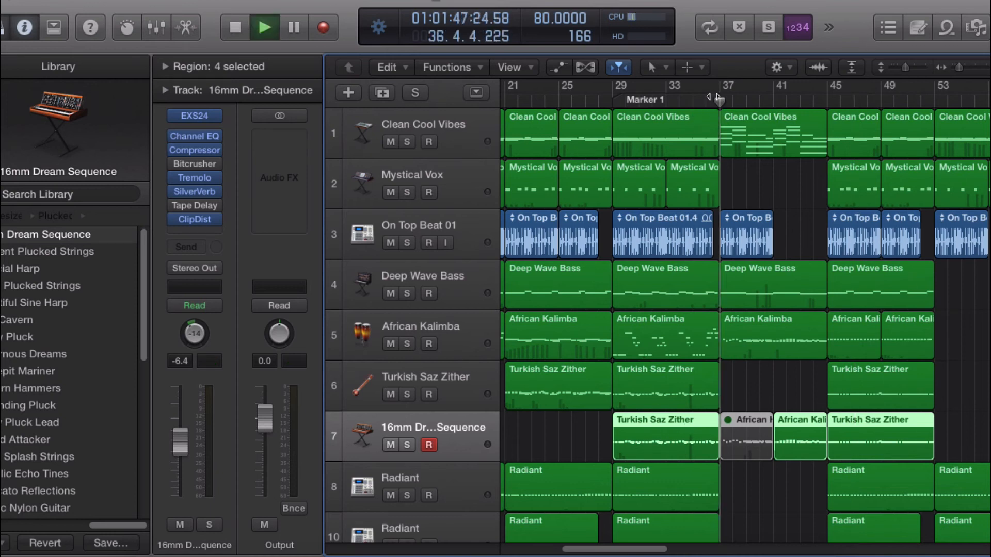
{"action": "key", "text": "space"}
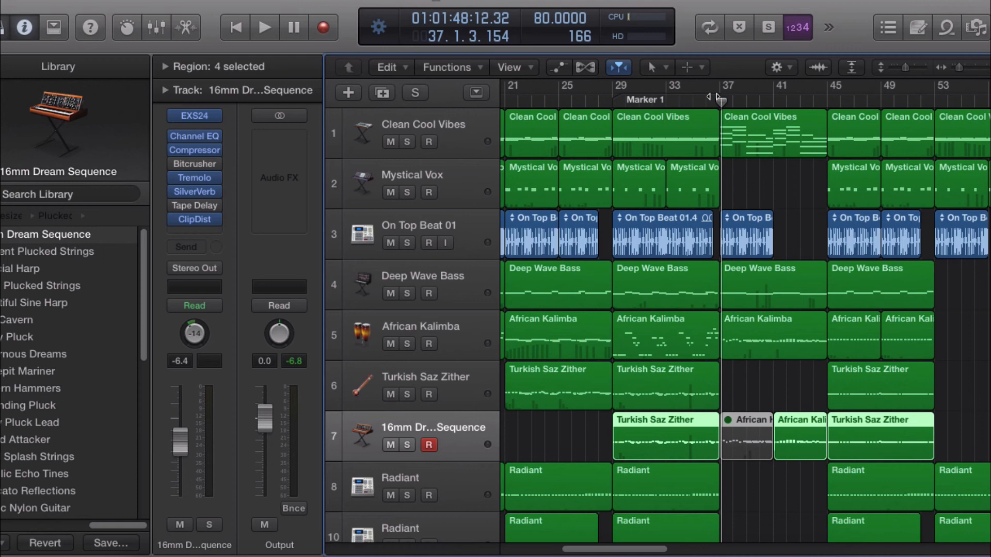
Step: Solo African Kalimba and Turkish Saz Zither, then unsolo both tracks
{"action": "left_click", "coordinate": [407, 344]}
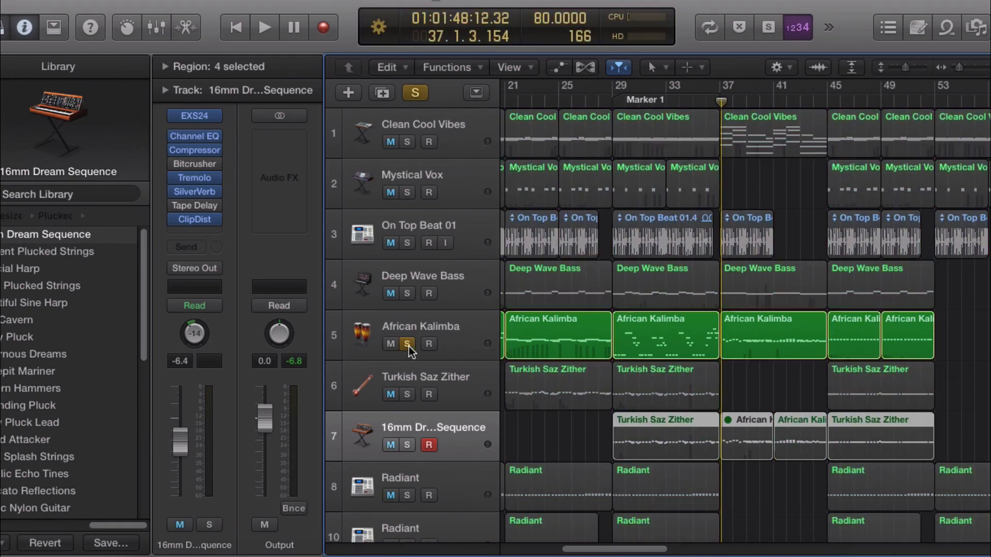
{"action": "left_click", "coordinate": [407, 394]}
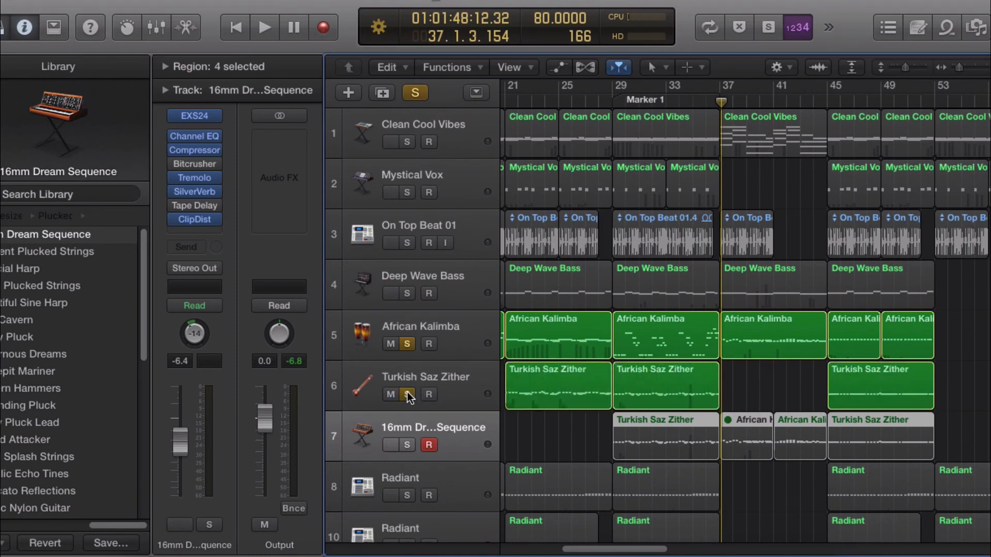
{"action": "left_click", "coordinate": [408, 393]}
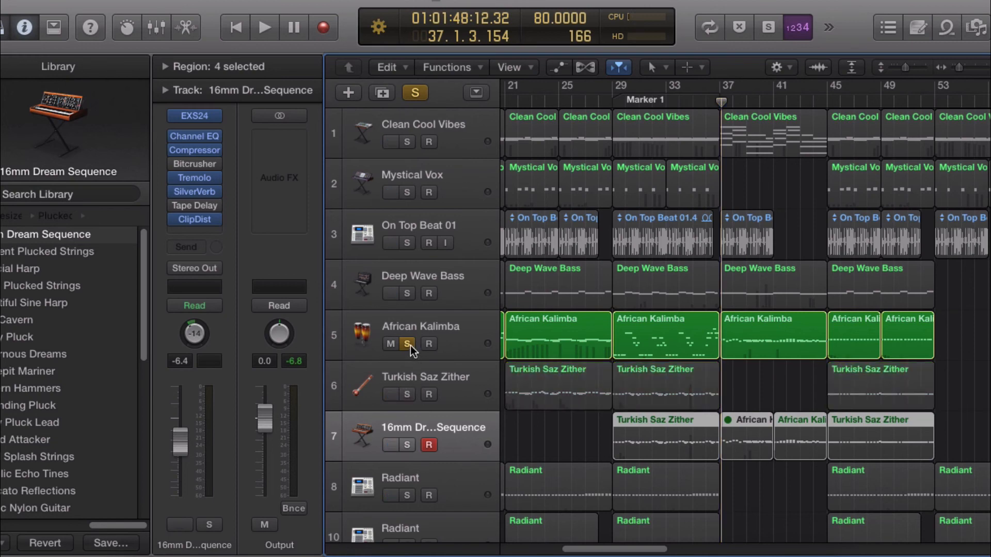
{"action": "left_click", "coordinate": [410, 345]}
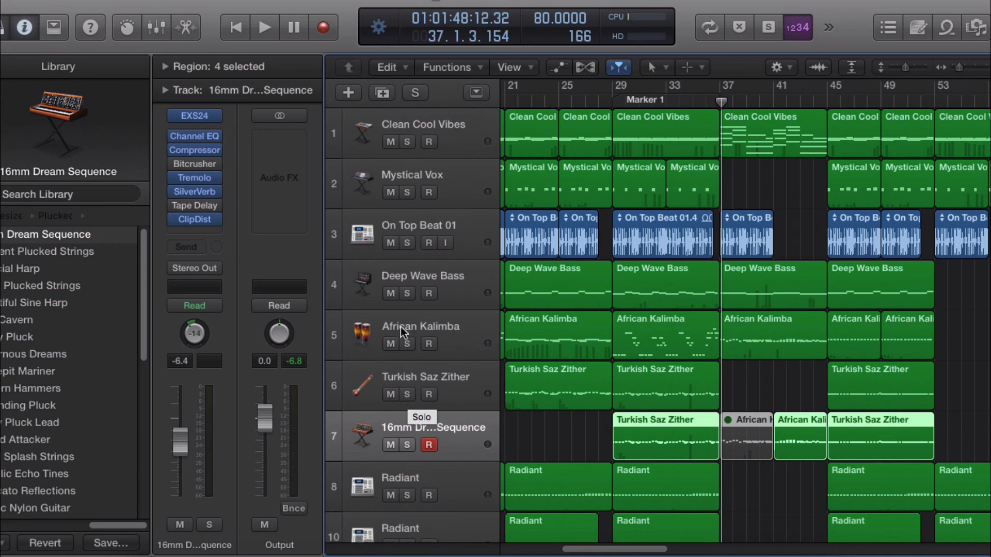
Step: Return the playhead to bar 37, solo Clean Cool Vibes, start playback, and add African Kalimba to the solos
{"action": "scroll", "coordinate": [487, 303], "scroll_direction": "down", "scroll_amount": 3}
{"action": "scroll", "coordinate": [488, 309], "scroll_direction": "down", "scroll_amount": 1}
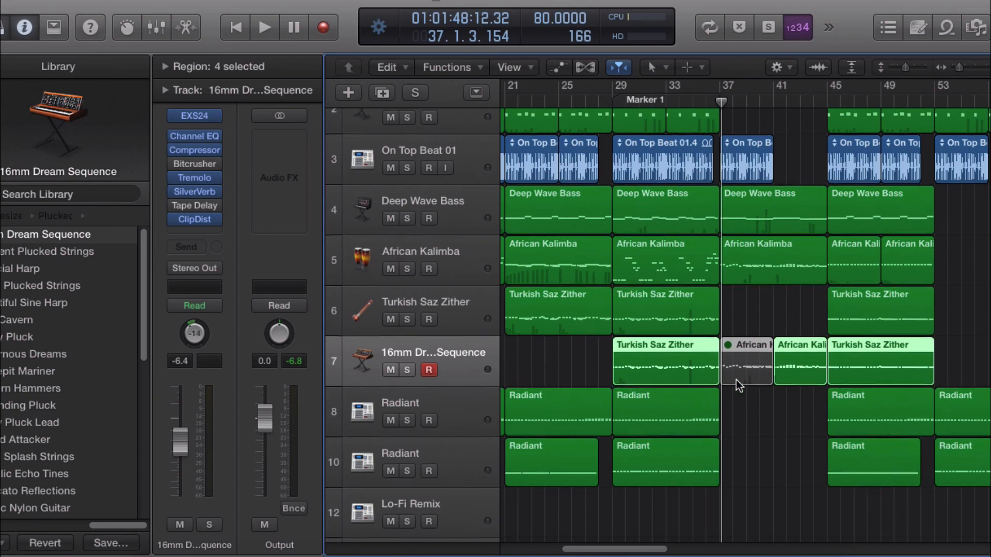
{"action": "scroll", "coordinate": [736, 380], "scroll_direction": "up", "scroll_amount": 3}
{"action": "left_click_drag", "start_coordinate": [719, 107], "coordinate": [720, 128]}
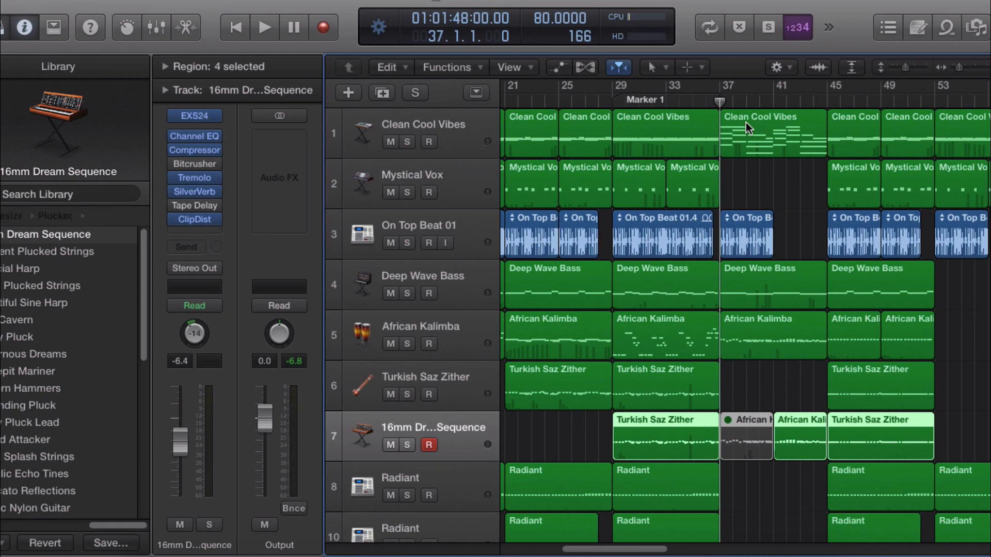
{"action": "left_click", "coordinate": [408, 143]}
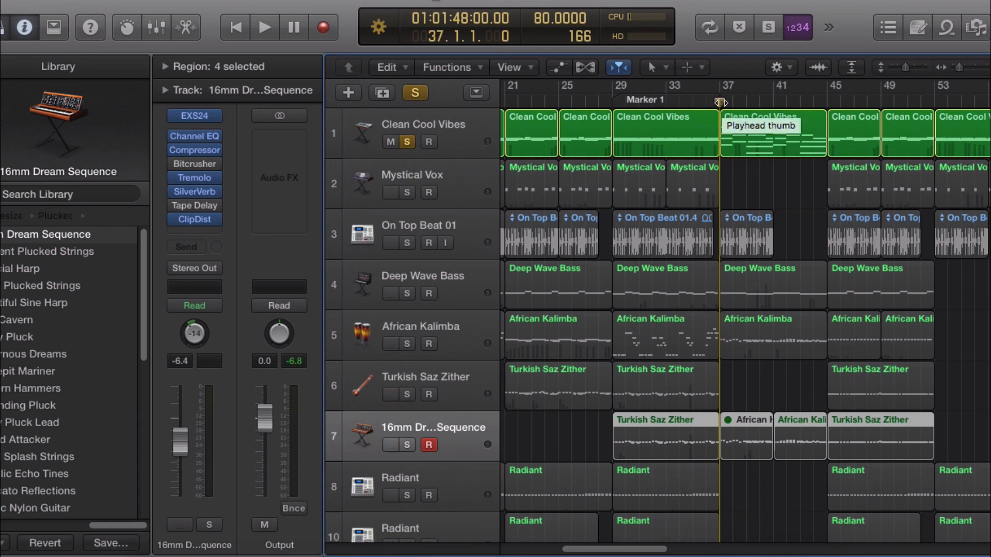
{"action": "key", "text": "space"}
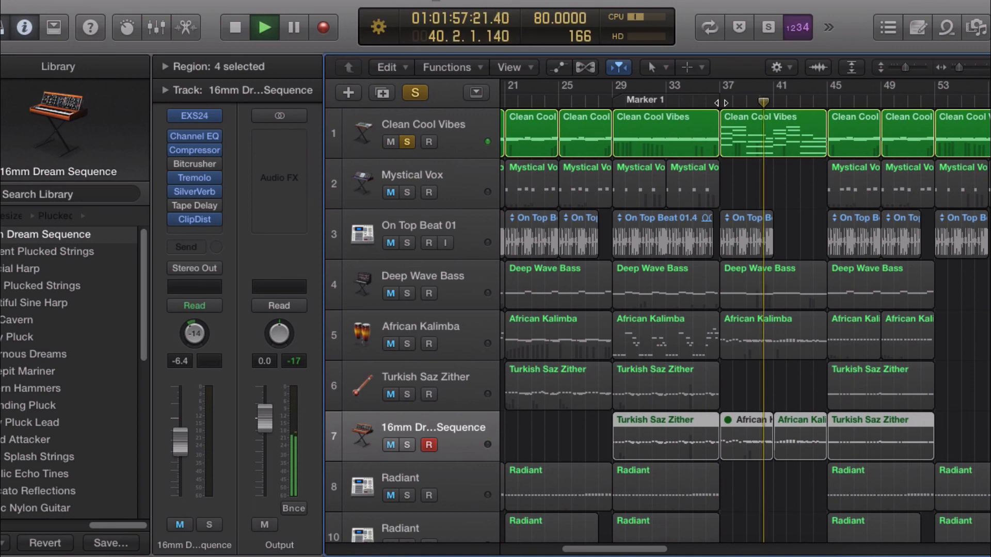
{"action": "left_click", "coordinate": [407, 344]}
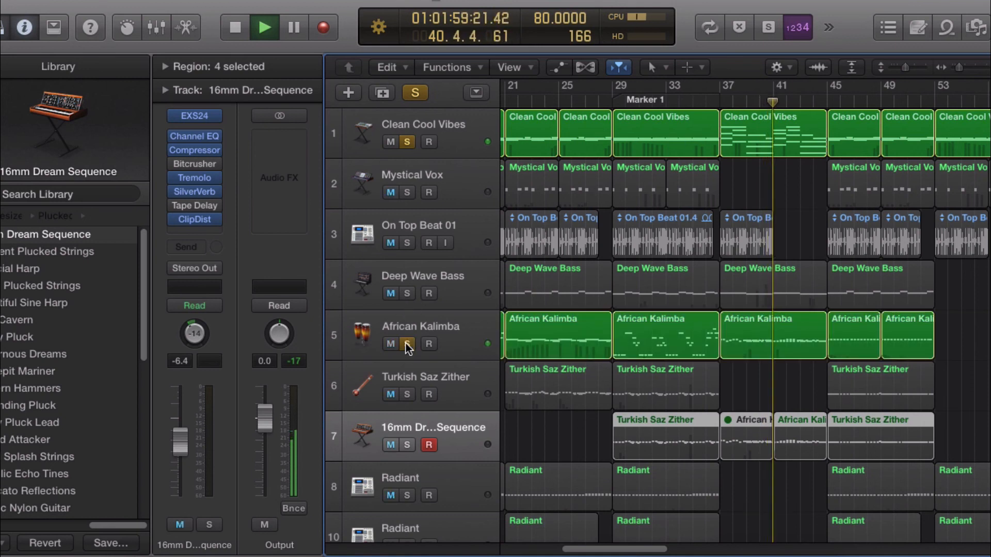
Step: Jump back to bar 37, add Deep Wave Bass and 16mm Dream Sequence to the solos, then clear all solos
{"action": "left_click", "coordinate": [722, 101]}
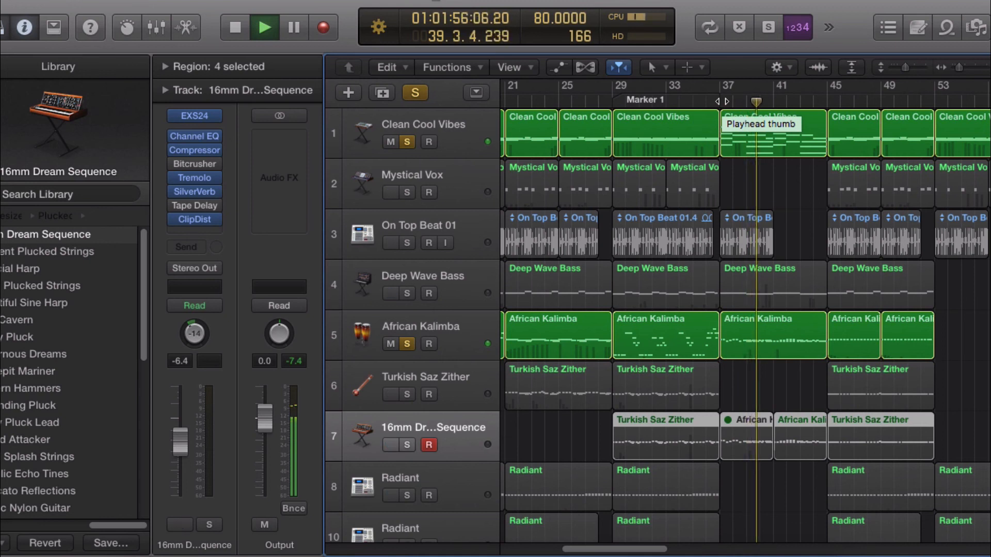
{"action": "left_click", "coordinate": [406, 294]}
{"action": "left_click", "coordinate": [389, 293]}
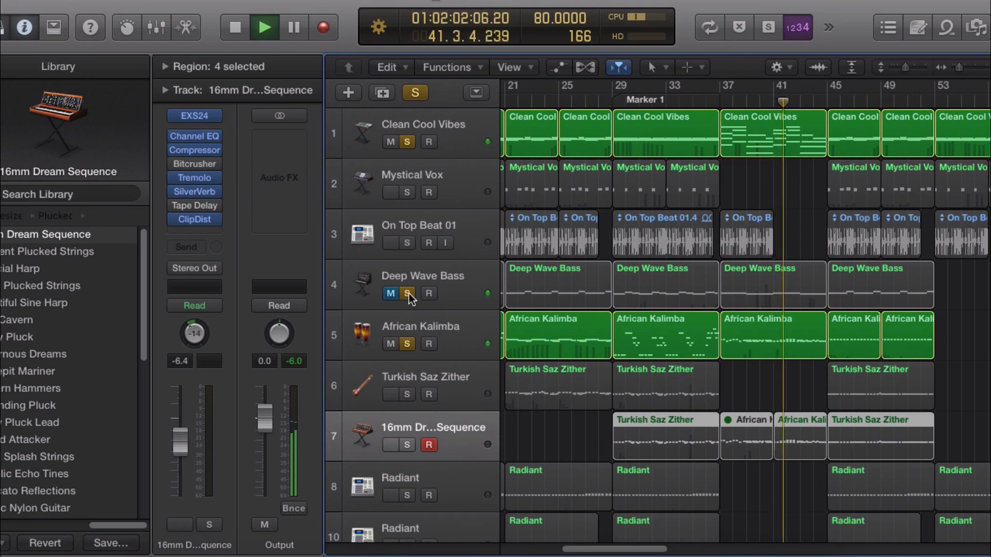
{"action": "left_click", "coordinate": [408, 293]}
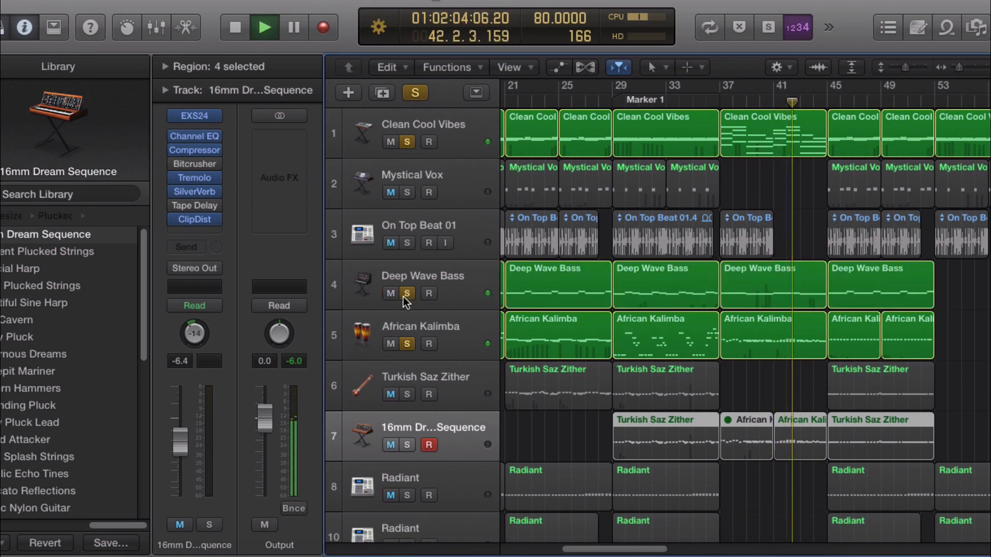
{"action": "left_click", "coordinate": [406, 294]}
{"action": "left_click", "coordinate": [407, 444]}
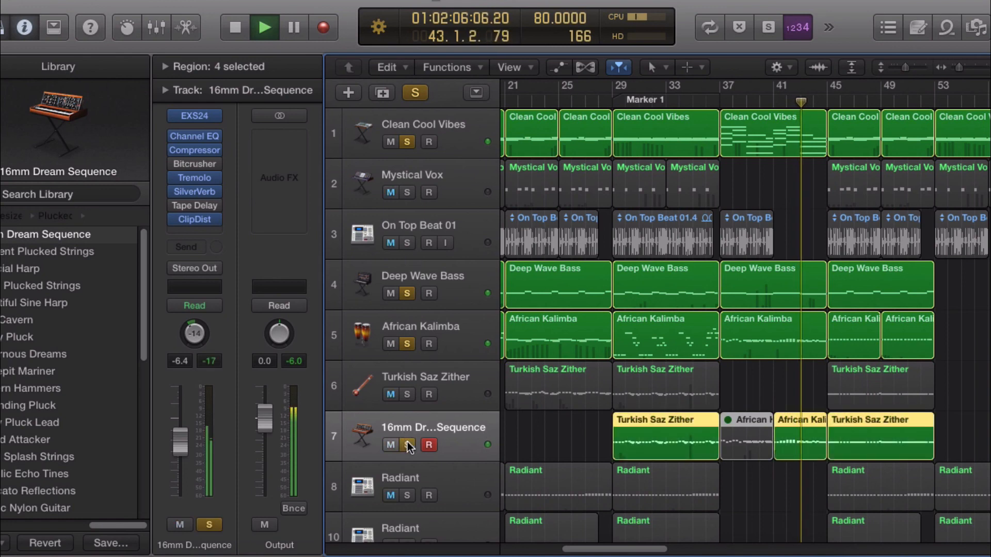
{"action": "left_click", "coordinate": [416, 93]}
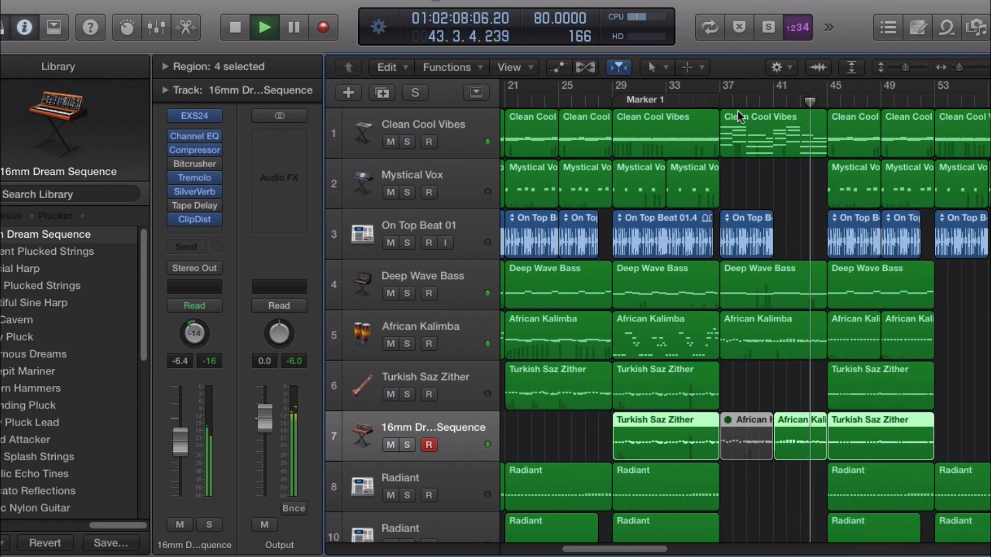
Step: Stop playback and restart it from bar 37
{"action": "key", "text": "space"}
{"action": "left_click", "coordinate": [719, 101]}
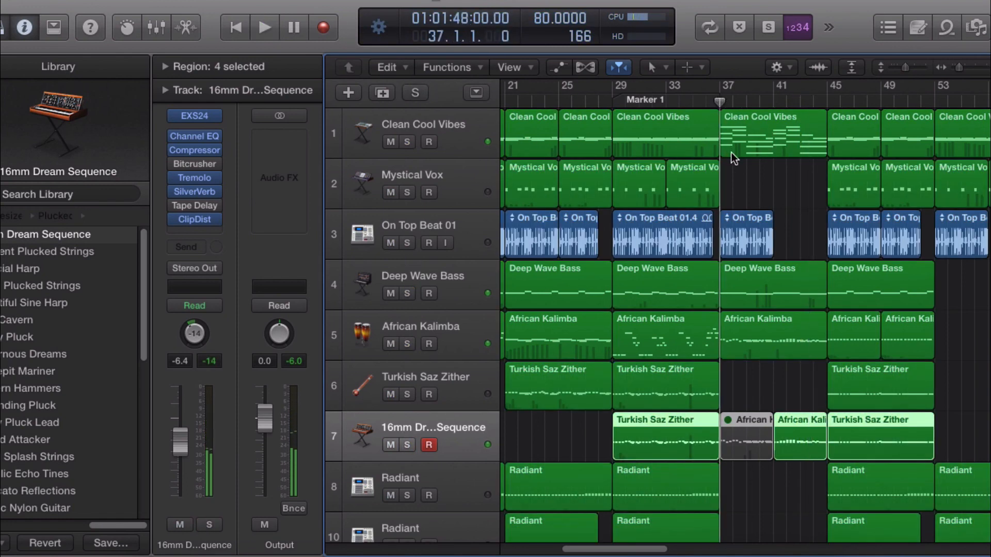
{"action": "key", "text": "space"}
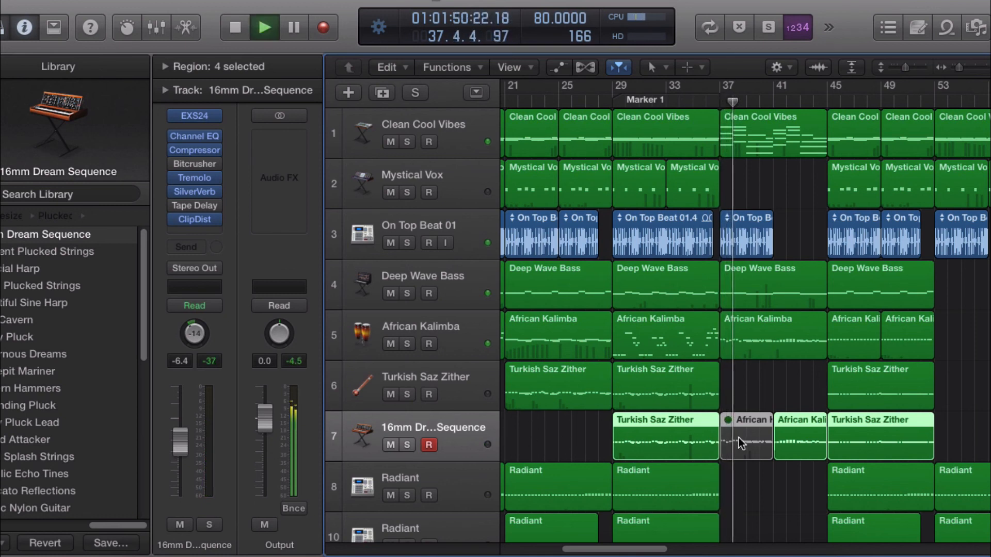
Step: Unmute the muted African Kalimba region on the 16mm Dream Sequence track during playback and select it
{"action": "key", "text": "ctrl+m"}
{"action": "key", "text": "ctrl+m"}
{"action": "left_click", "coordinate": [743, 475]}
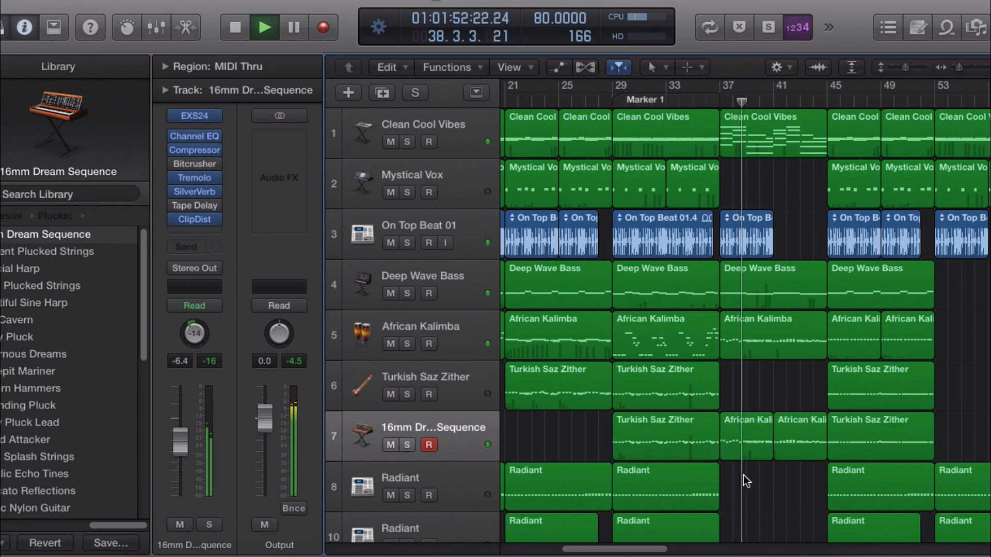
{"action": "left_click", "coordinate": [757, 444]}
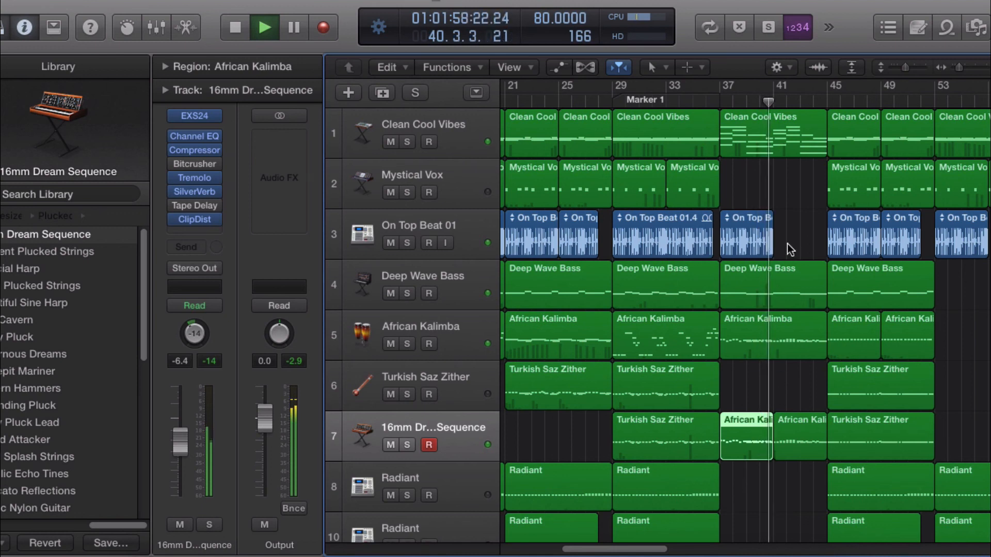
{"action": "key", "text": "XF86AudioRaiseVolume"}
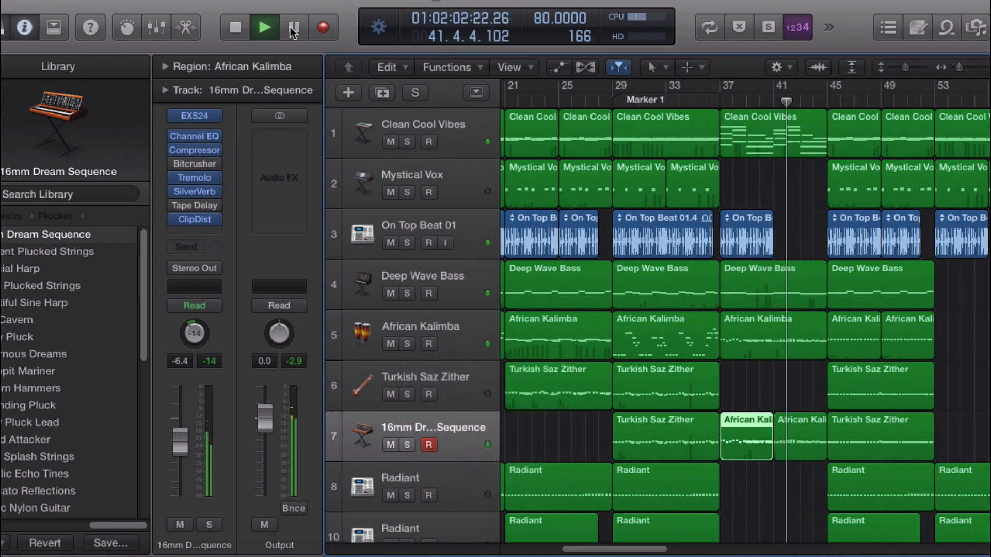
Step: Stop playback and mute the African Kalimba region at bar 37 on the 16mm Dream Sequence track again
{"action": "key", "text": "space"}
{"action": "left_click", "coordinate": [762, 488]}
{"action": "left_click", "coordinate": [756, 444]}
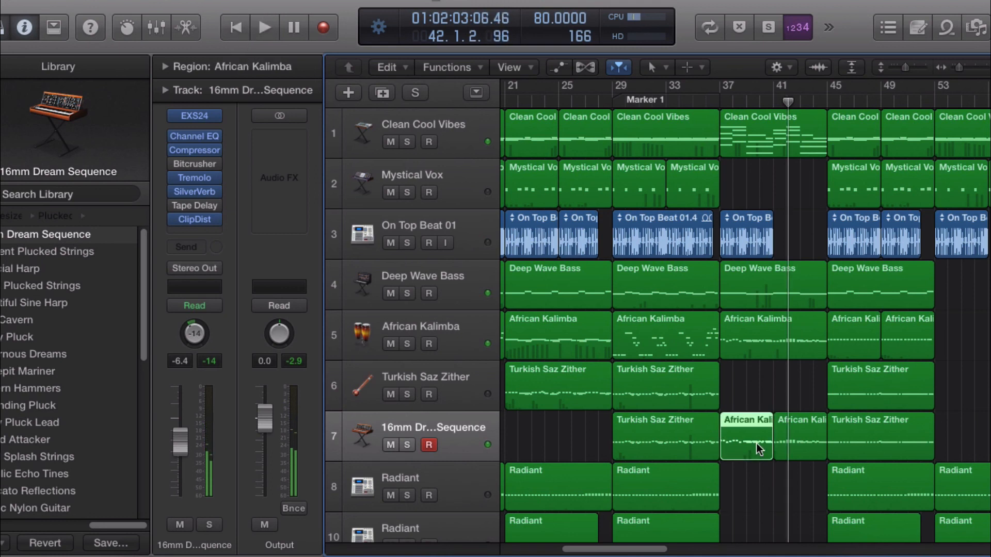
{"action": "key", "text": "ctrl+m"}
Step: Select the following African Kalimba region on the 16mm Dream Sequence track and play from bar 37
{"action": "left_click", "coordinate": [761, 252]}
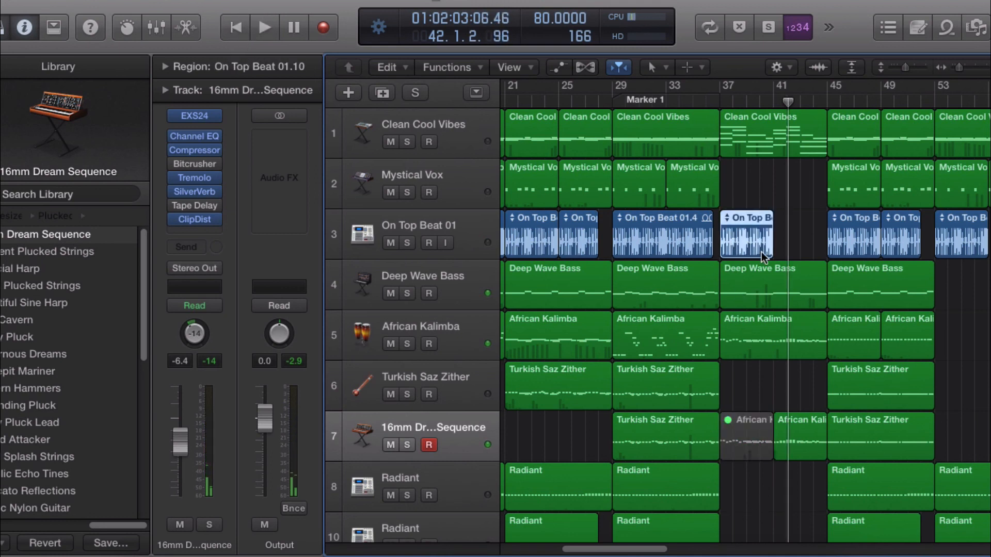
{"action": "left_click", "coordinate": [807, 431]}
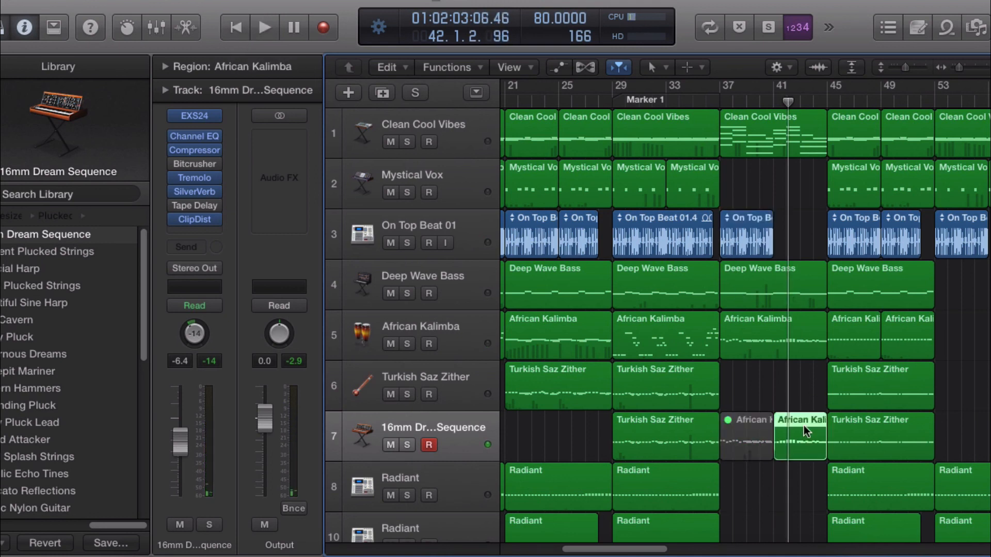
{"action": "double_click", "coordinate": [718, 98]}
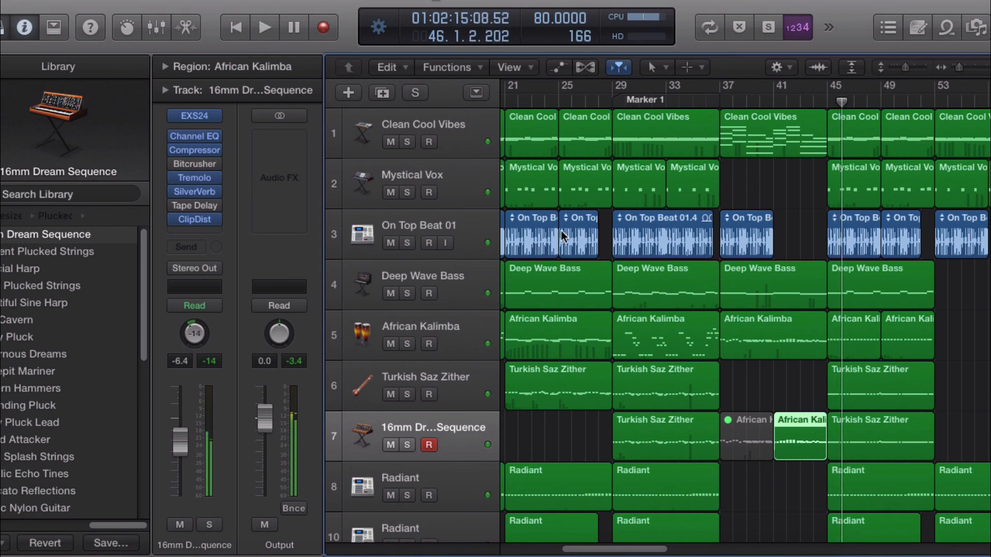
Step: Scroll through the whole arrangement to survey all tracks and their regions
{"action": "scroll", "coordinate": [563, 236], "scroll_direction": "down", "scroll_amount": 5}
{"action": "scroll", "coordinate": [590, 551], "scroll_direction": "left", "scroll_amount": 2}
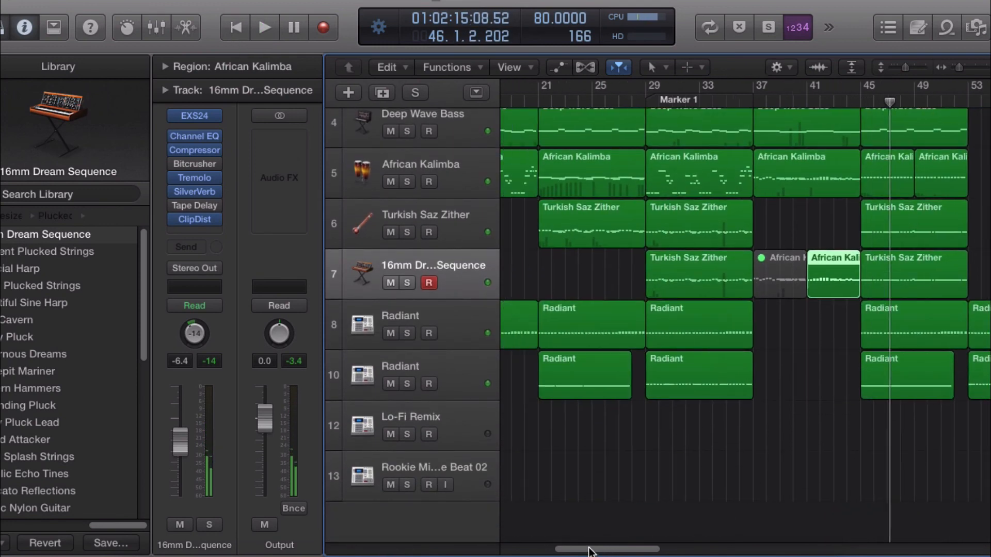
{"action": "scroll", "coordinate": [548, 531], "scroll_direction": "left", "scroll_amount": 5}
{"action": "scroll", "coordinate": [563, 475], "scroll_direction": "up", "scroll_amount": 3}
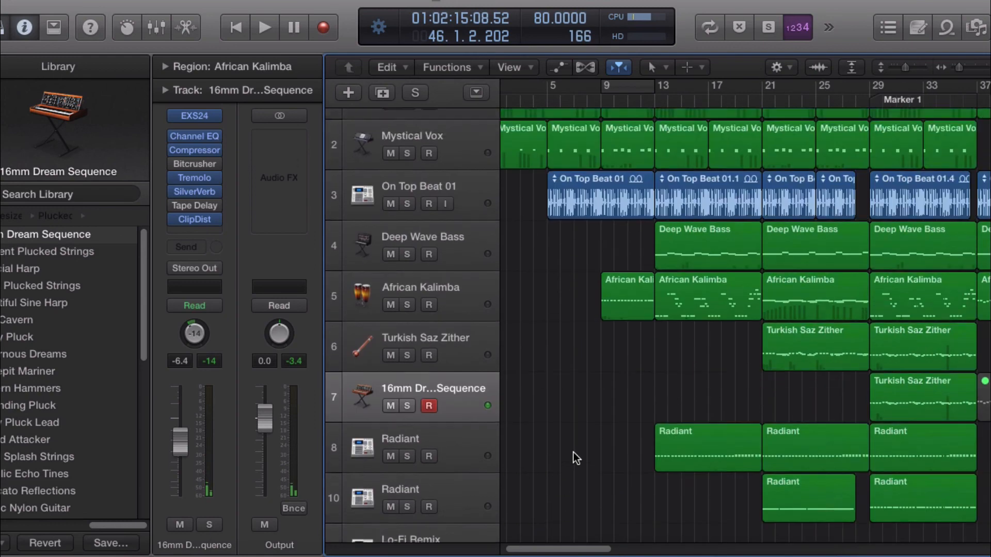
{"action": "scroll", "coordinate": [573, 452], "scroll_direction": "up", "scroll_amount": 2}
{"action": "scroll", "coordinate": [516, 548], "scroll_direction": "left", "scroll_amount": 2}
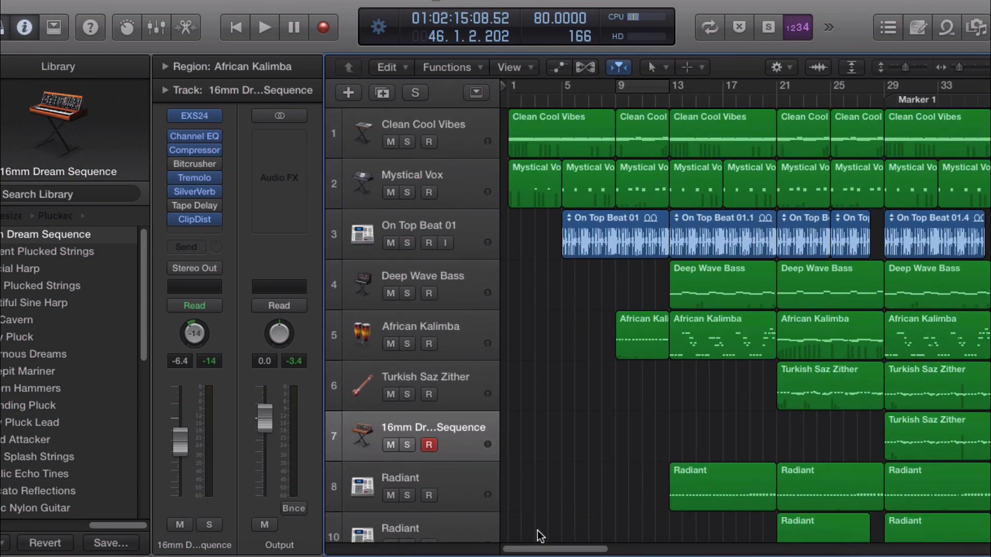
{"action": "scroll", "coordinate": [551, 551], "scroll_direction": "right", "scroll_amount": 10}
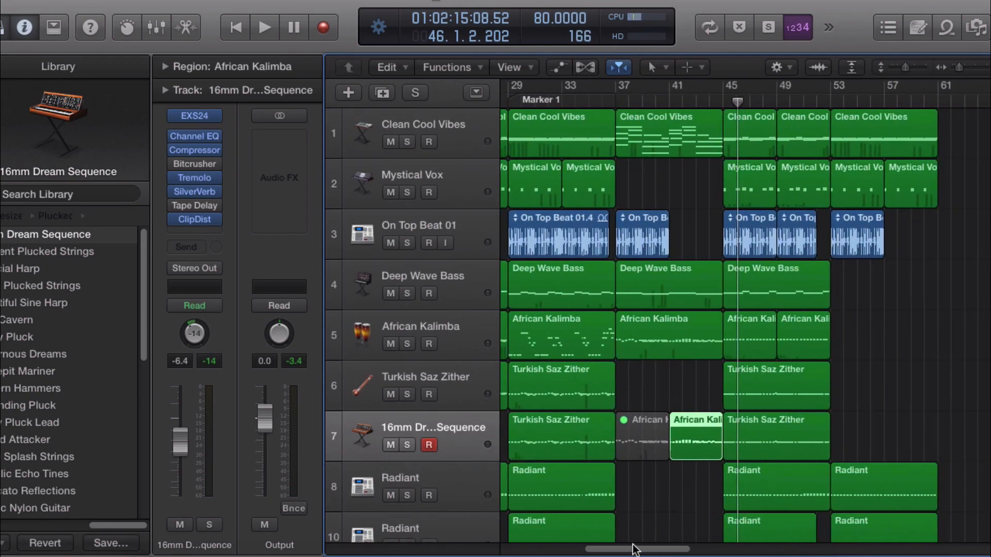
{"action": "scroll", "coordinate": [708, 401], "scroll_direction": "right", "scroll_amount": 2}
{"action": "scroll", "coordinate": [707, 402], "scroll_direction": "down", "scroll_amount": 4}
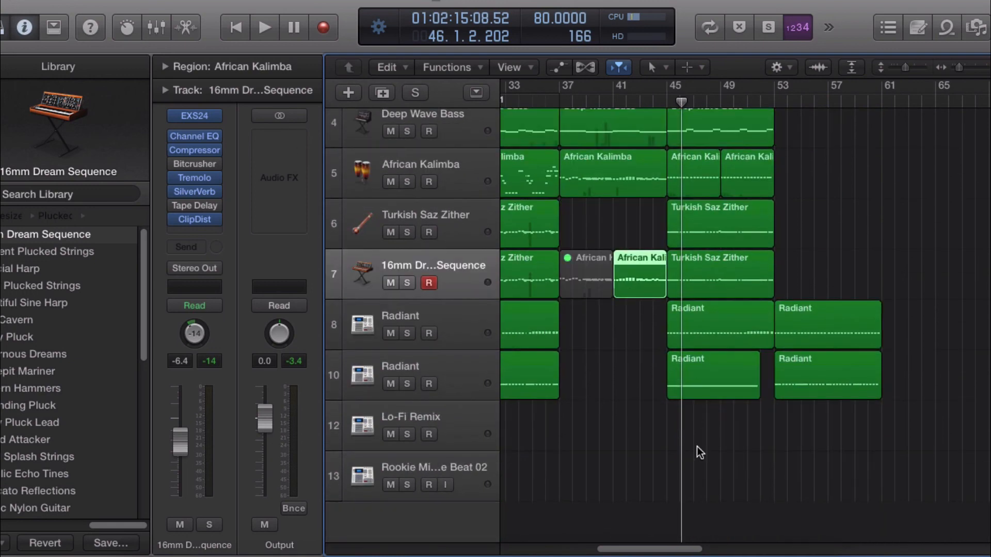
{"action": "scroll", "coordinate": [670, 551], "scroll_direction": "left", "scroll_amount": 10}
{"action": "scroll", "coordinate": [520, 444], "scroll_direction": "up", "scroll_amount": 3}
Step: Inspect the channel strips of the On Top Beat 01 and Radiant tracks, ending on On Top Beat 01
{"action": "left_click", "coordinate": [441, 216]}
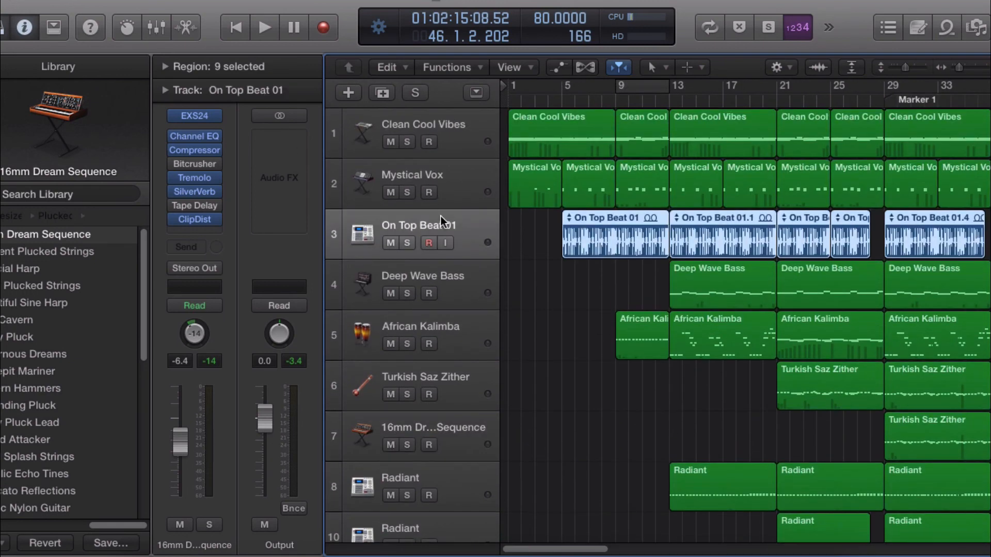
{"action": "left_click", "coordinate": [475, 474]}
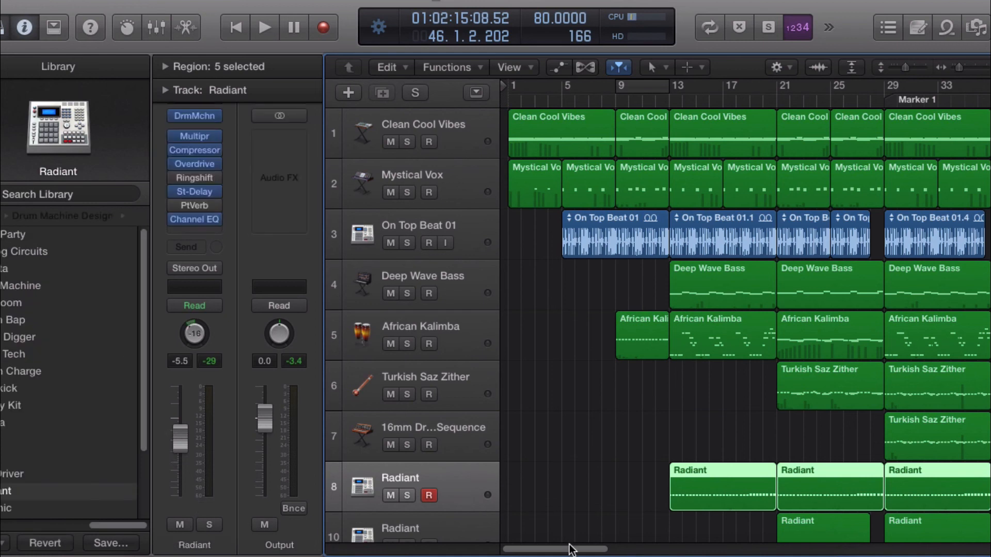
{"action": "mouse_move", "coordinate": [570, 546]}
{"action": "left_mouse_down"}
{"action": "mouse_move", "coordinate": [585, 541]}
{"action": "mouse_move", "coordinate": [564, 539]}
{"action": "left_mouse_up"}
{"action": "left_click", "coordinate": [480, 250]}
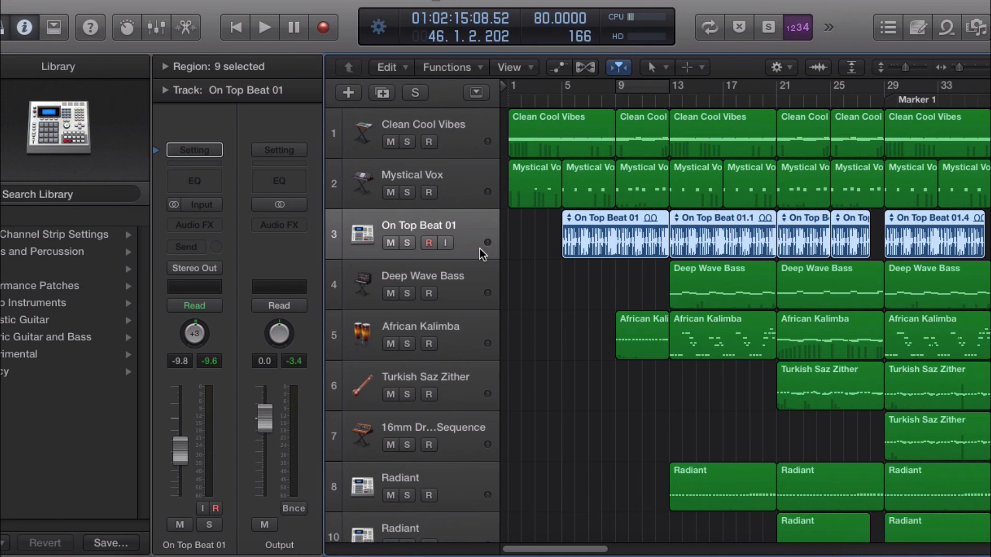